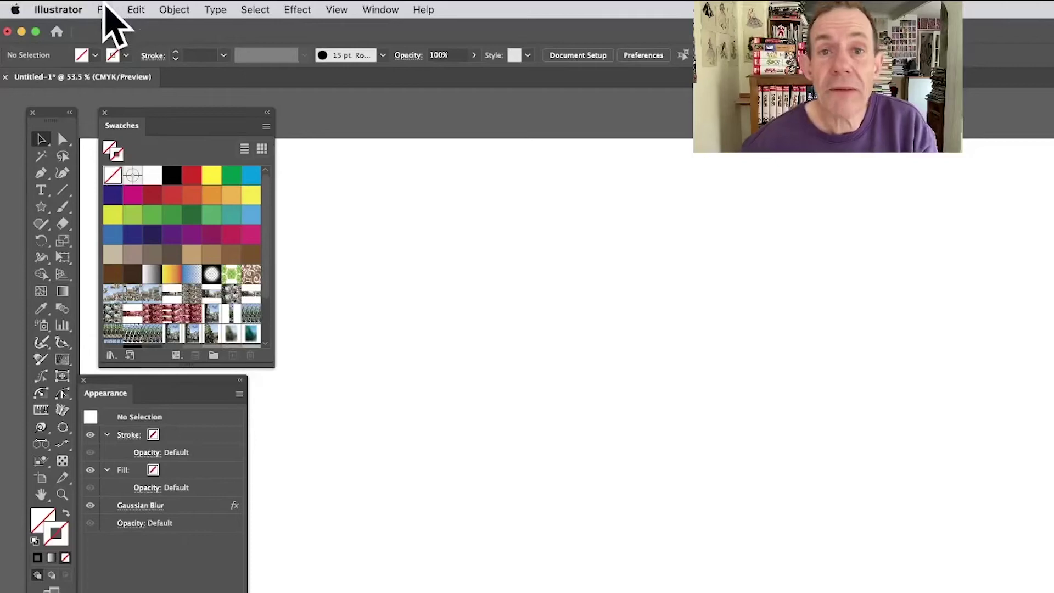
Step: Place the image photo-1.png as a linked file at full size on the artboard
left_click(104, 9)
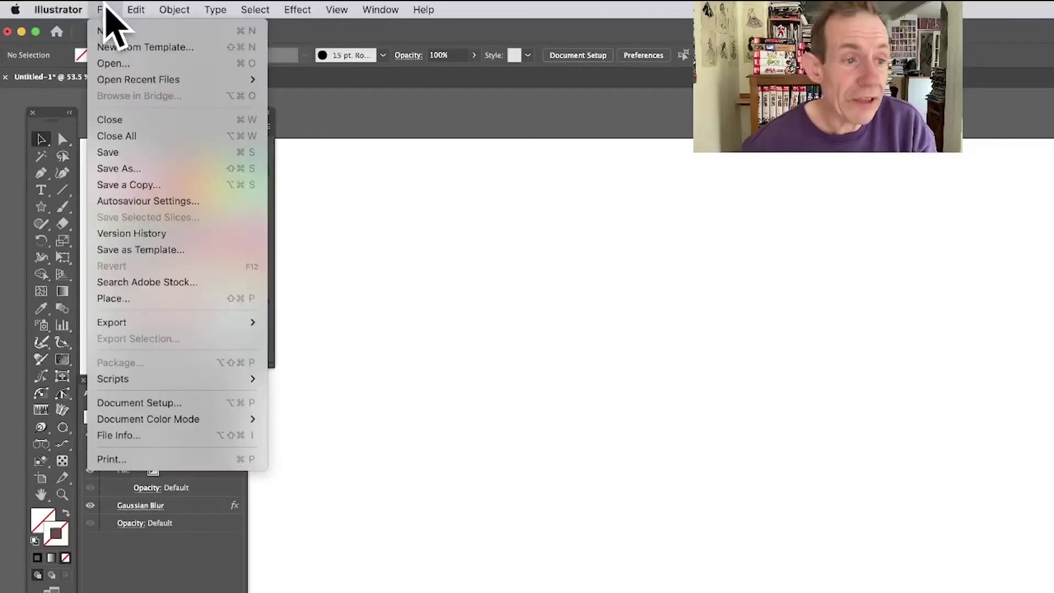
left_click(153, 298)
scroll(659, 406, "down", 10)
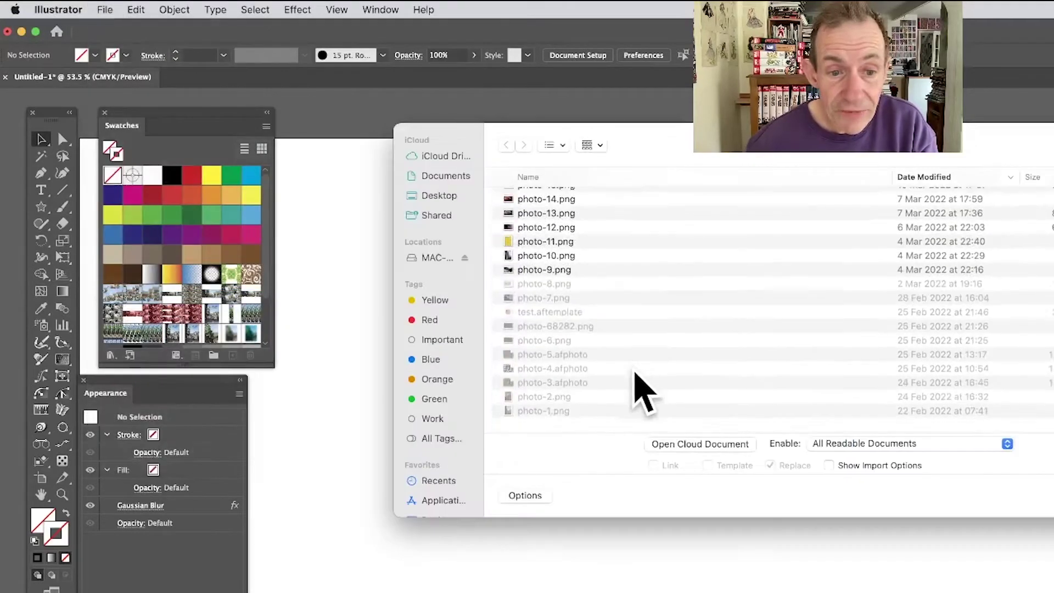
left_click(562, 420)
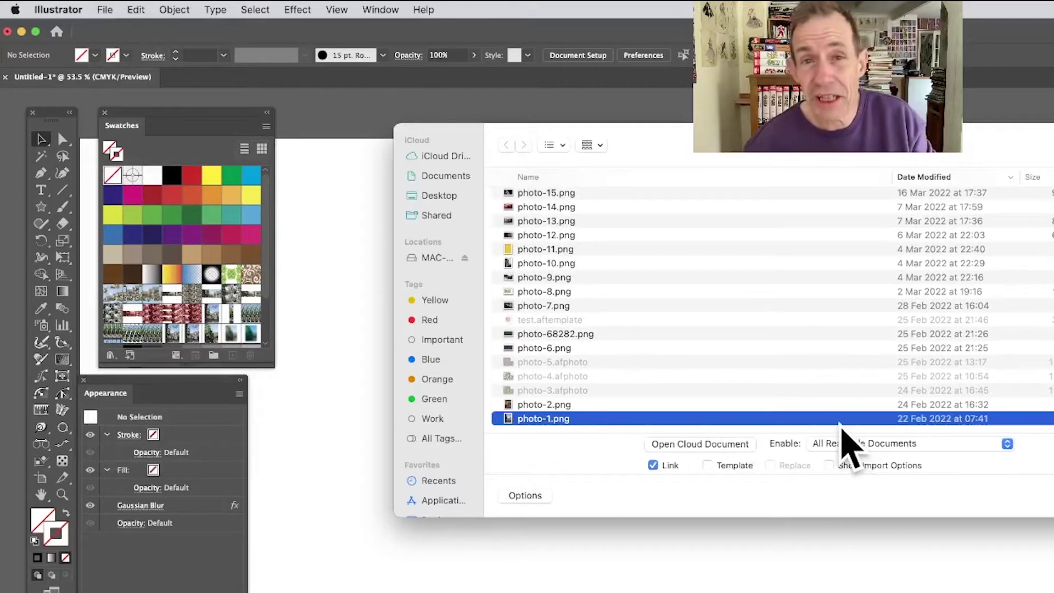
key("Return")
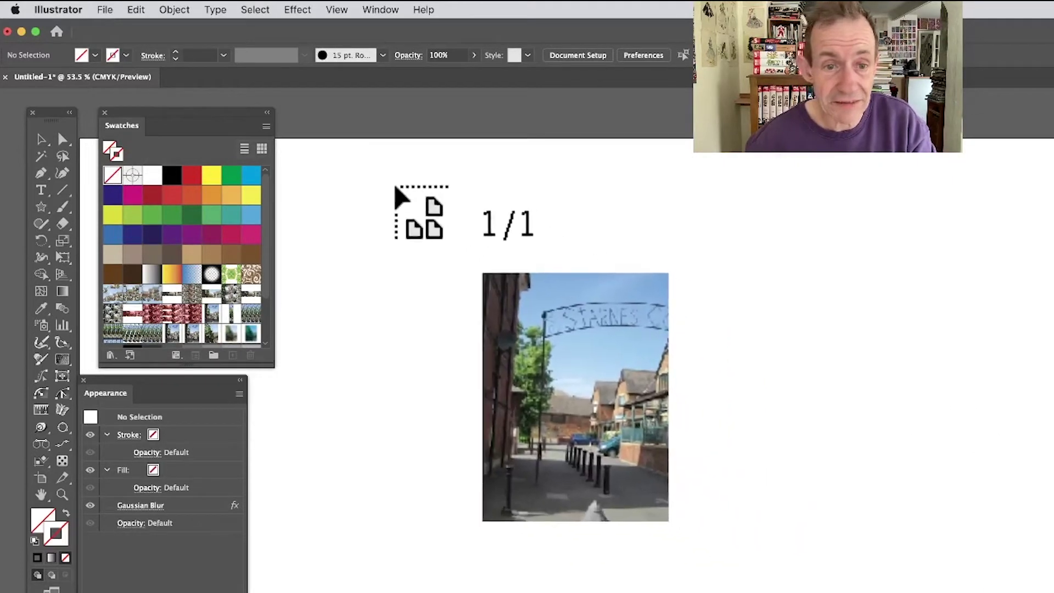
left_click(392, 183)
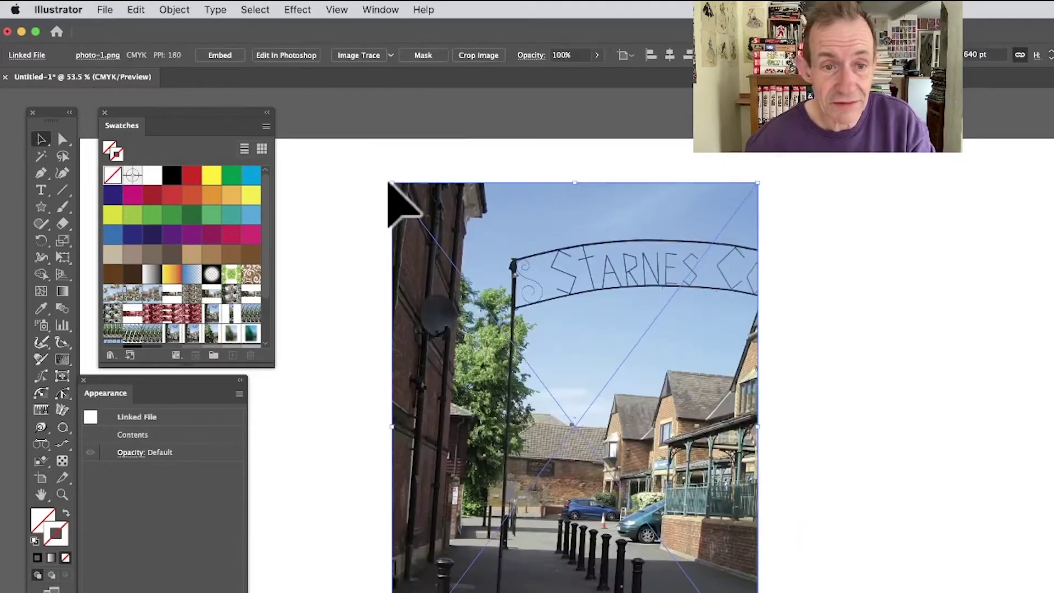
Step: Embed the street photo, add it to the swatches as a pattern, and shift the photo slightly across the artboard
left_click(220, 55)
left_click_drag(539, 322, 213, 303)
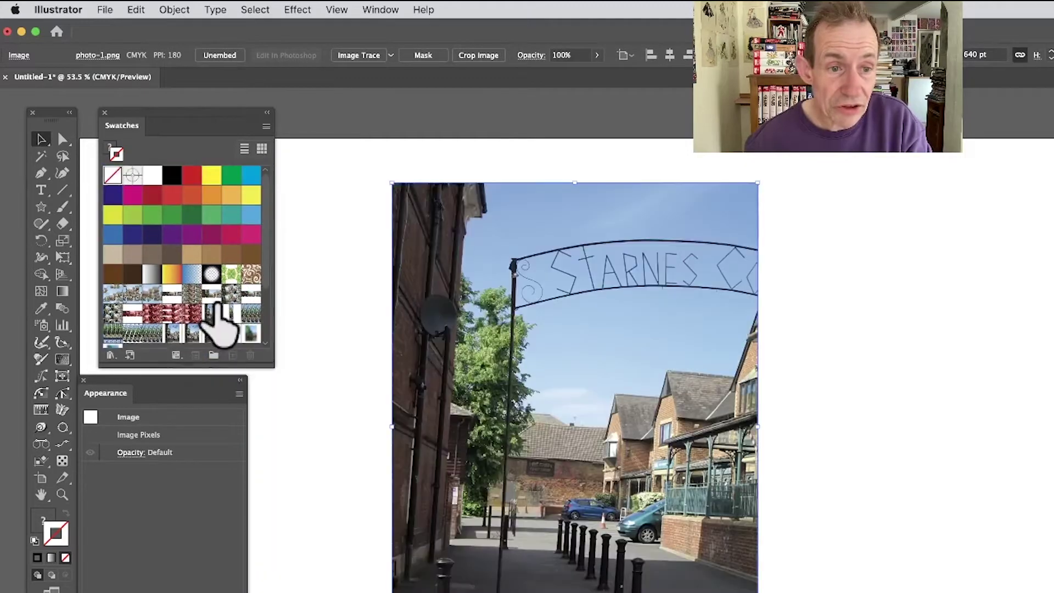
scroll(132, 332, "down", 3)
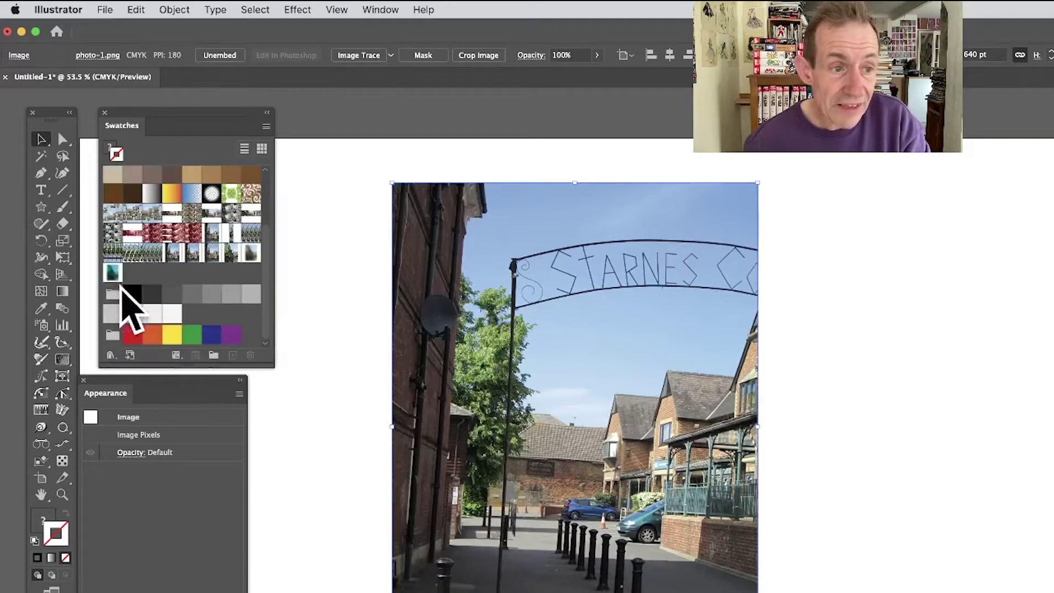
left_click_drag(499, 365, 181, 302)
scroll(181, 304, "down", 4)
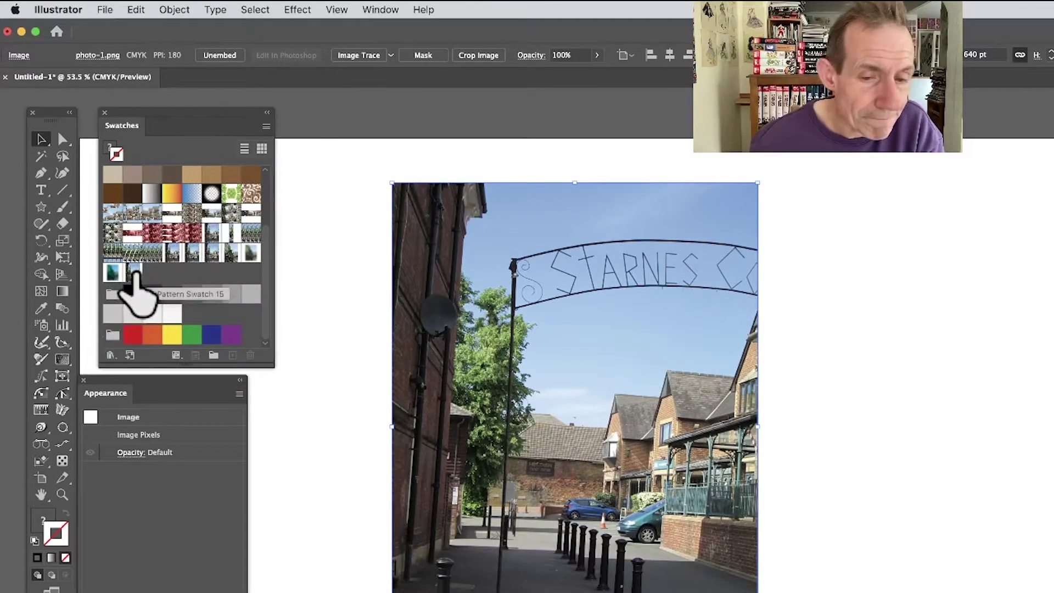
left_click_drag(135, 275, 598, 273)
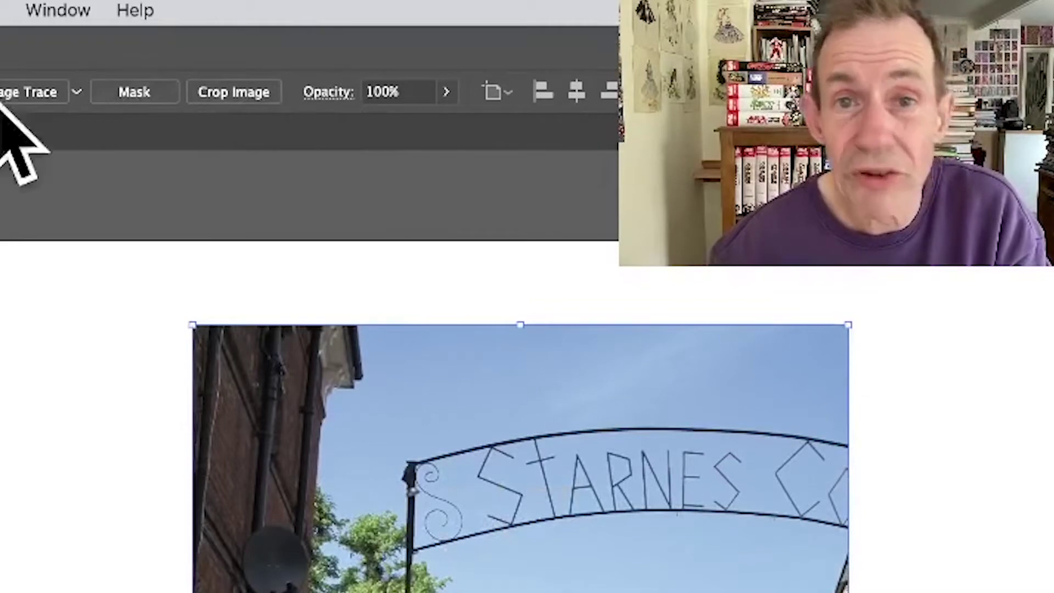
Step: Crop the photo from above and below to a wide strip about 639 by 287 pt
left_click(242, 94)
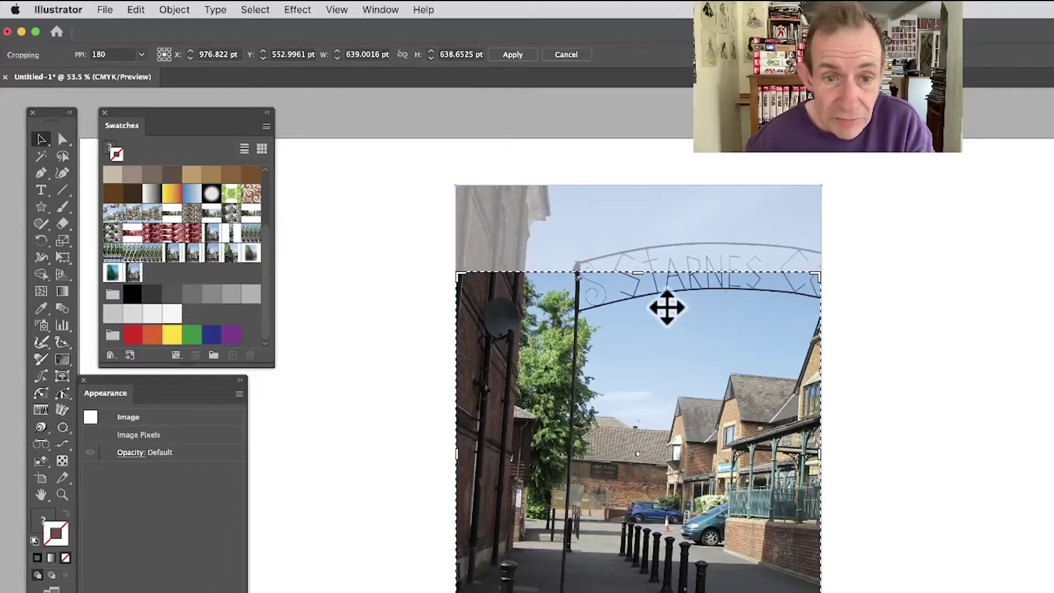
left_click_drag(643, 279, 630, 346)
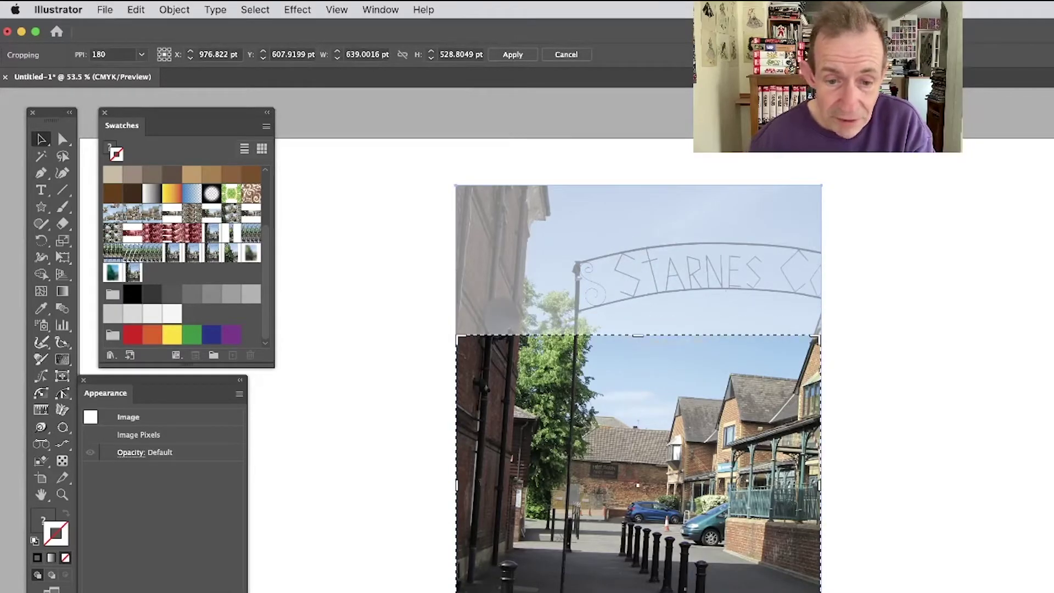
left_click_drag(638, 592, 649, 497)
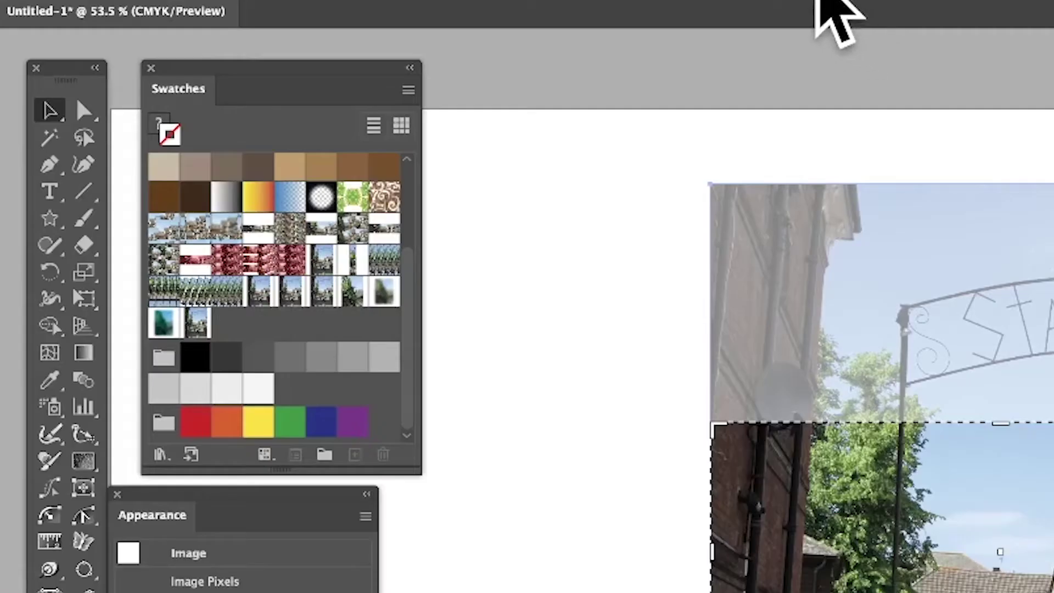
left_click(512, 55)
Step: Add the cropped photo as a pattern swatch, move the photo aside, and enlarge the Swatches panel to fit all swatches
left_click_drag(626, 412, 231, 257)
left_click_drag(354, 301, 245, 333)
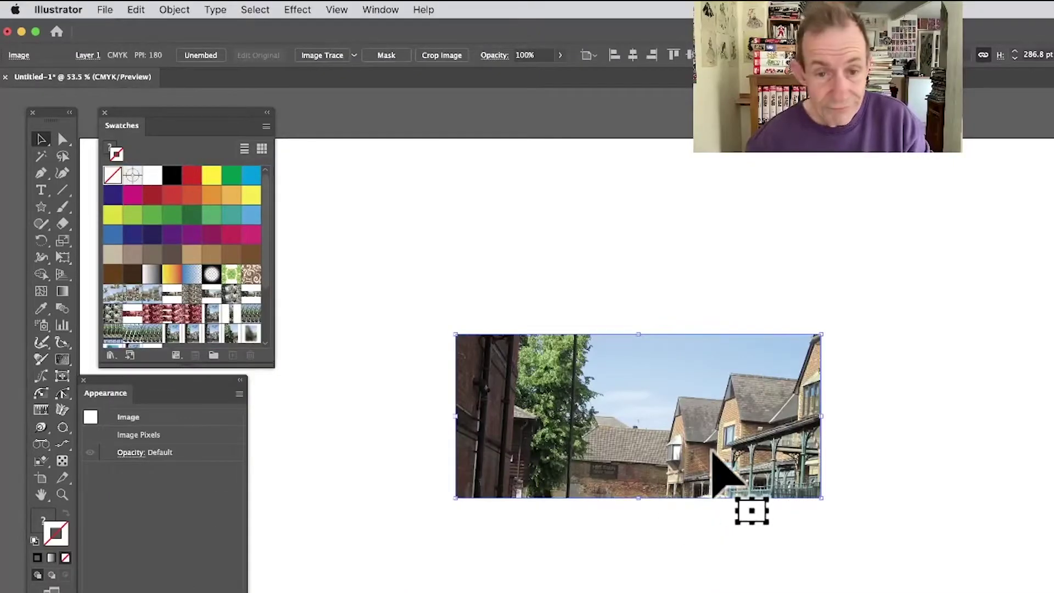
left_click_drag(717, 470, 1052, 307)
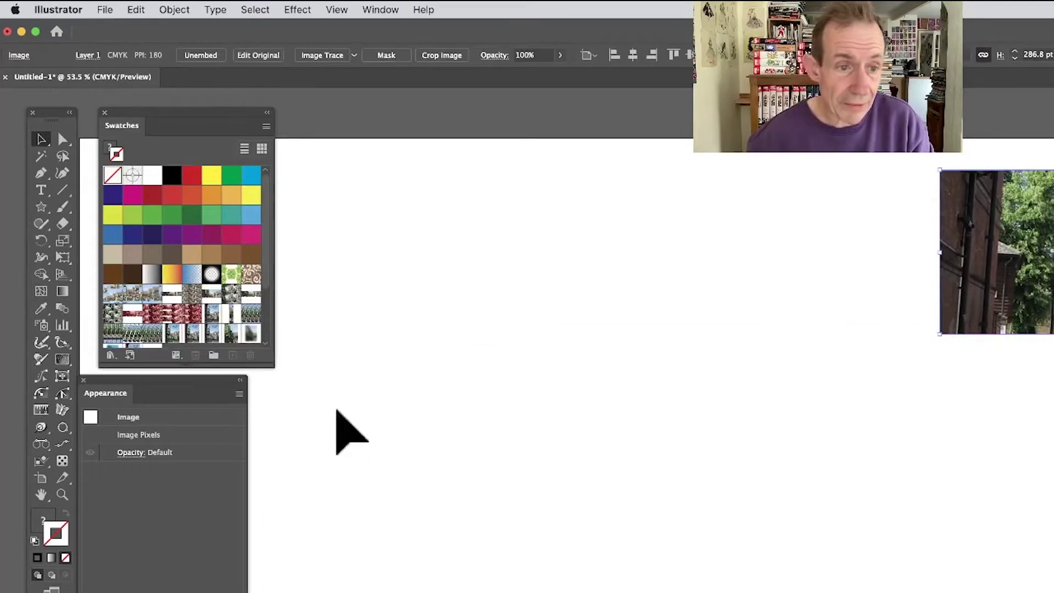
left_click_drag(251, 367, 233, 473)
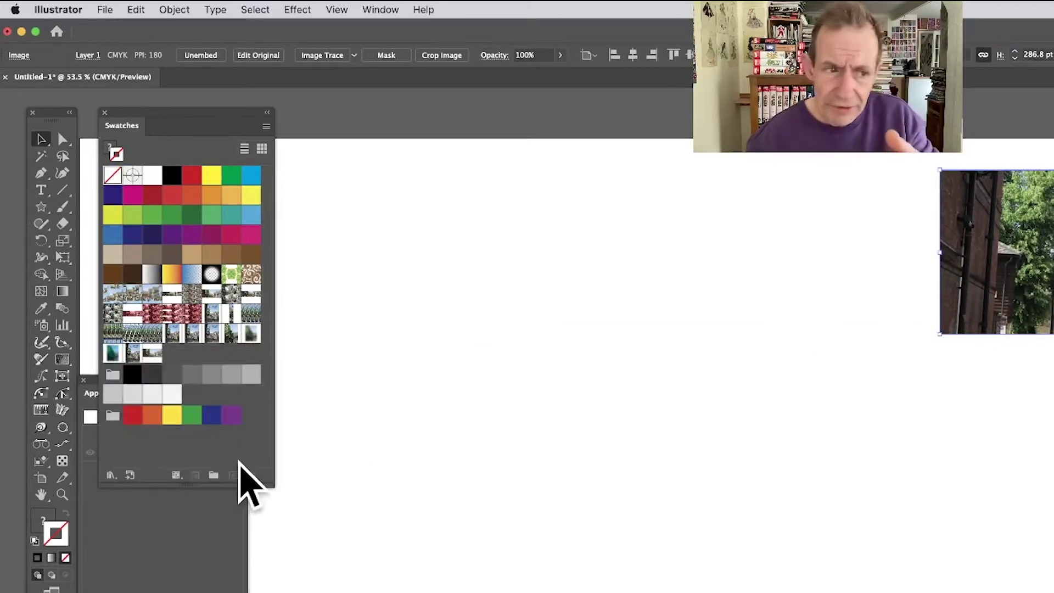
Step: Bring the cropped photo back to the middle of the artboard and make a new pattern from it
left_click_drag(1022, 271, 440, 399)
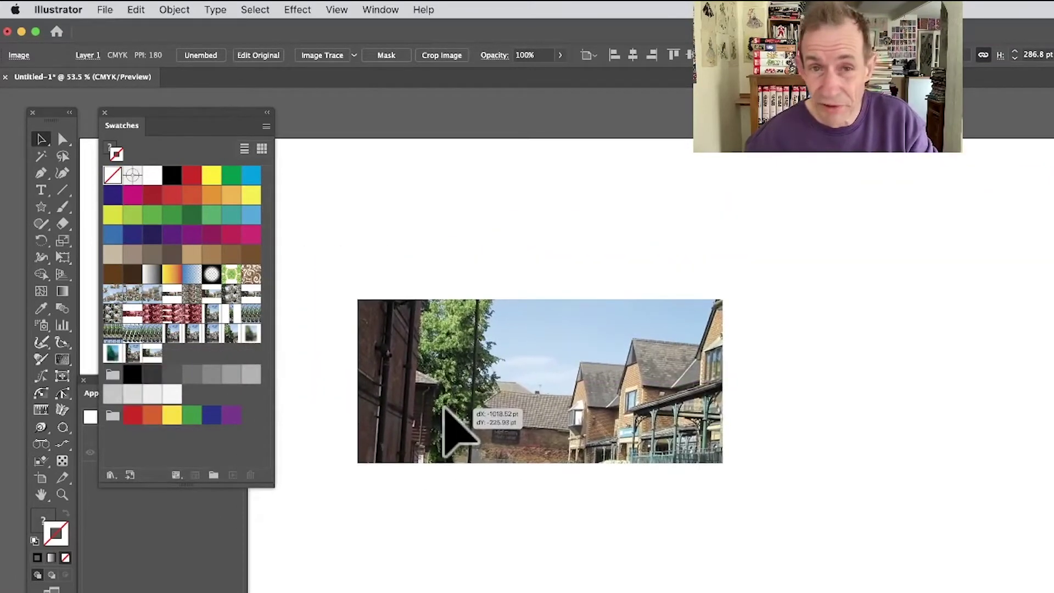
left_click(181, 8)
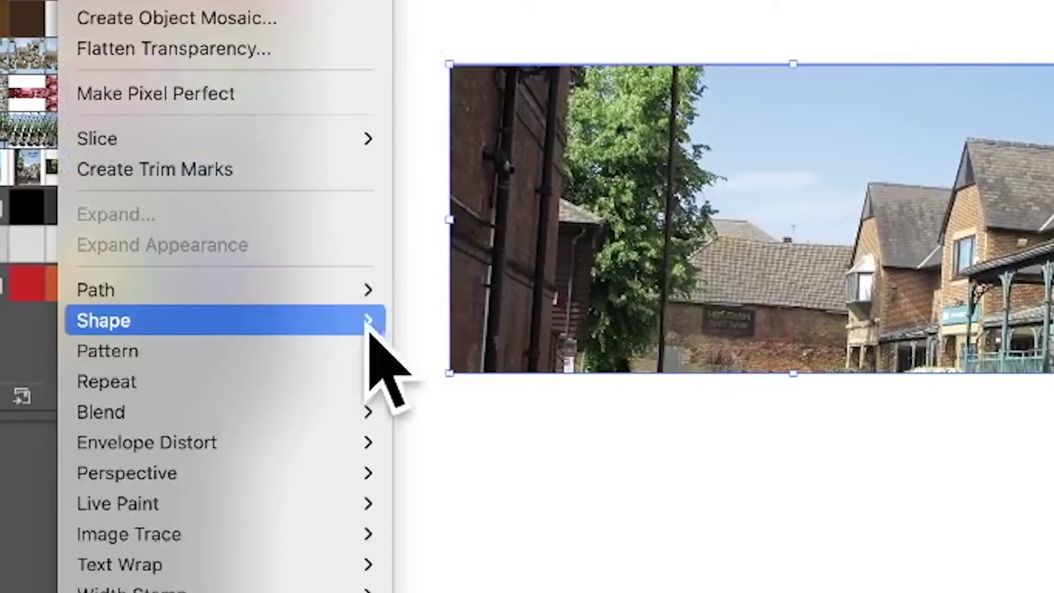
mouse_move(216, 354)
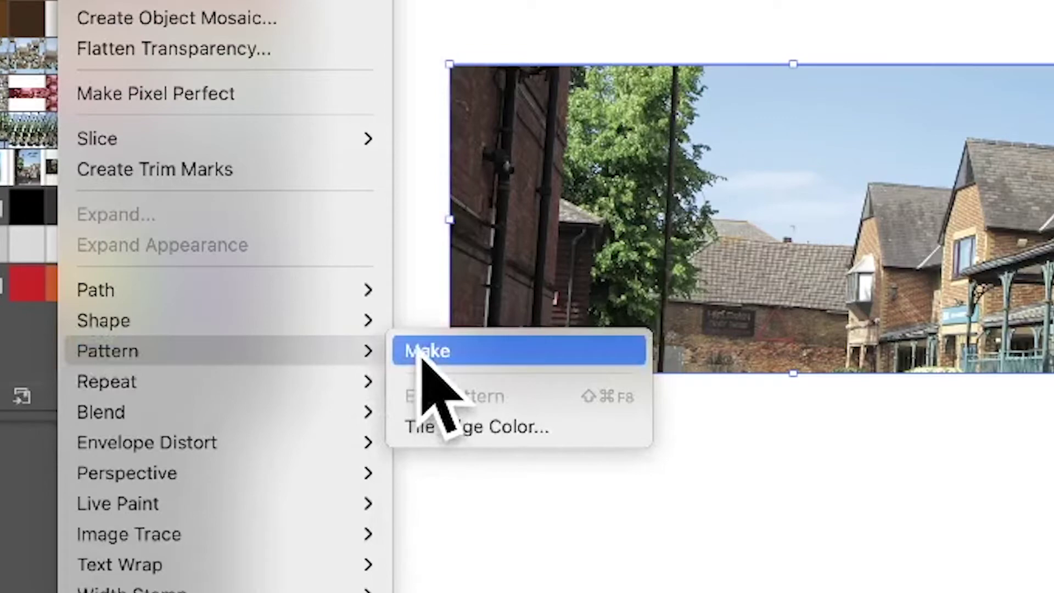
left_click(445, 352)
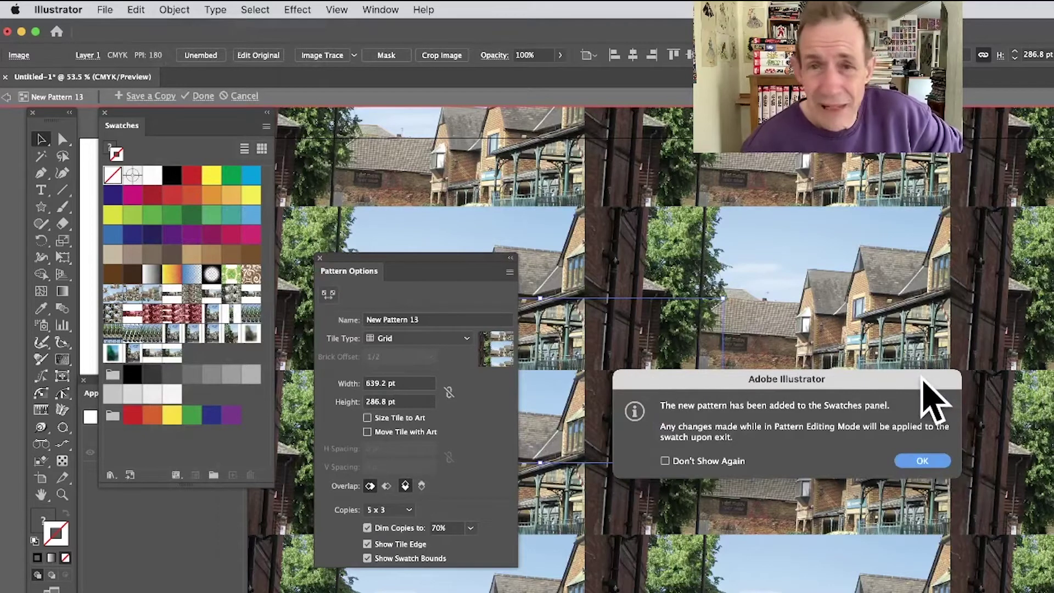
left_click(923, 462)
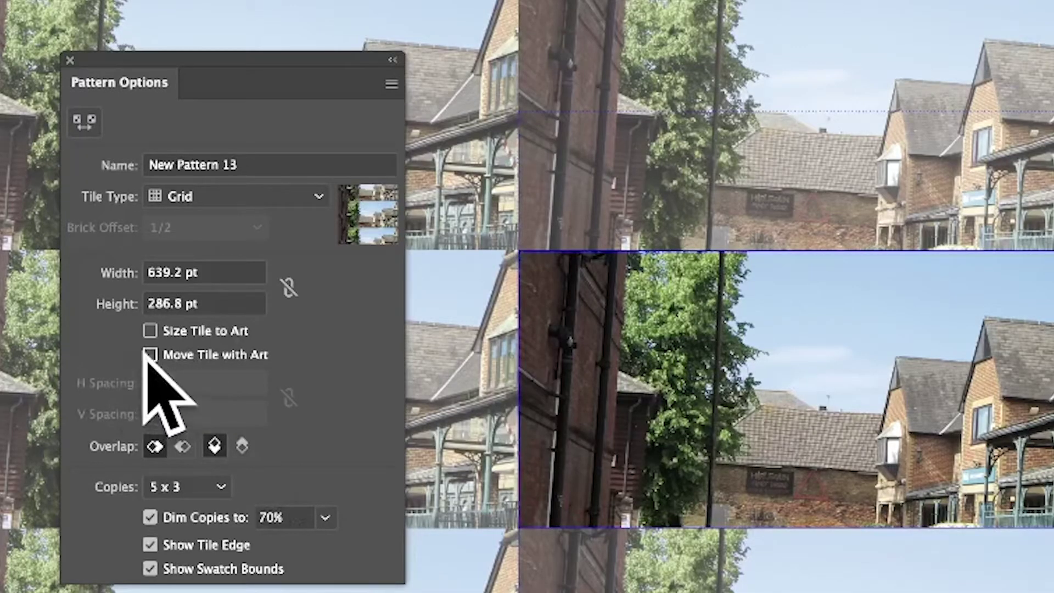
Step: With Move Tile with Art off, scale the photo to about 407 by 217 pt and offset it within the pattern tile
left_click(144, 354)
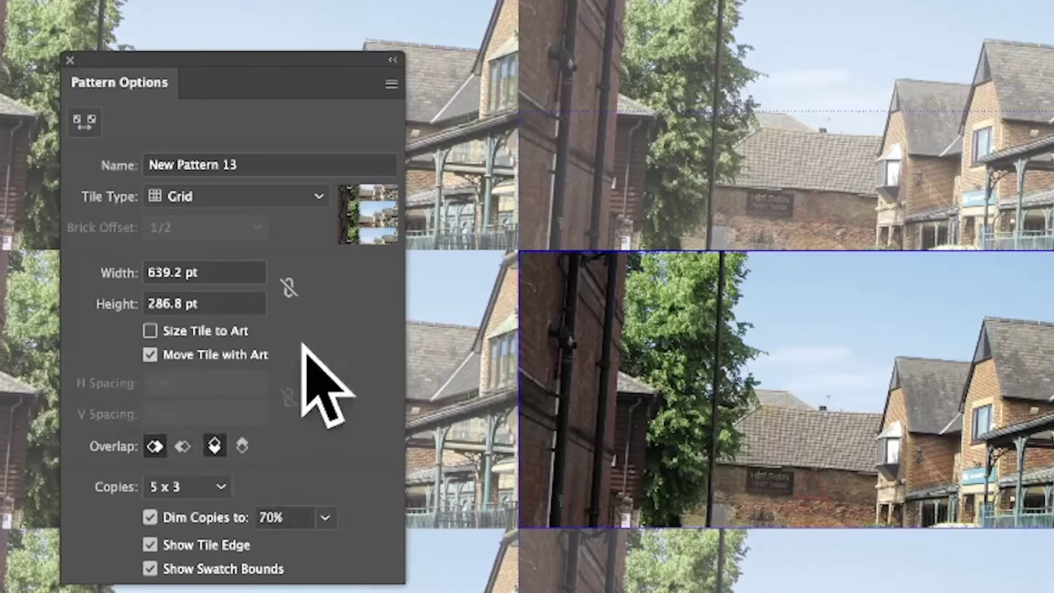
left_click(151, 354)
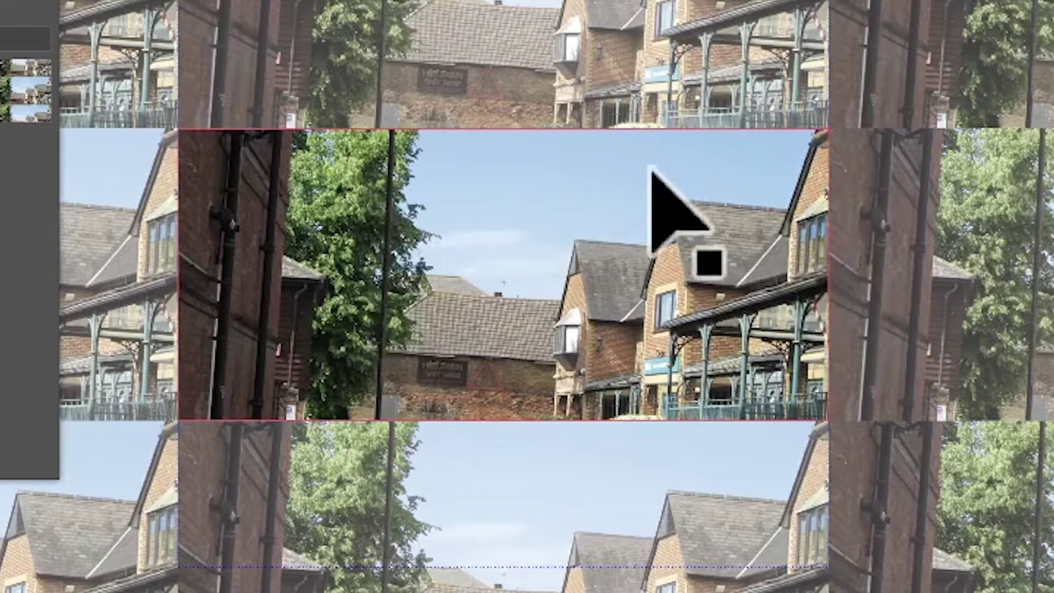
left_click_drag(650, 170, 851, 88)
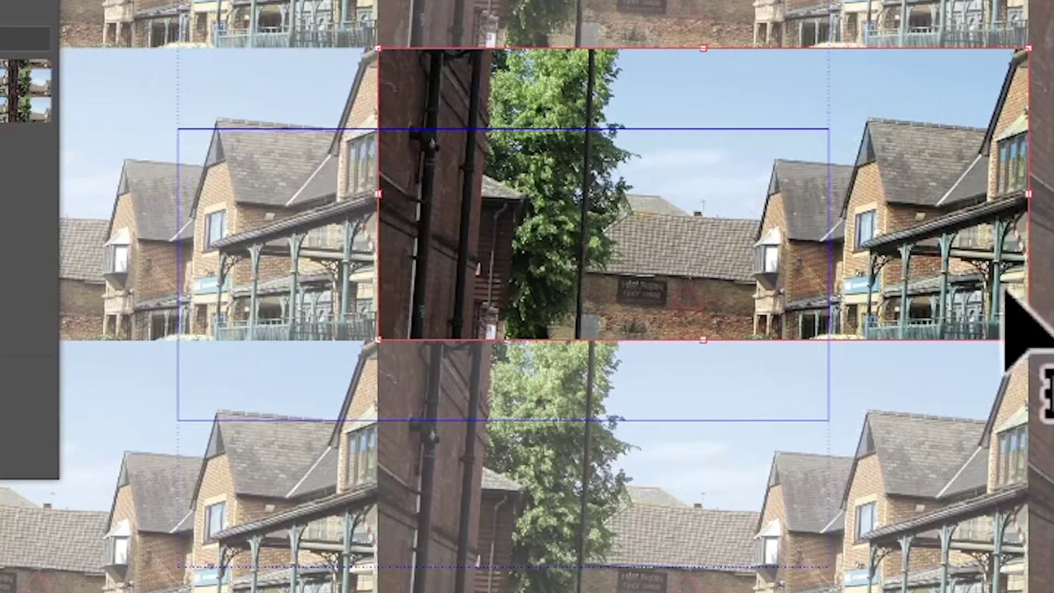
left_click_drag(423, 94, 569, 107)
left_click_drag(690, 223, 593, 212)
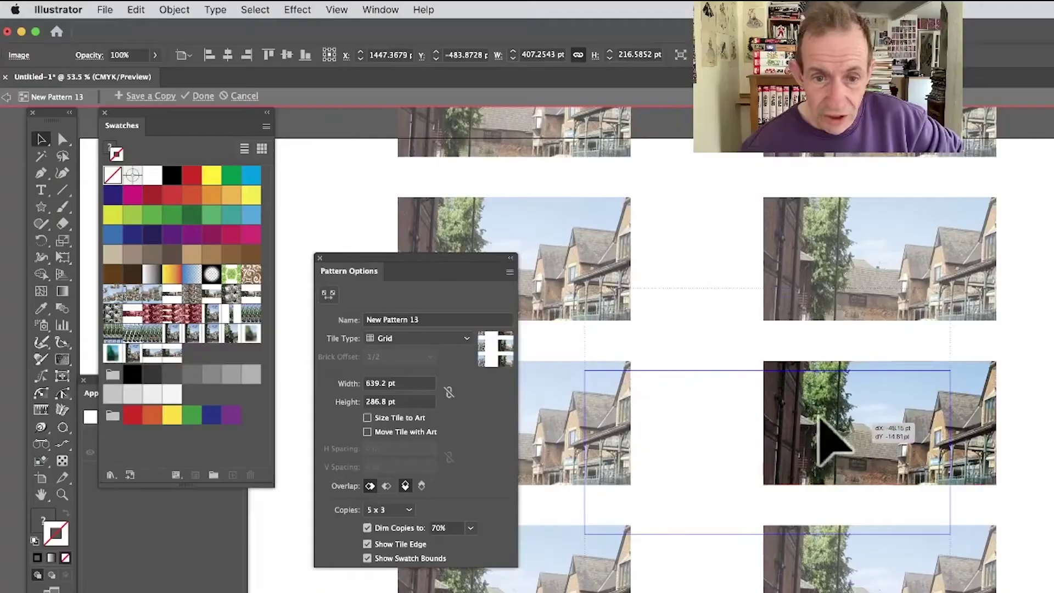
left_click_drag(819, 417, 819, 416)
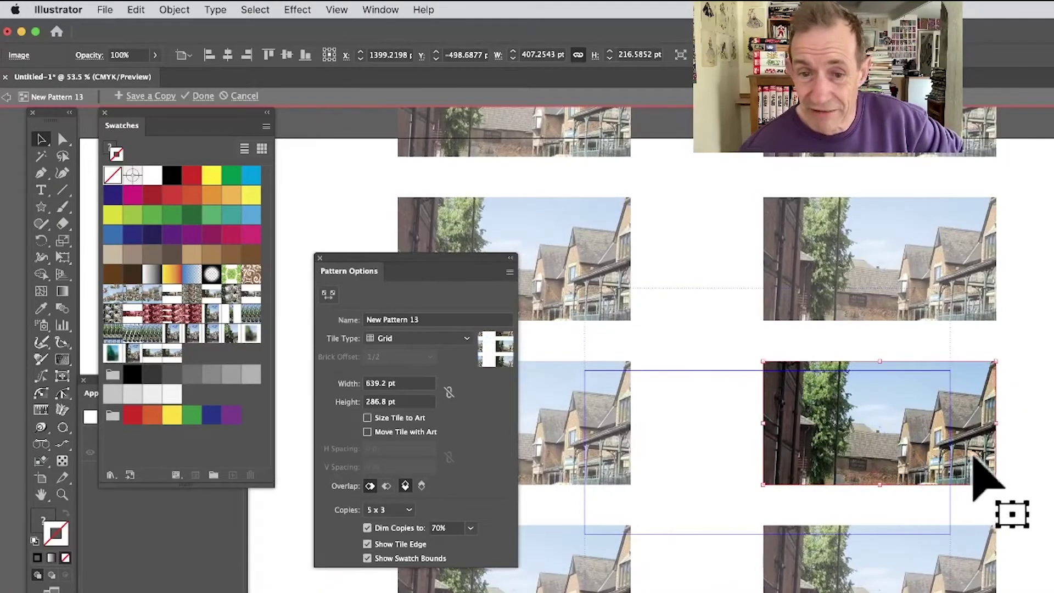
Step: Fill the pattern tile with overlapping duplicates of the reduced photo and save a copy of the pattern
left_click_drag(976, 462, 672, 508)
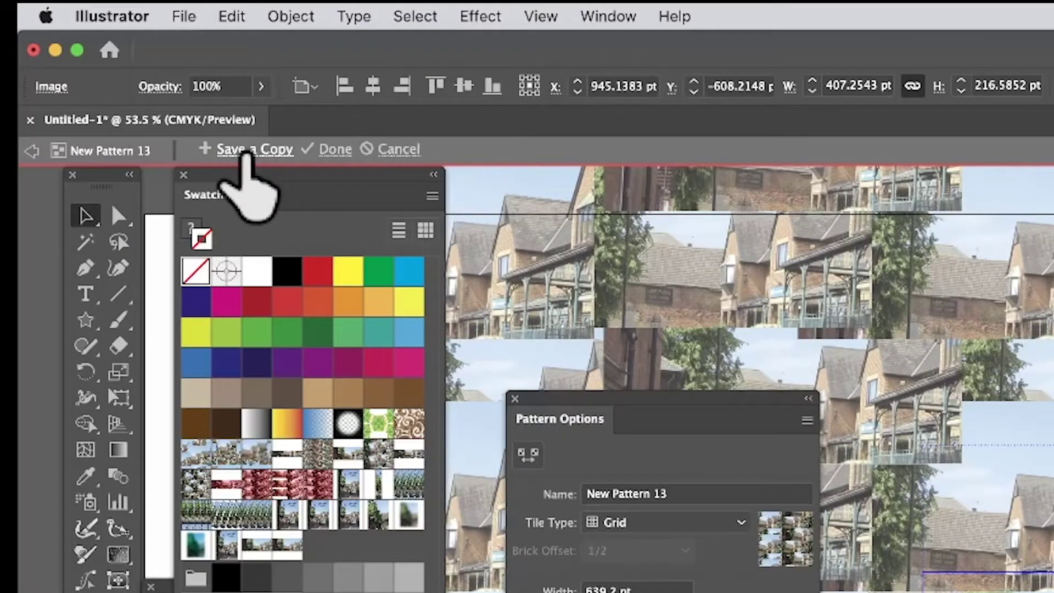
left_click(245, 156)
left_click(1053, 592)
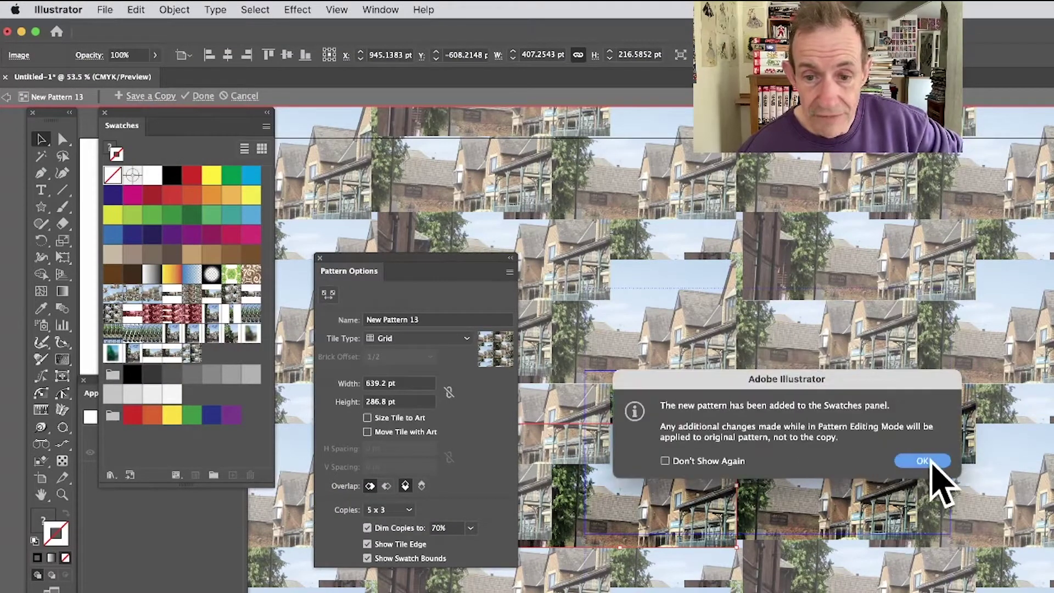
left_click(922, 461)
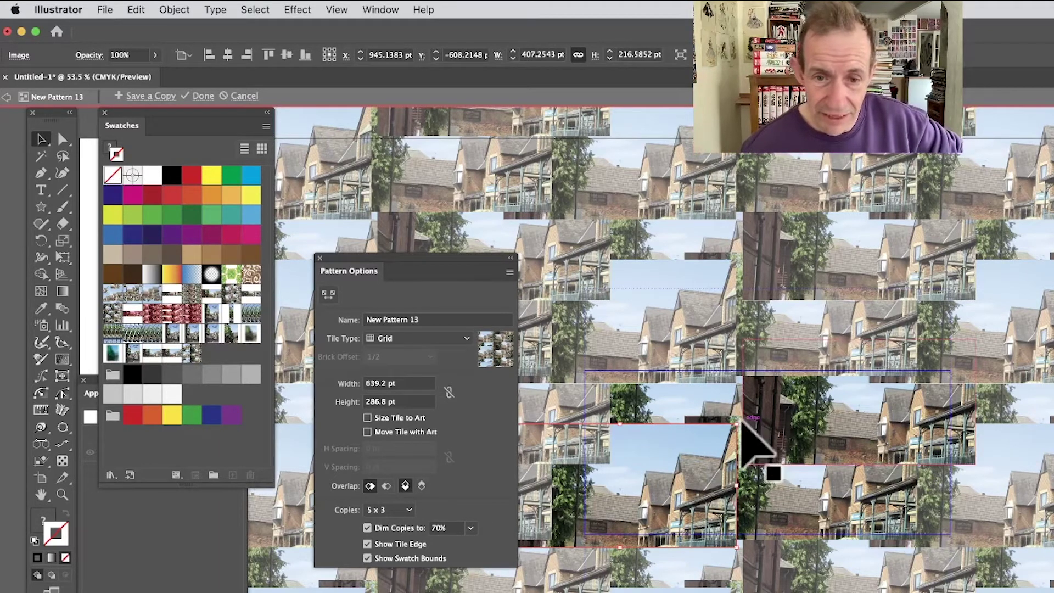
Step: Rotate one photo in the tile, duplicate it up and across, and shrink the duplicate to about 336 by 300 pt overall
left_click_drag(741, 420, 619, 483)
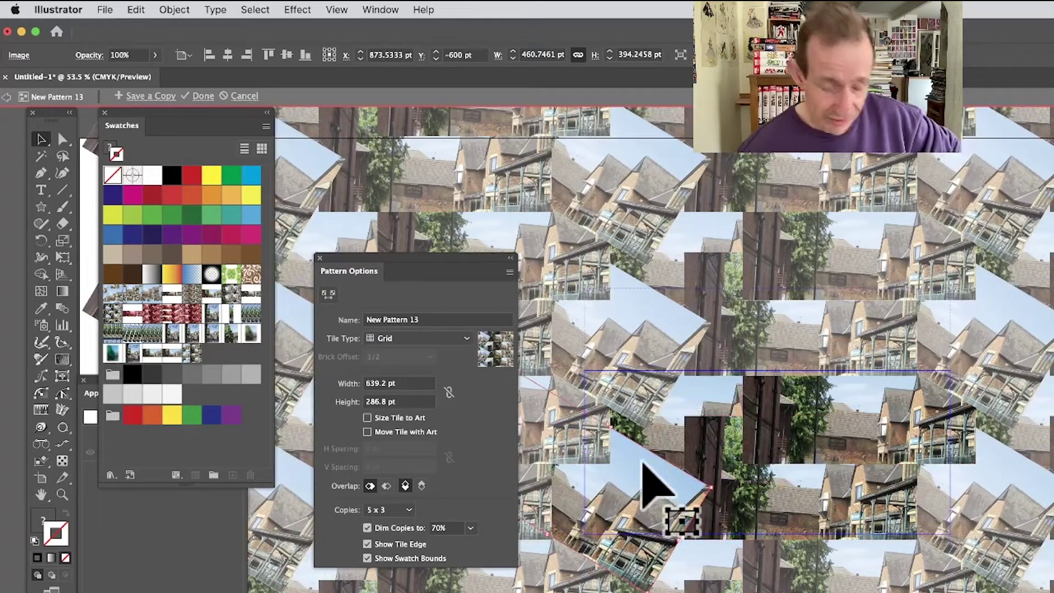
left_click_drag(643, 466, 762, 407)
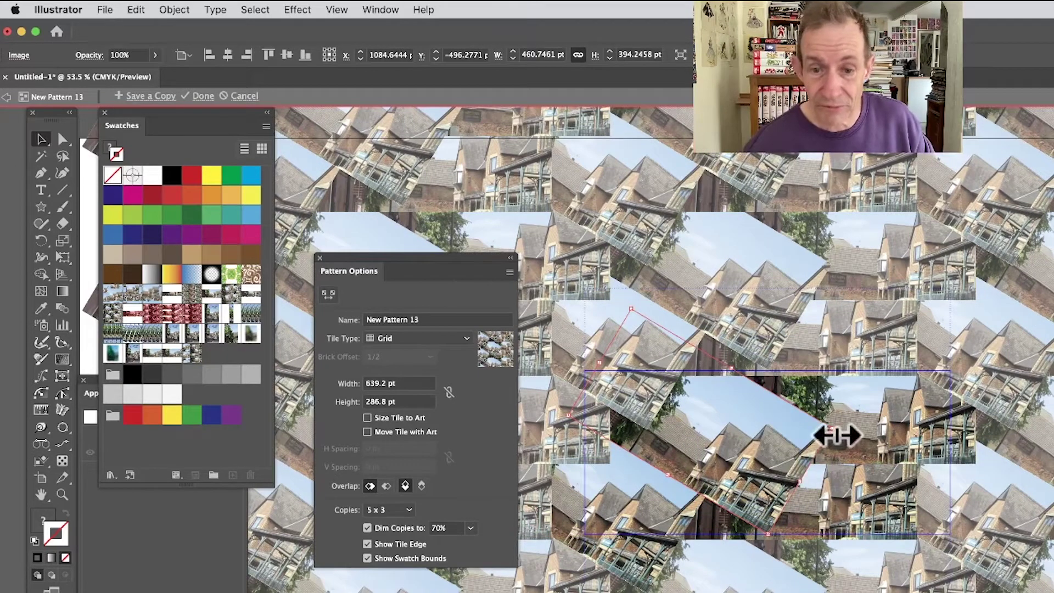
left_click_drag(837, 435, 763, 417)
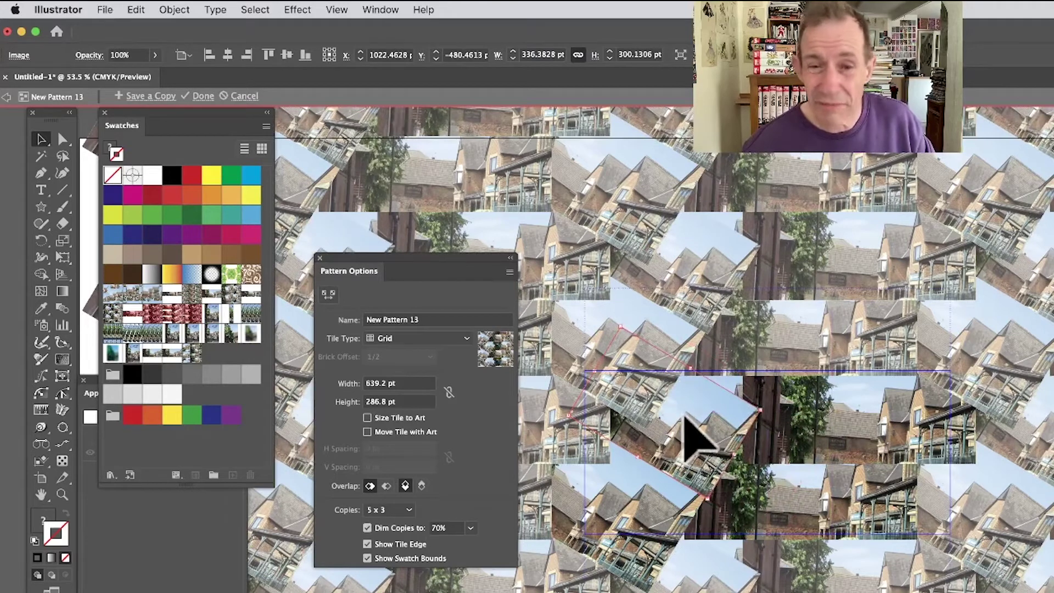
left_click_drag(687, 423, 703, 407)
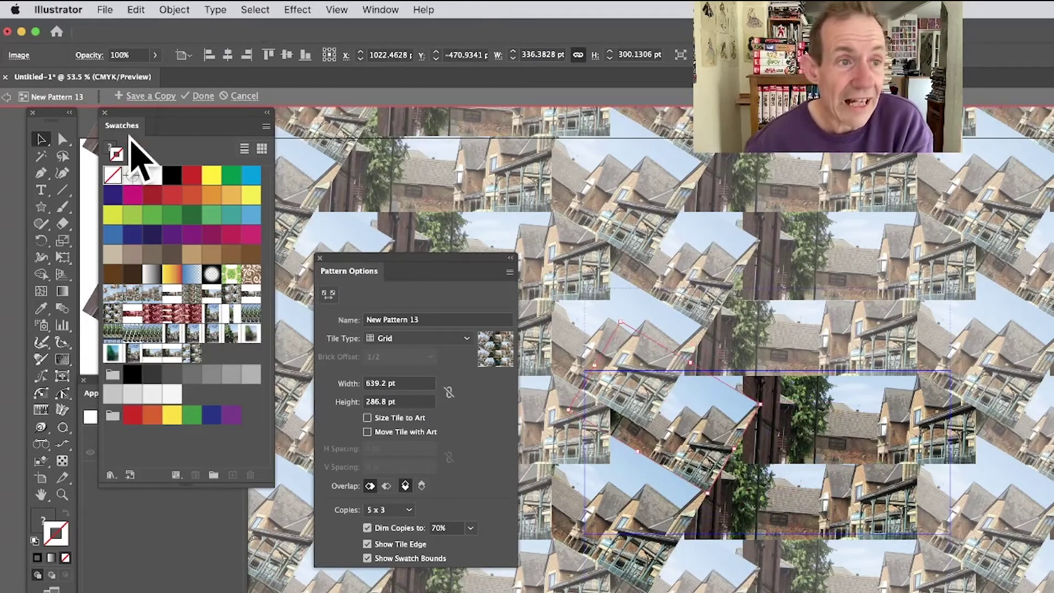
Step: Save another copy of the pattern with the rotated photos under the suggested name and finish pattern editing
left_click(151, 97)
left_click(903, 449)
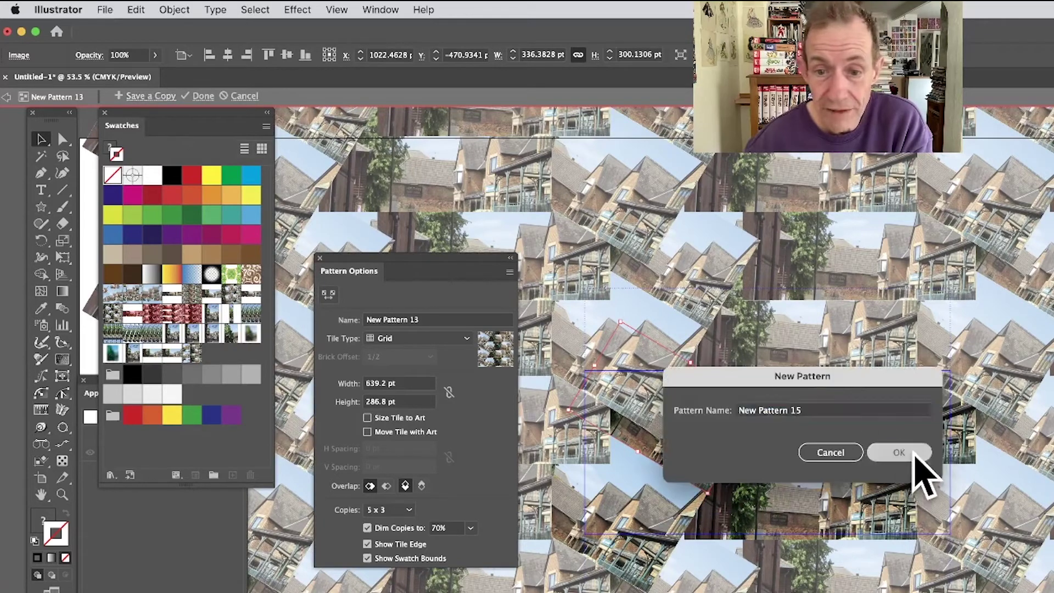
left_click(912, 459)
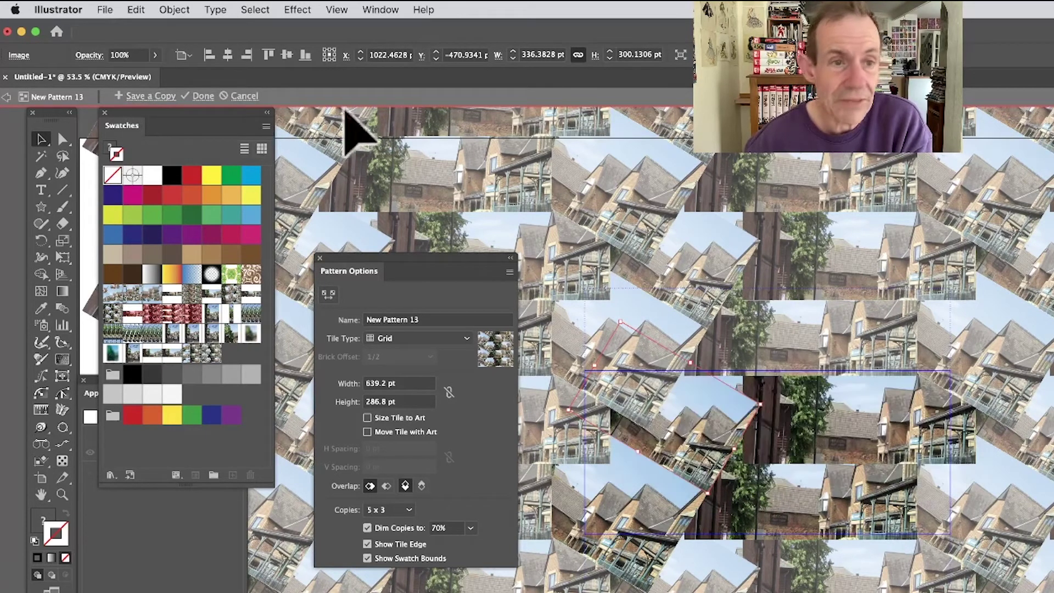
left_click(211, 98)
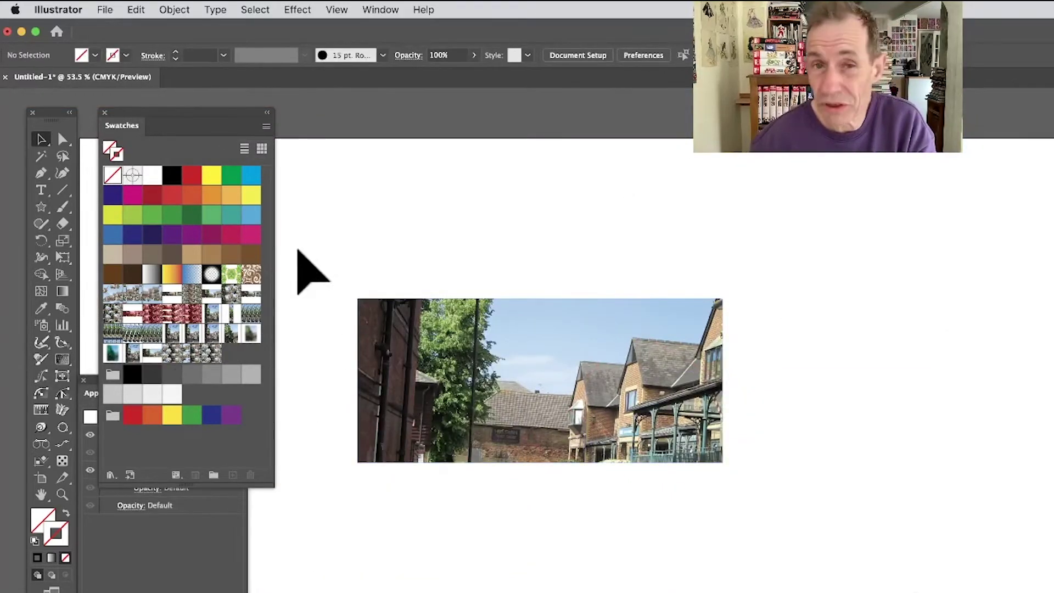
Step: Apply a Gaussian Blur to the photo
left_click_drag(522, 353, 1053, 172)
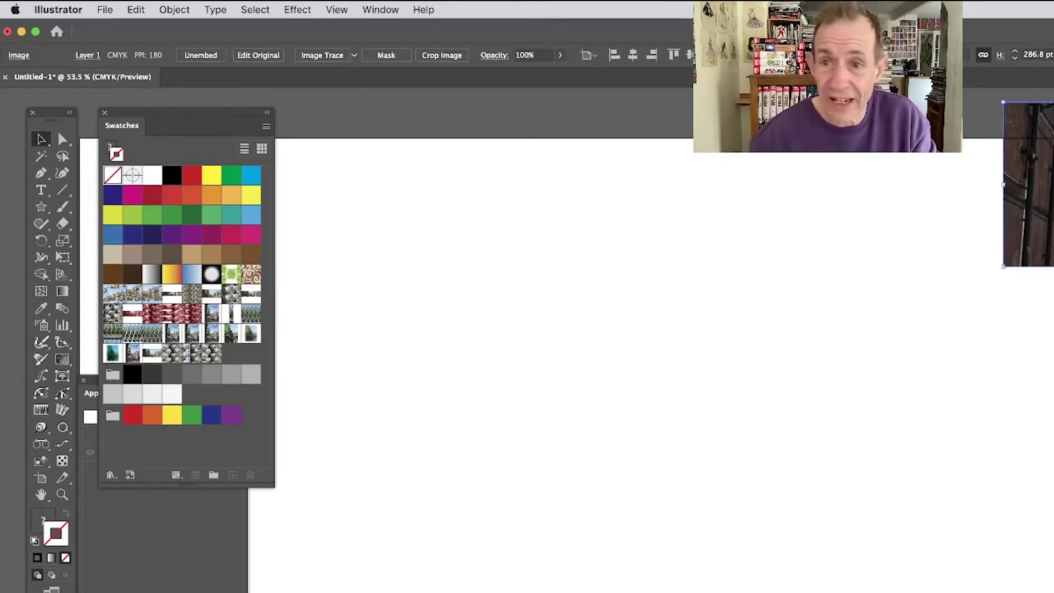
left_click_drag(1033, 176, 454, 358)
left_click(297, 9)
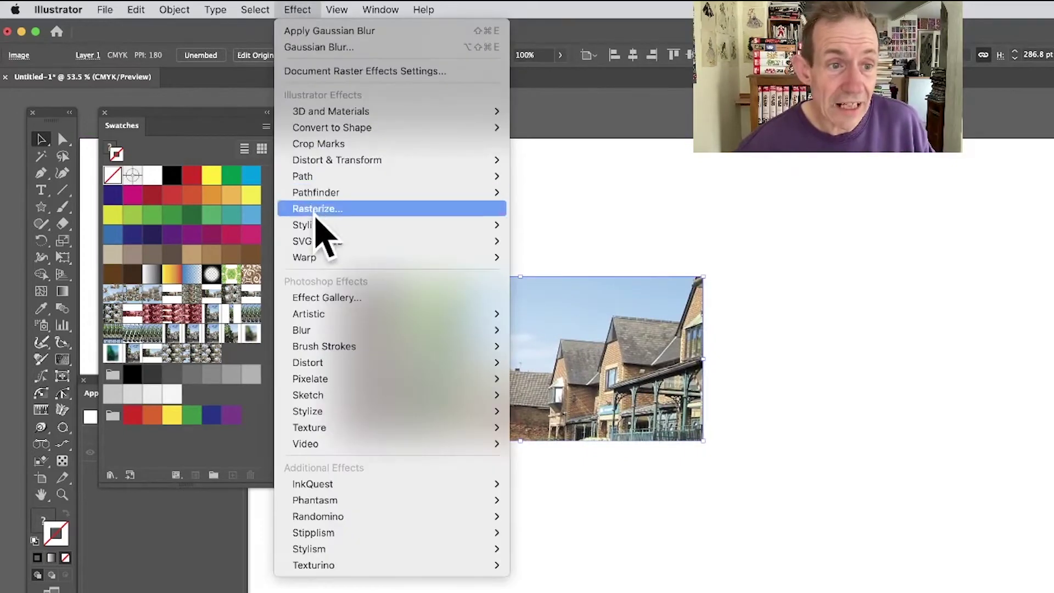
mouse_move(341, 331)
left_click(566, 332)
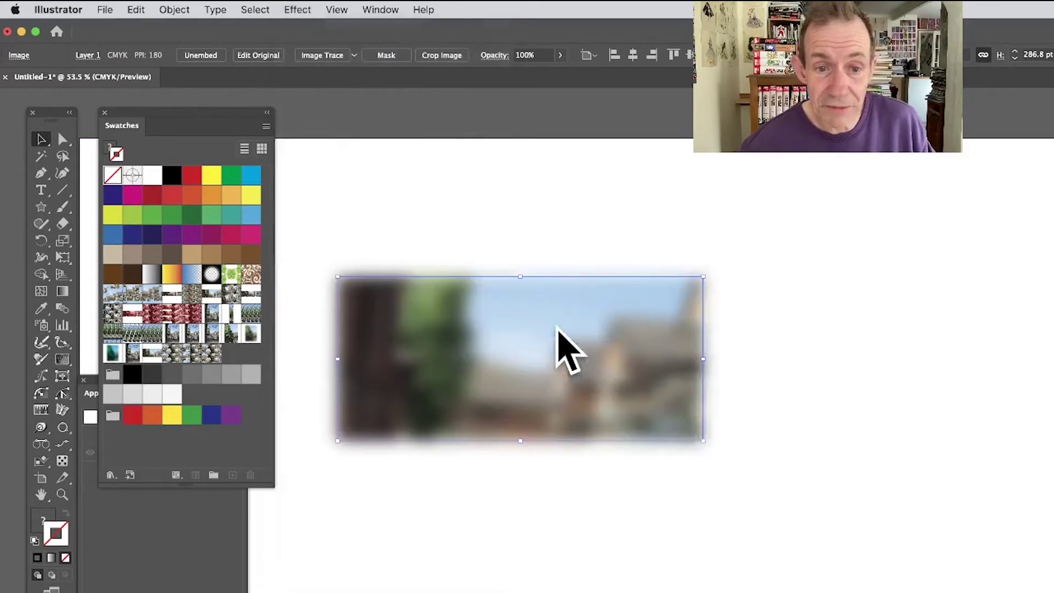
left_click(840, 442)
Step: Add the blurred photo to the swatches as a pattern and delete the photo from the artboard
left_click_drag(514, 343, 241, 360)
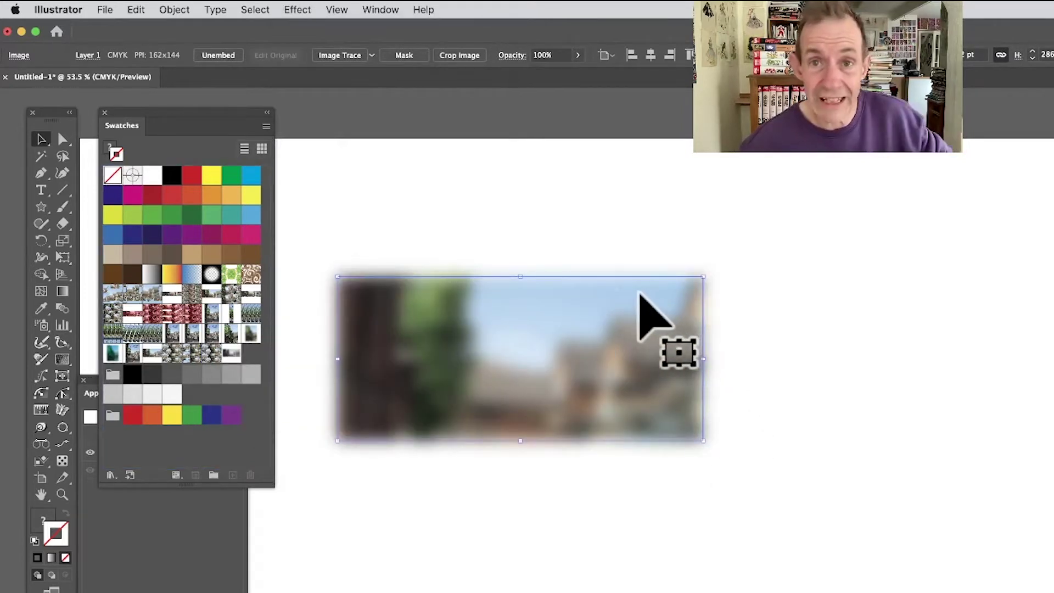
key("Delete")
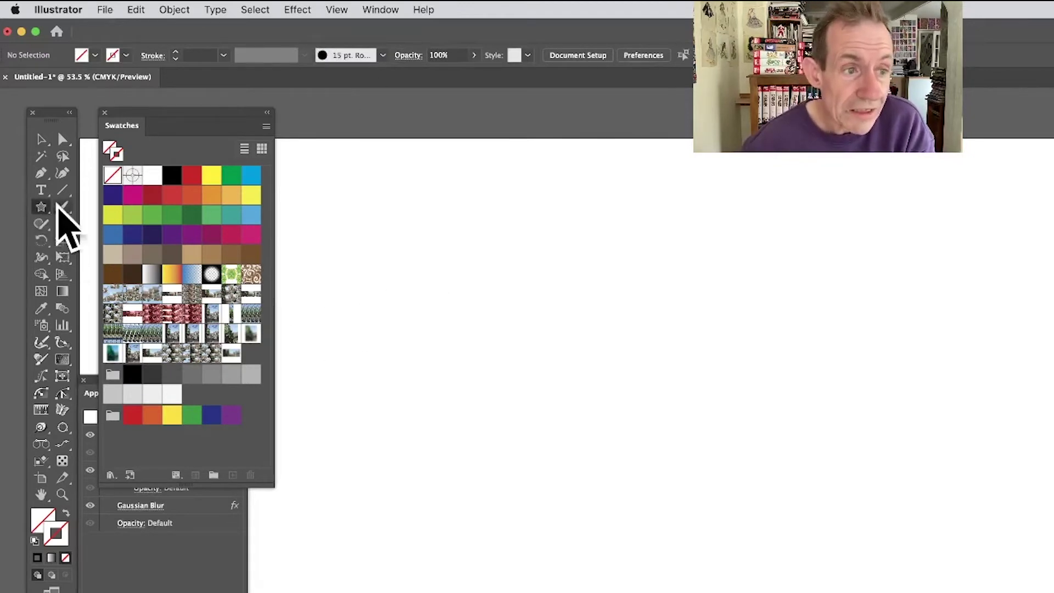
Step: Draw a large rectangle and try several photo pattern swatches as its fill, ending with the blurred photo pattern
left_click_drag(46, 208, 134, 206)
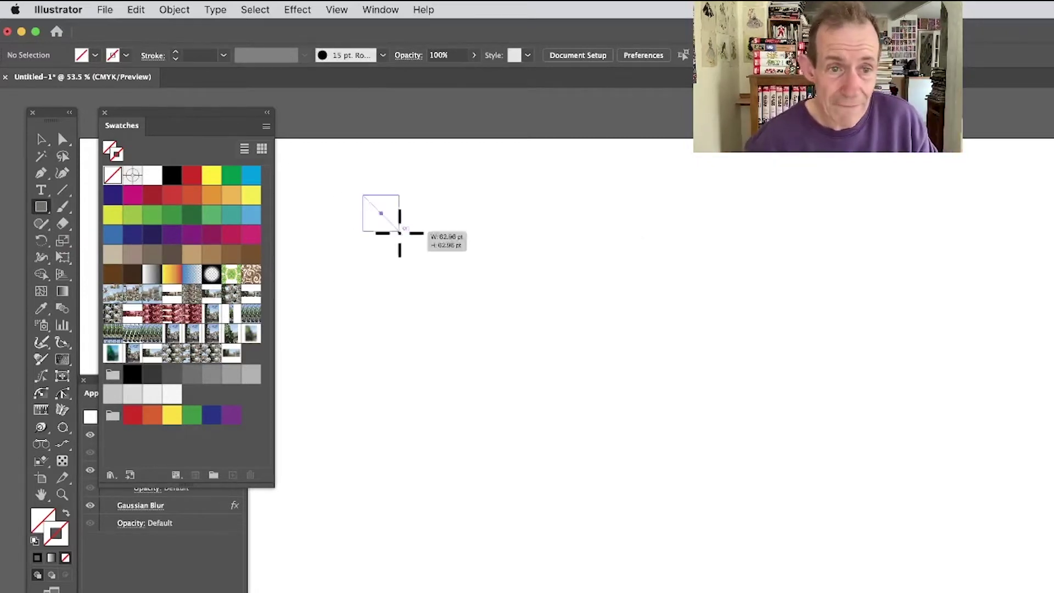
left_click_drag(400, 233, 911, 589)
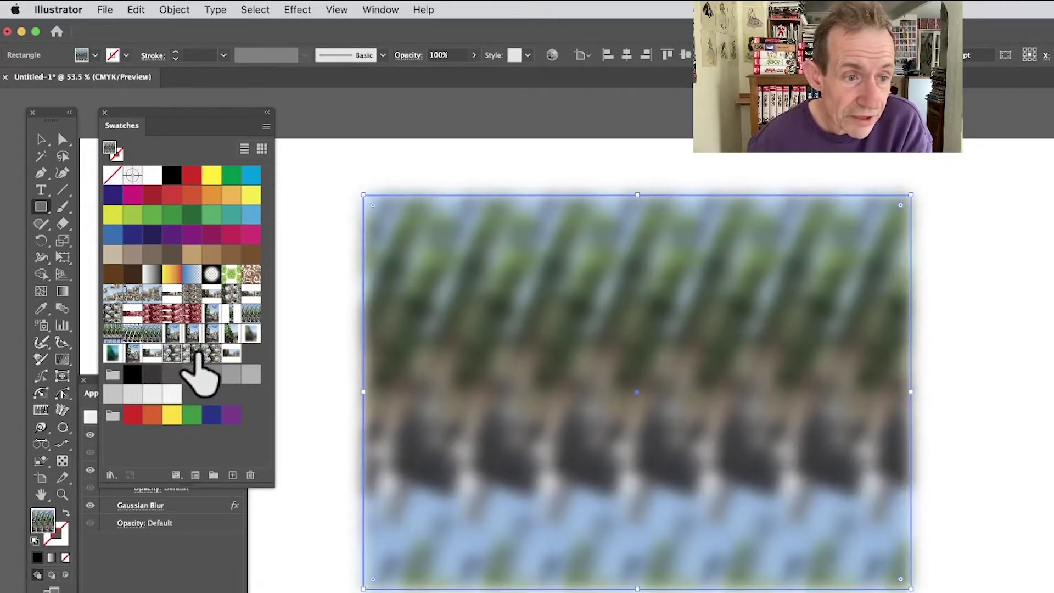
left_click(196, 354)
left_click(206, 353)
left_click(222, 345)
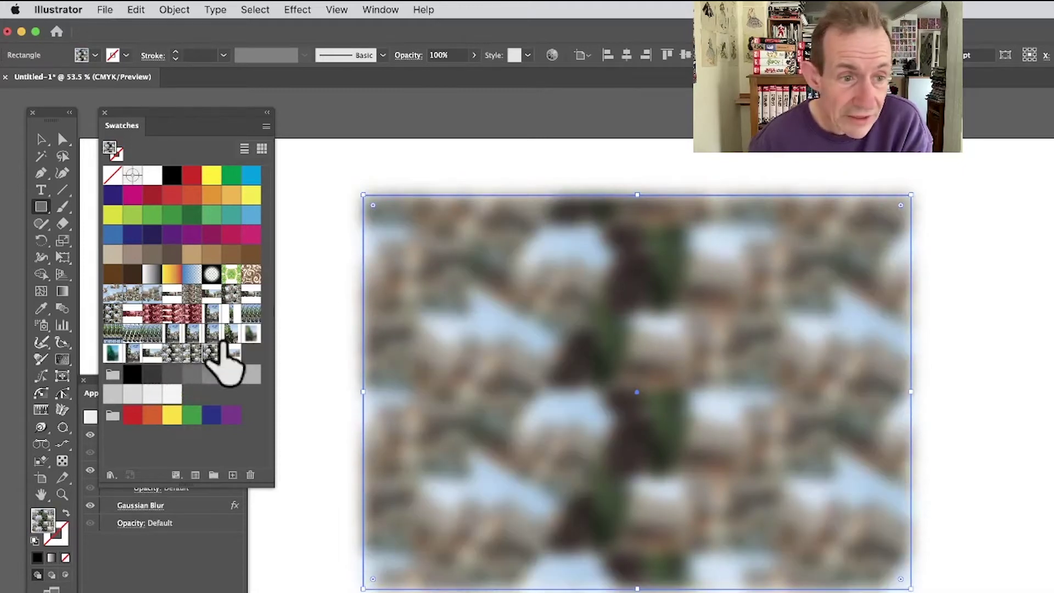
left_click(232, 351)
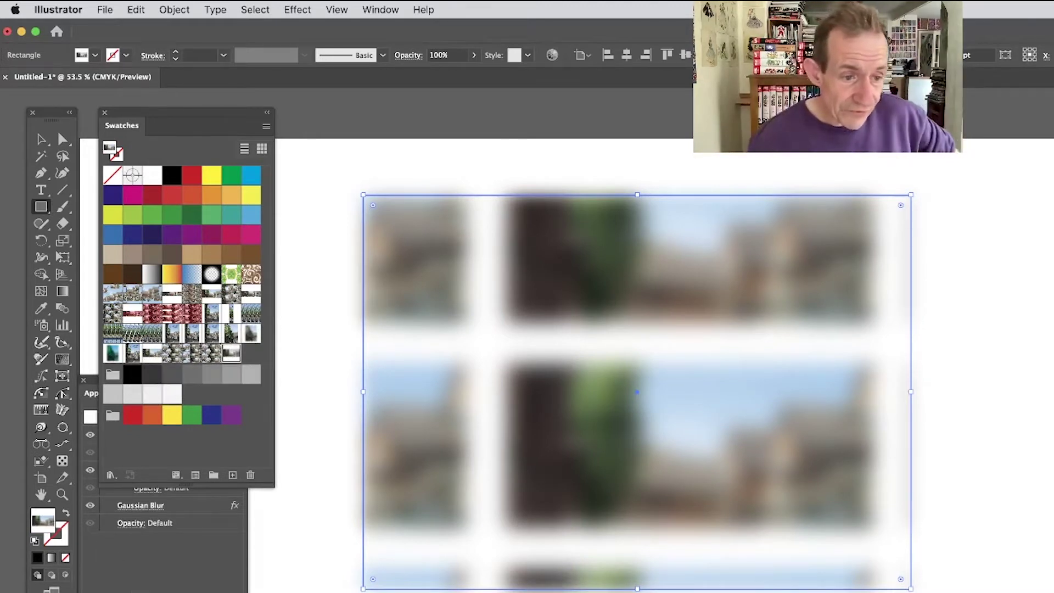
Step: Clear the rectangle's appearance, including the Gaussian Blur, and fill it with the New Pattern 14 swatch
left_click(158, 578)
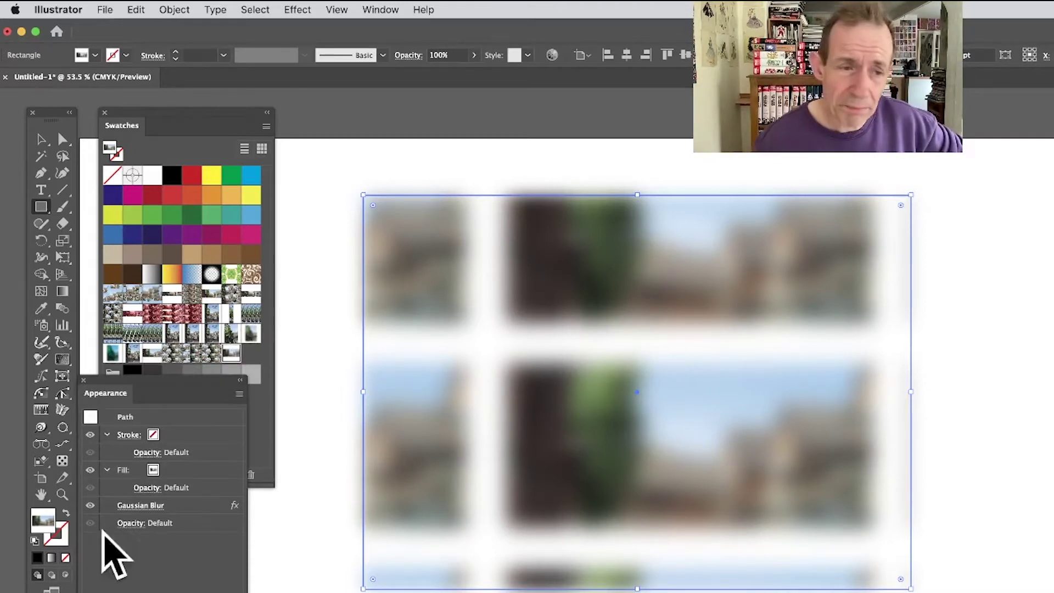
left_click(391, 11)
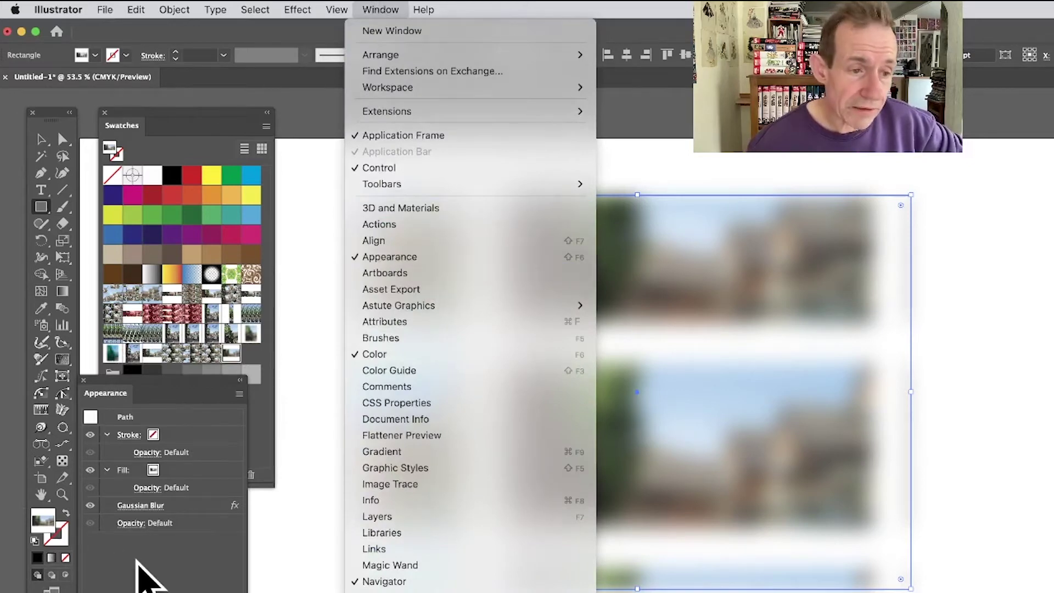
key("Escape")
left_click(239, 393)
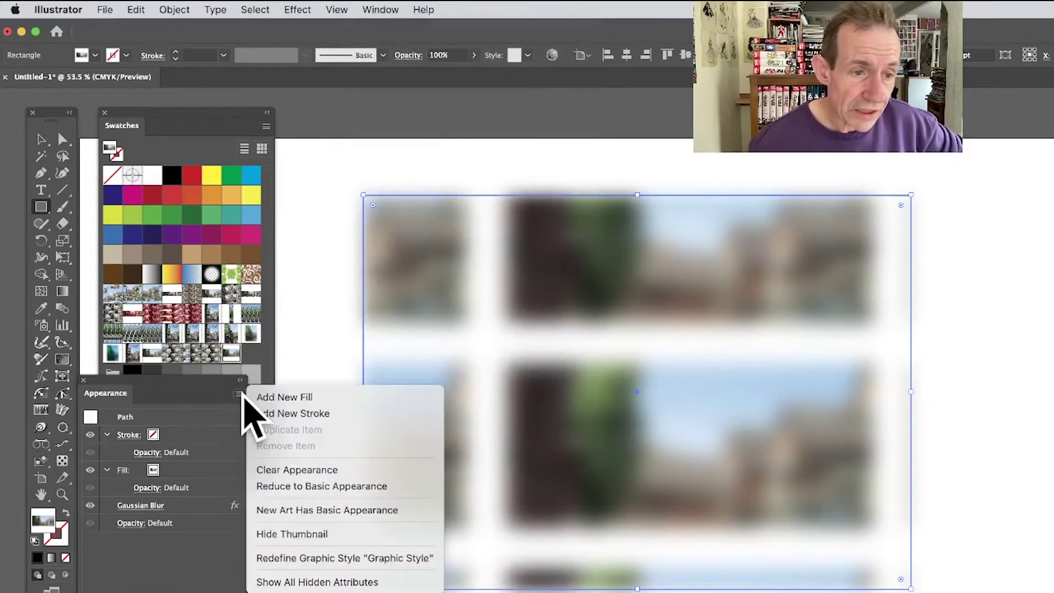
left_click(299, 471)
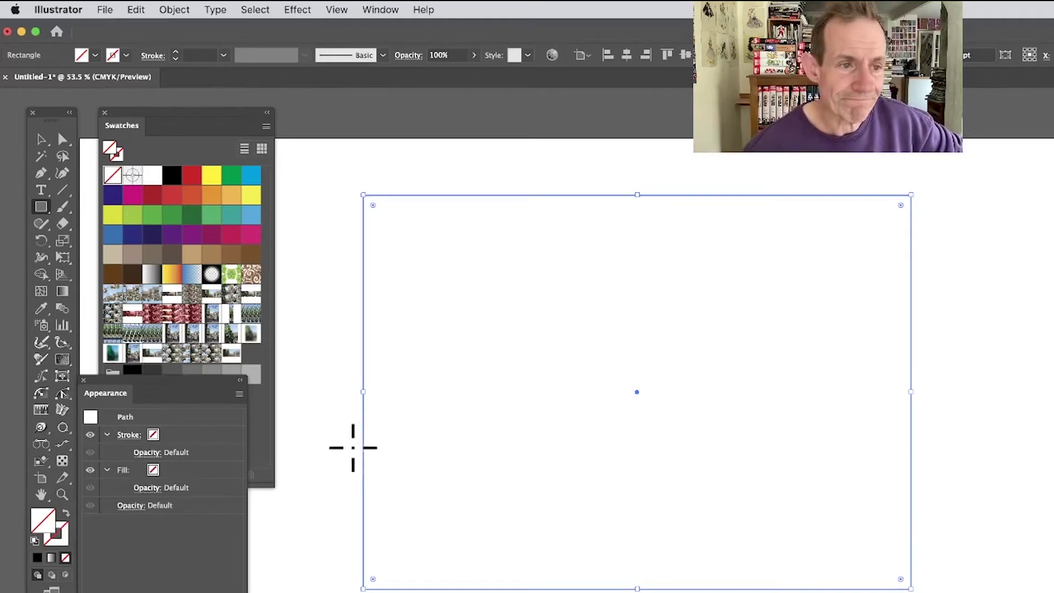
left_click(193, 354)
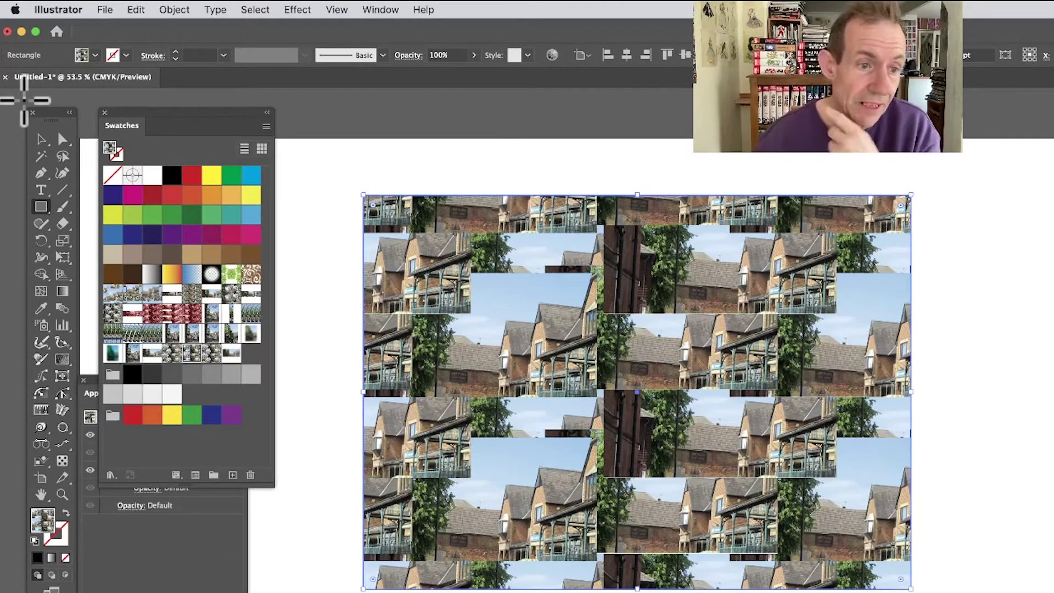
Step: Move the pattern-filled rectangle to the right on the artboard and deselect it
left_click(42, 140)
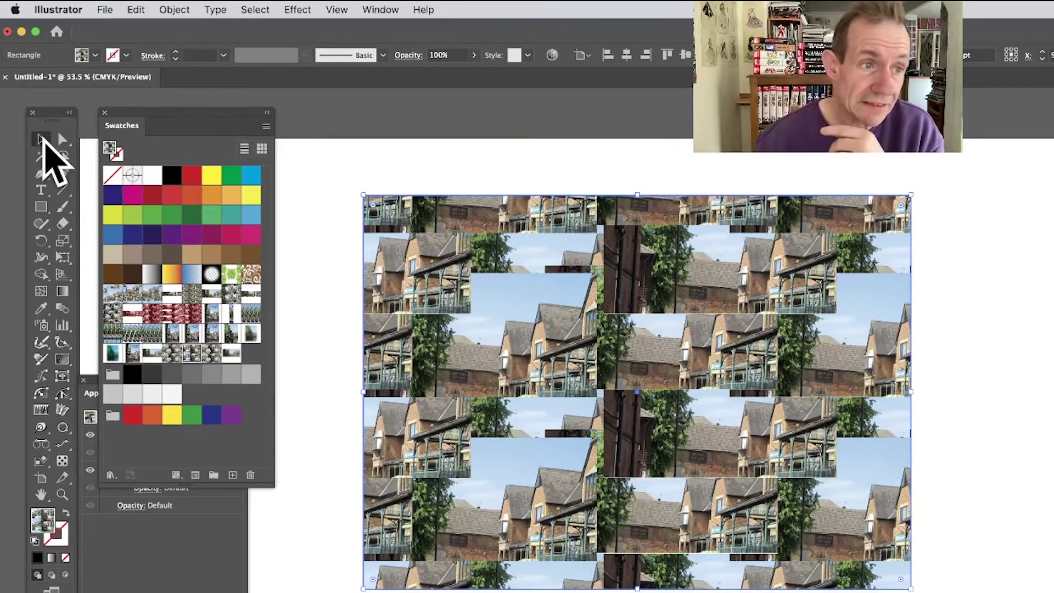
left_click_drag(506, 266, 758, 274)
left_click(430, 311)
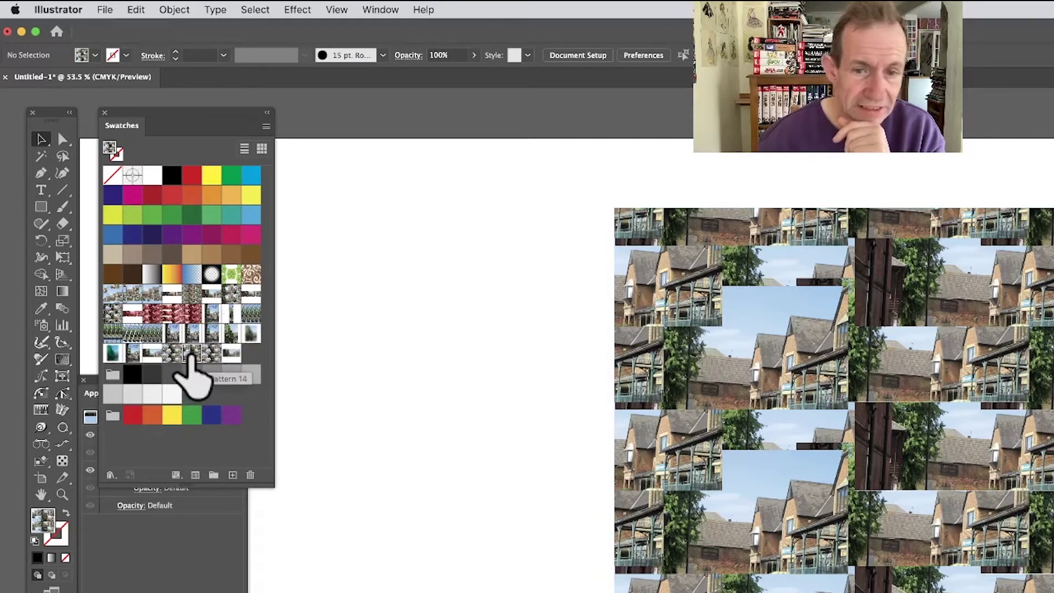
Step: Edit New Pattern 14 by shrinking, shifting and rotating one photo in the tile to about 349 by 262 pt overall, and finish pattern editing
left_click_drag(190, 354, 724, 380)
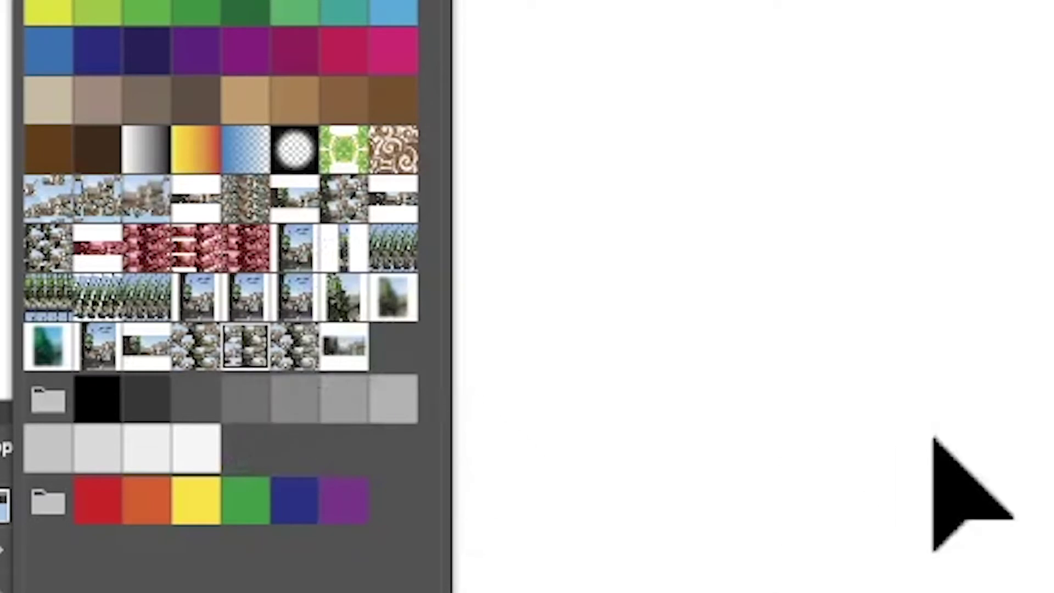
double_click(245, 347)
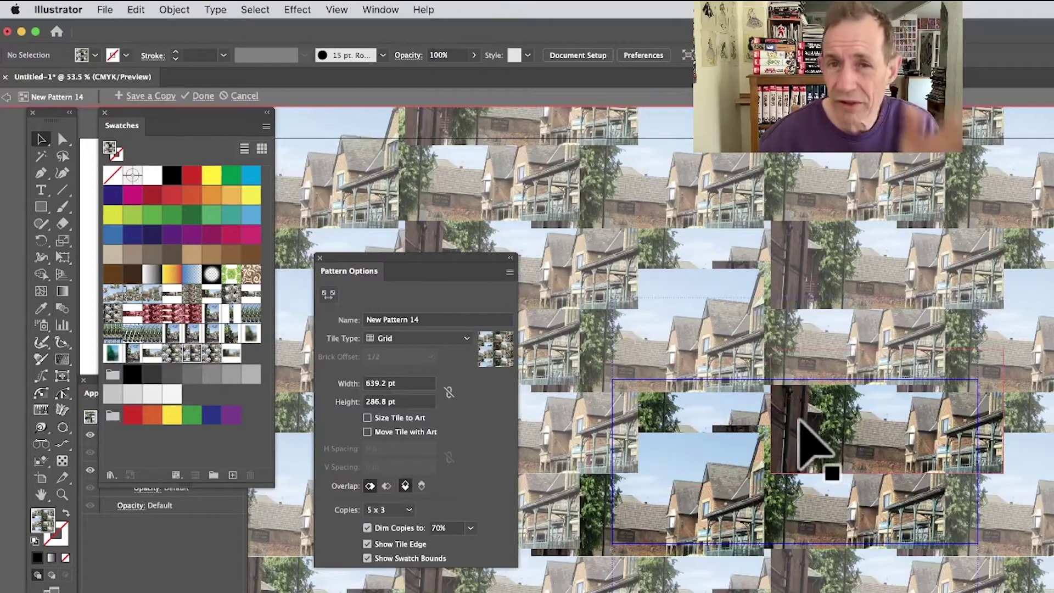
left_click(872, 452)
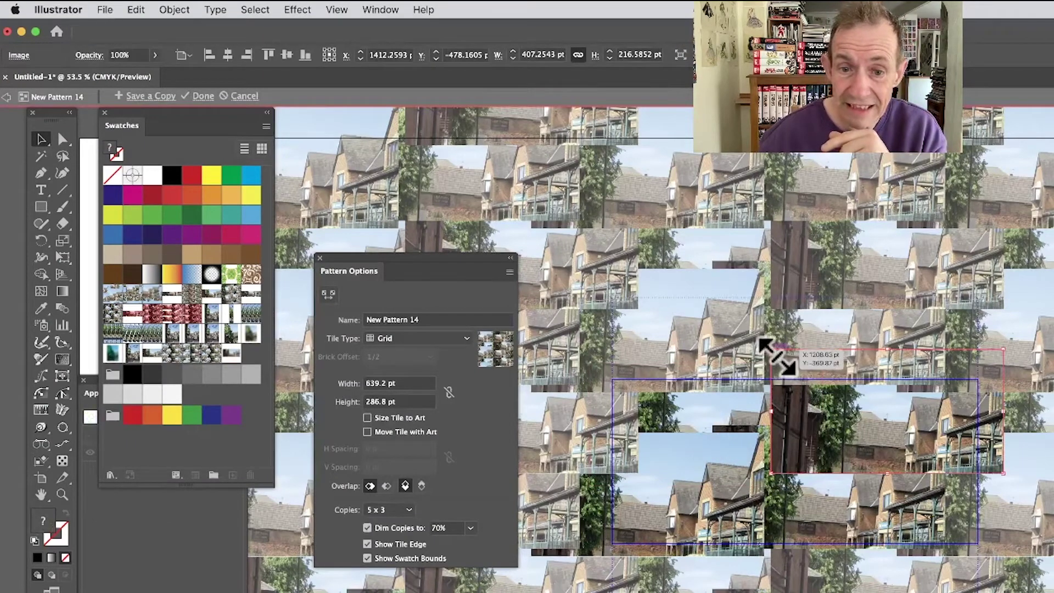
left_click_drag(771, 352, 828, 376)
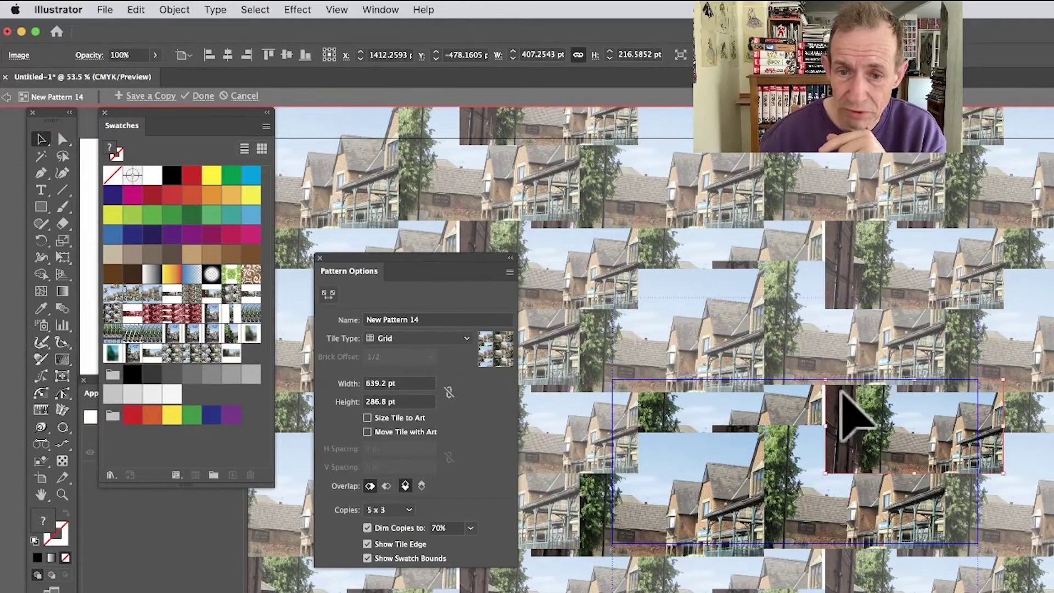
left_click_drag(859, 411, 848, 405)
left_click_drag(823, 367, 852, 353)
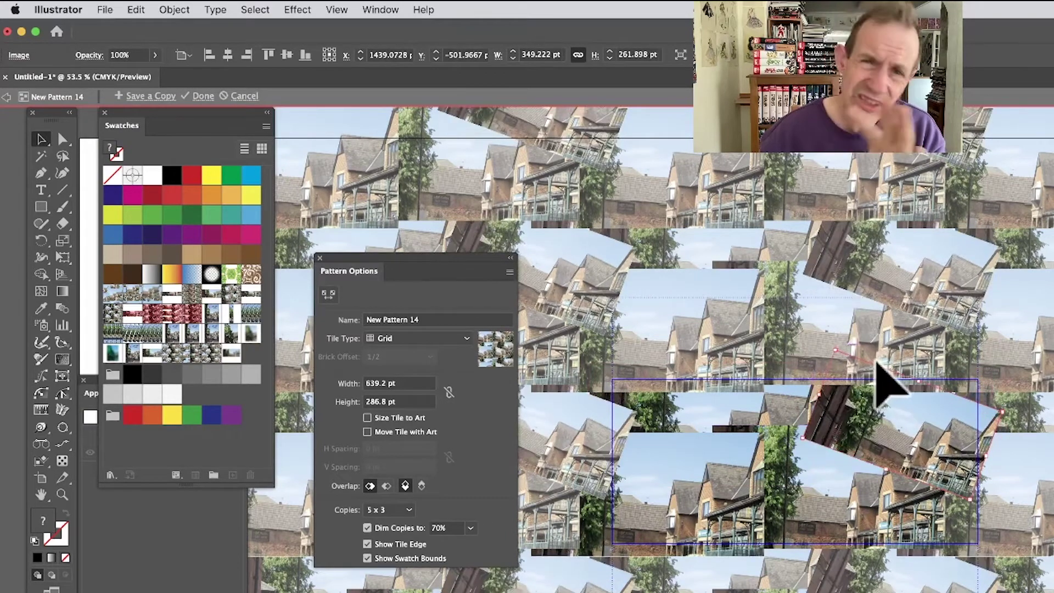
left_click(203, 96)
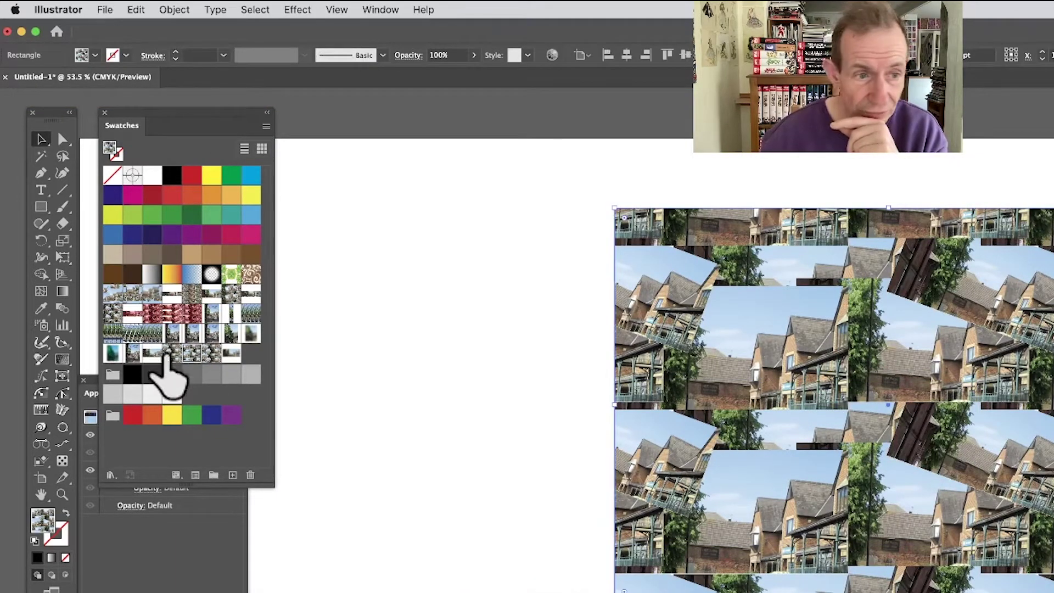
Step: Reapply the edited New Pattern 14 fill to the rectangle and move the rectangle back to the left
left_click(190, 353)
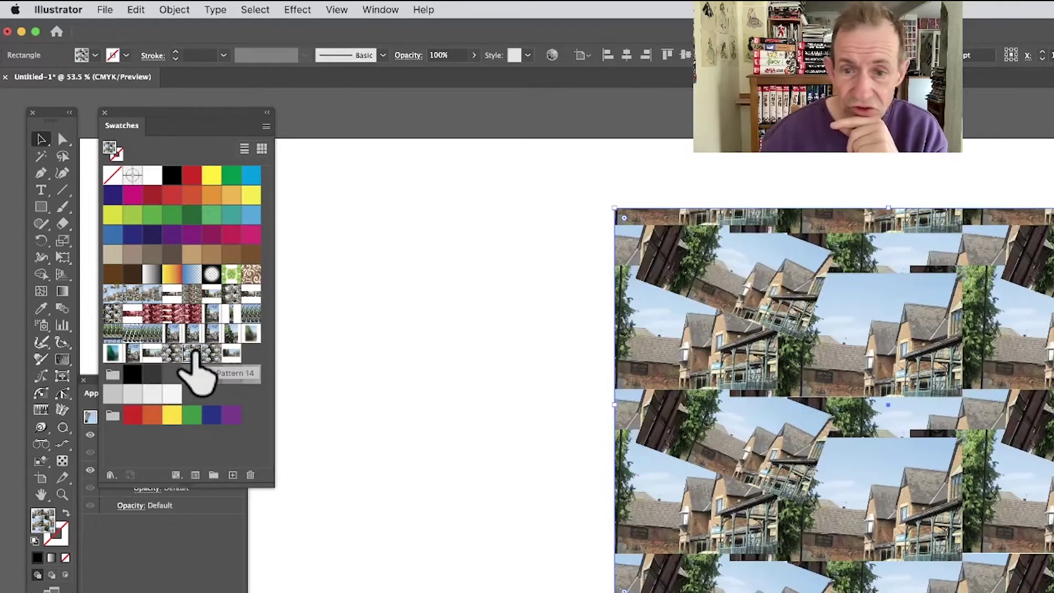
left_click_drag(194, 352, 652, 357)
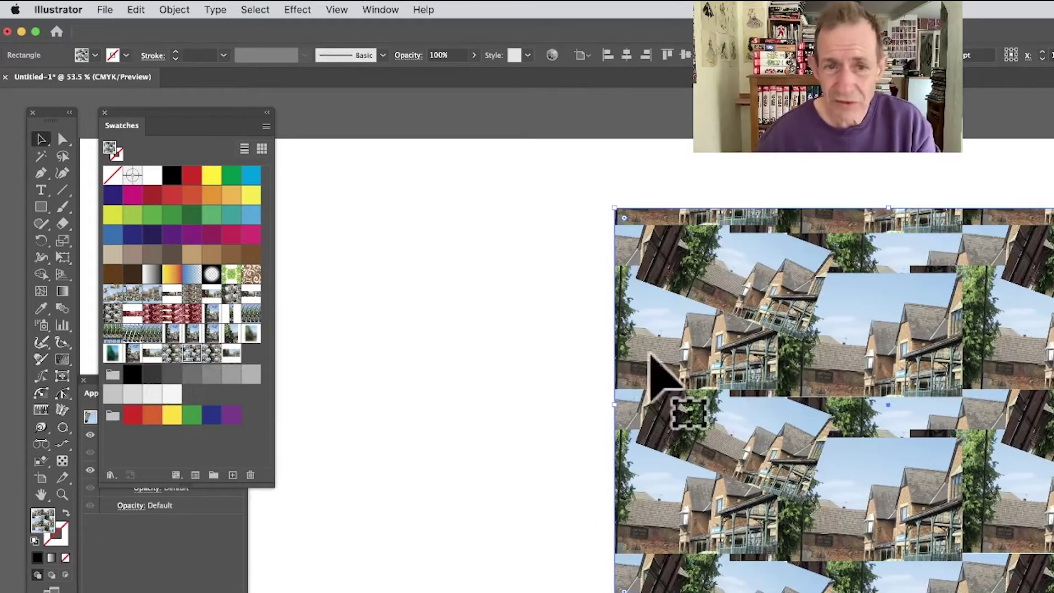
left_click_drag(822, 360, 365, 153)
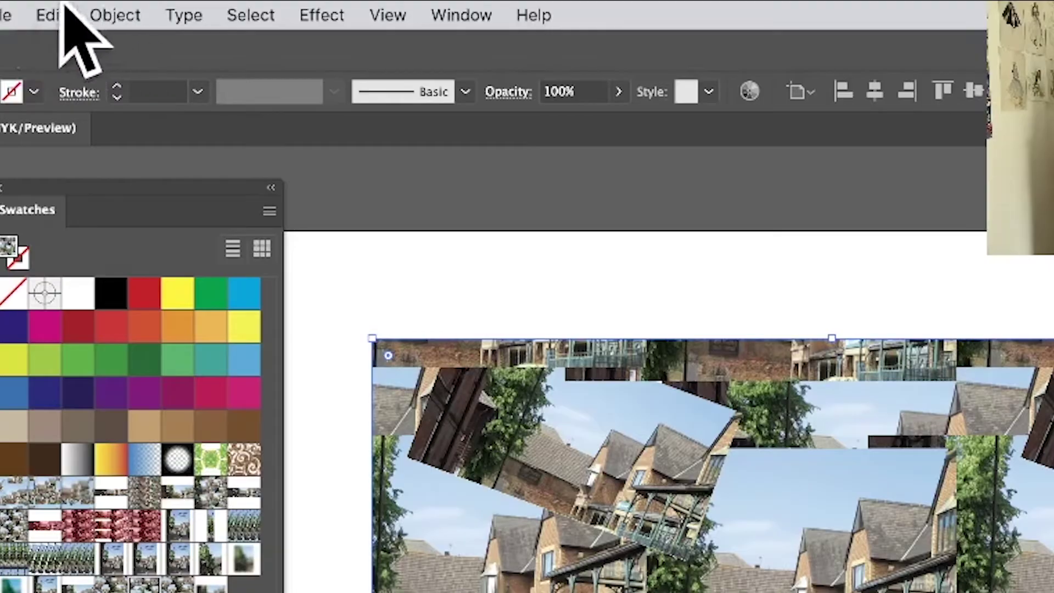
Step: Start a Scale transform on the rectangle with Transform Objects off and Transform Patterns on, so only the pattern is scaled
left_click(176, 7)
mouse_move(130, 52)
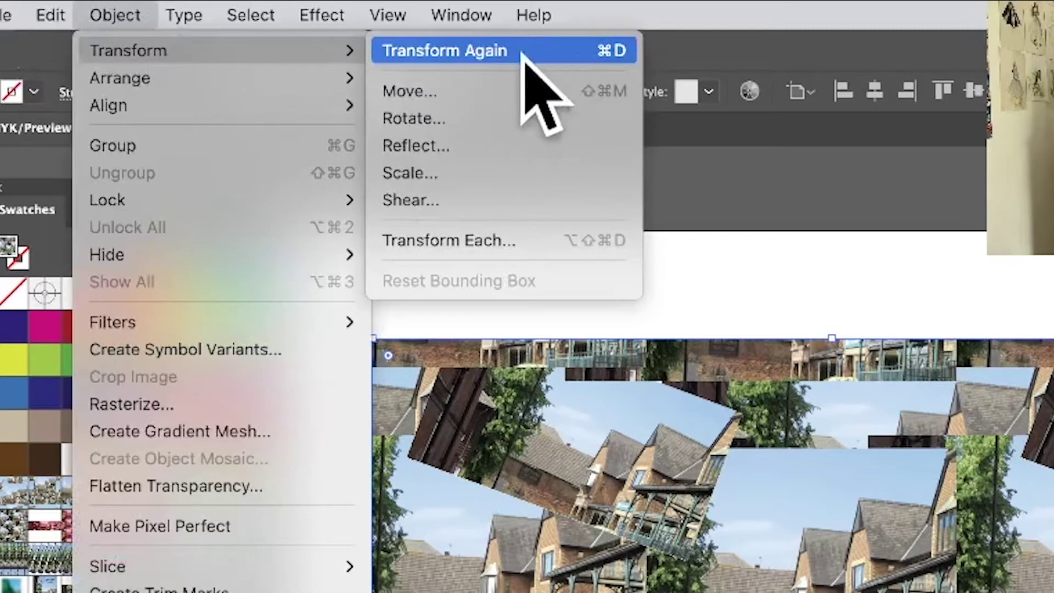
left_click(458, 173)
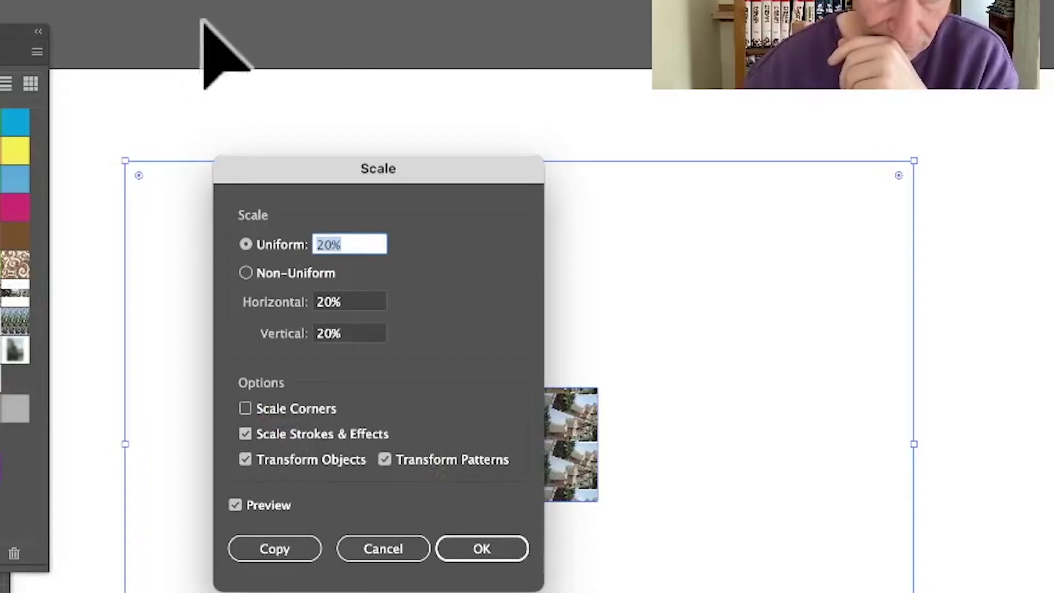
left_click_drag(353, 159, 774, 164)
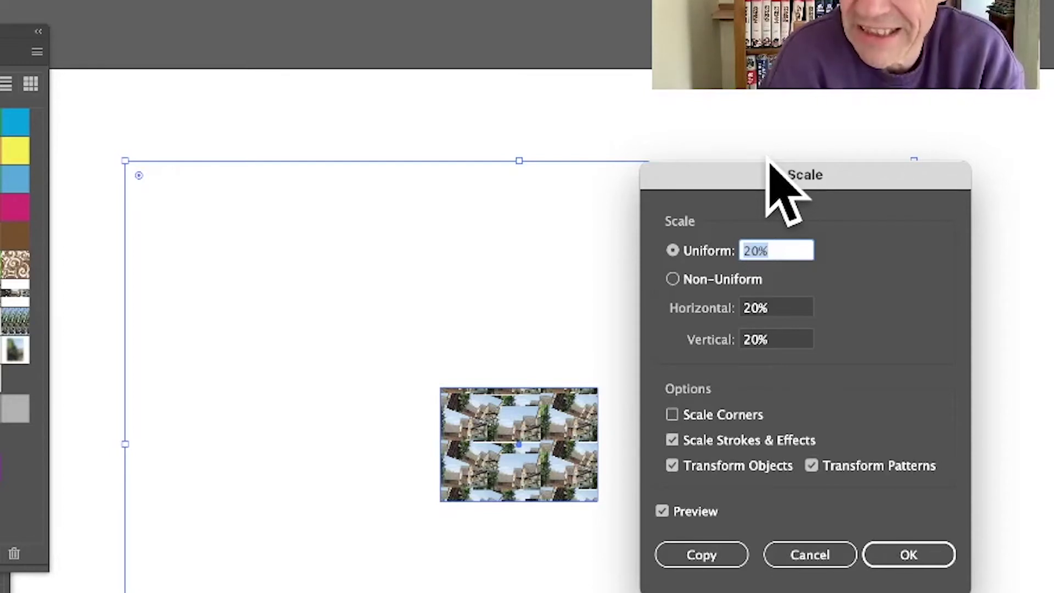
left_click(672, 465)
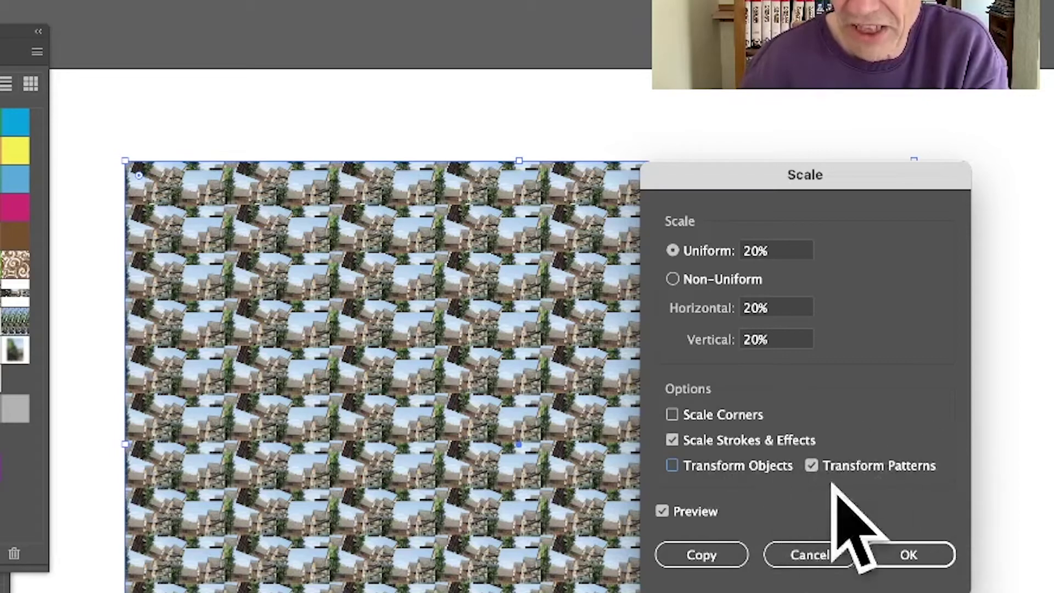
left_click(937, 563)
Step: Preview the rectangle's pattern at uniform scales of 40% and 200%
left_click(763, 250)
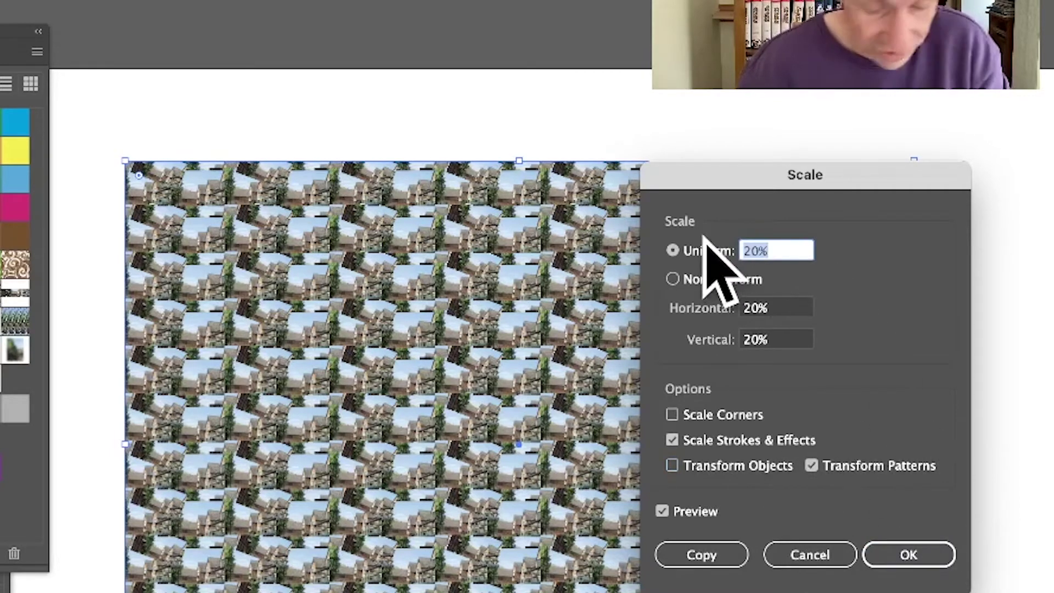
type("40")
key("Tab")
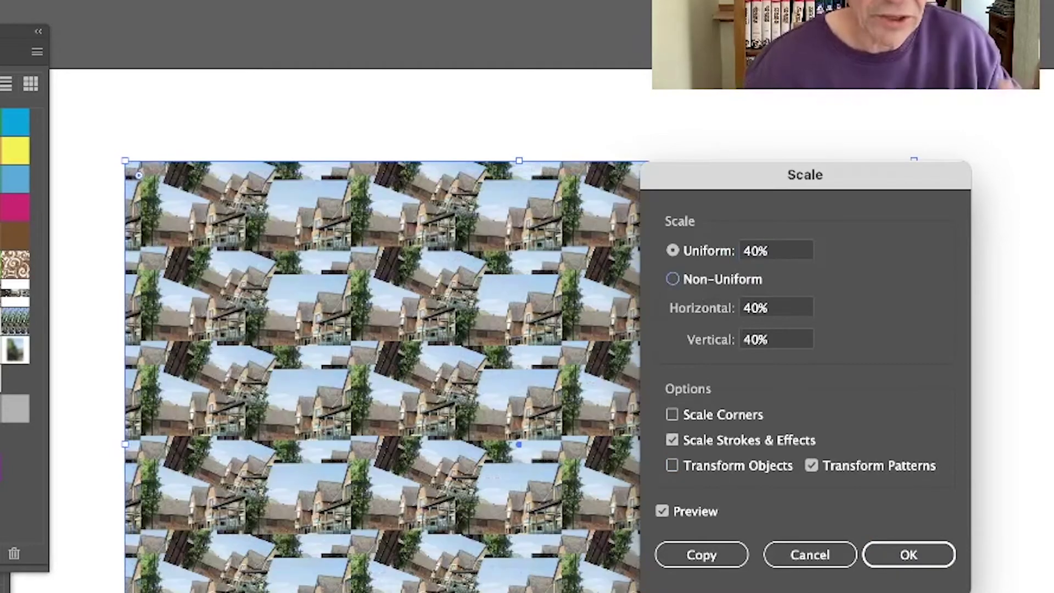
left_click(769, 251)
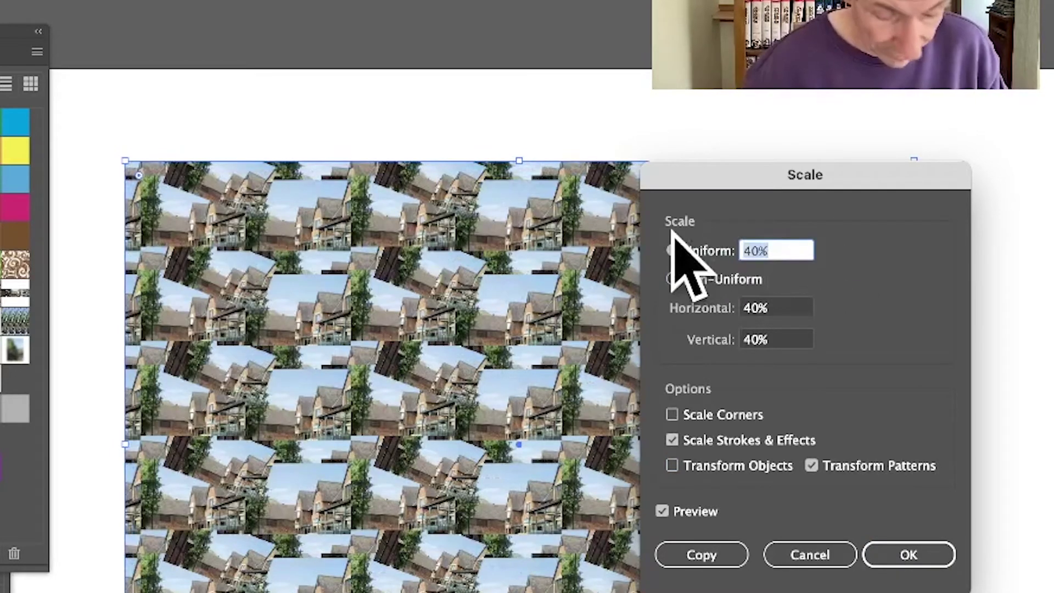
type("200")
key("Tab")
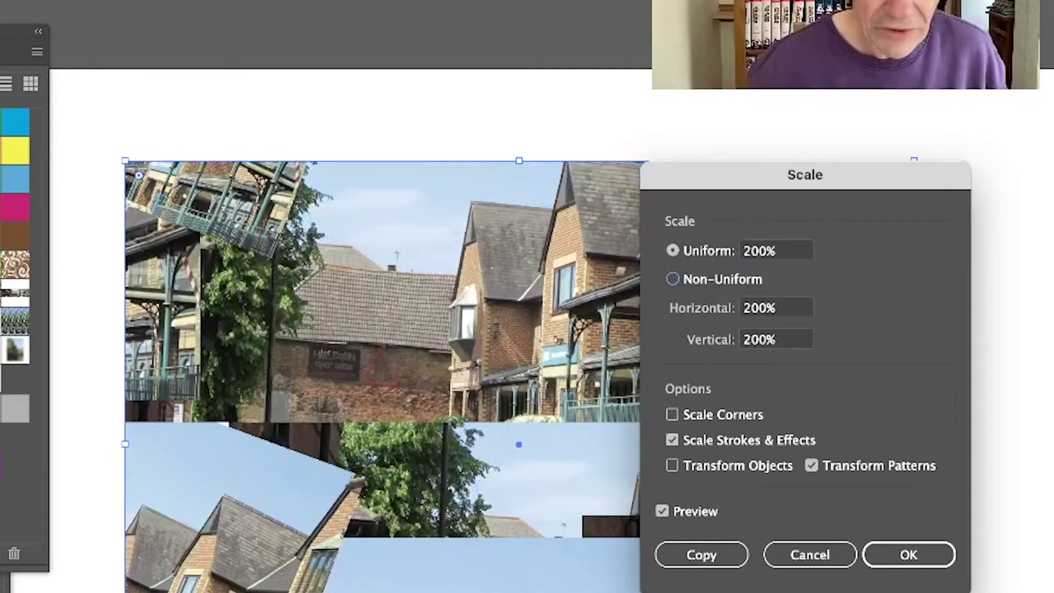
Step: Set the uniform pattern scale to 400% and apply it to the rectangle
left_click(793, 248)
type("400")
key("Tab")
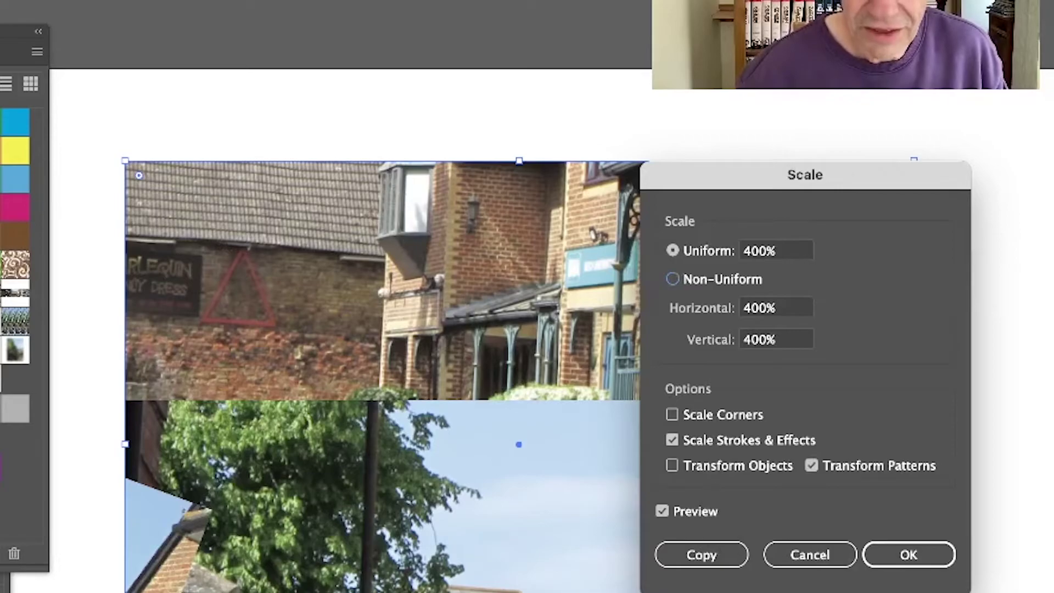
left_click(927, 556)
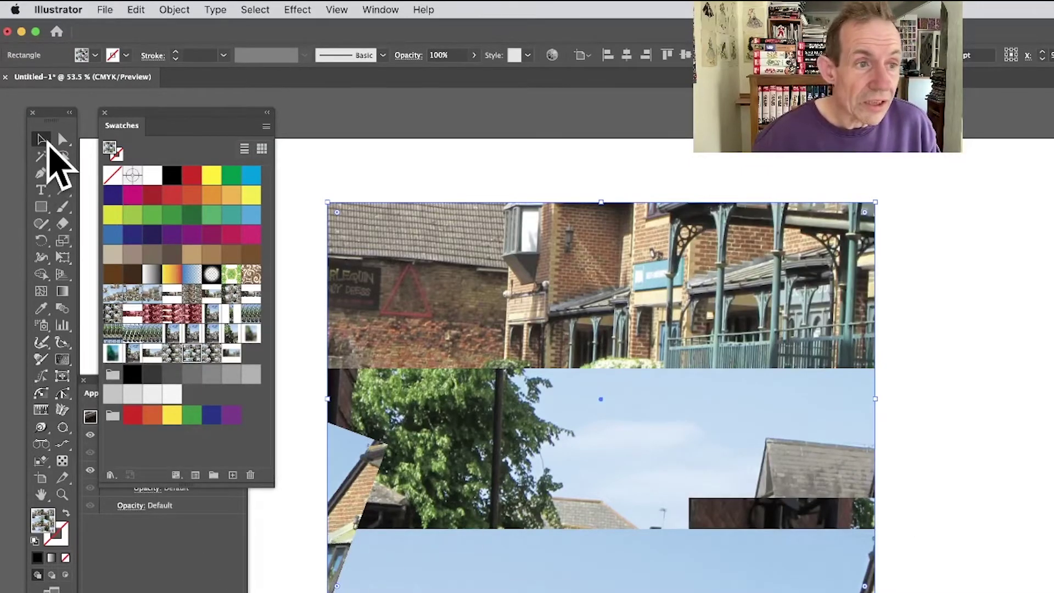
Step: Delete the patterned rectangle and draw a large circle in its place with the Ellipse tool
left_click_drag(665, 320, 753, 311)
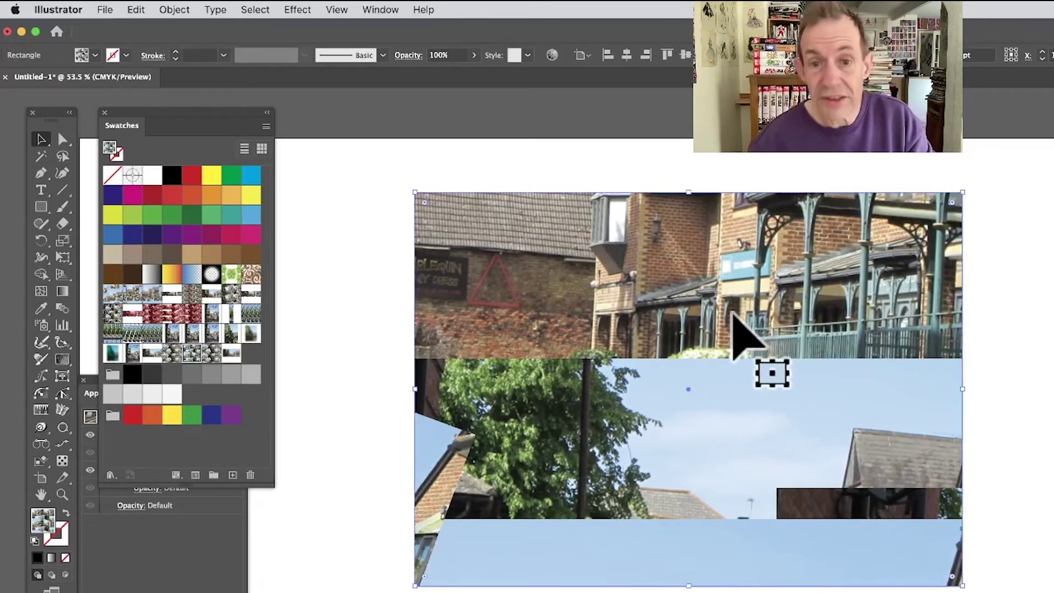
key("Delete")
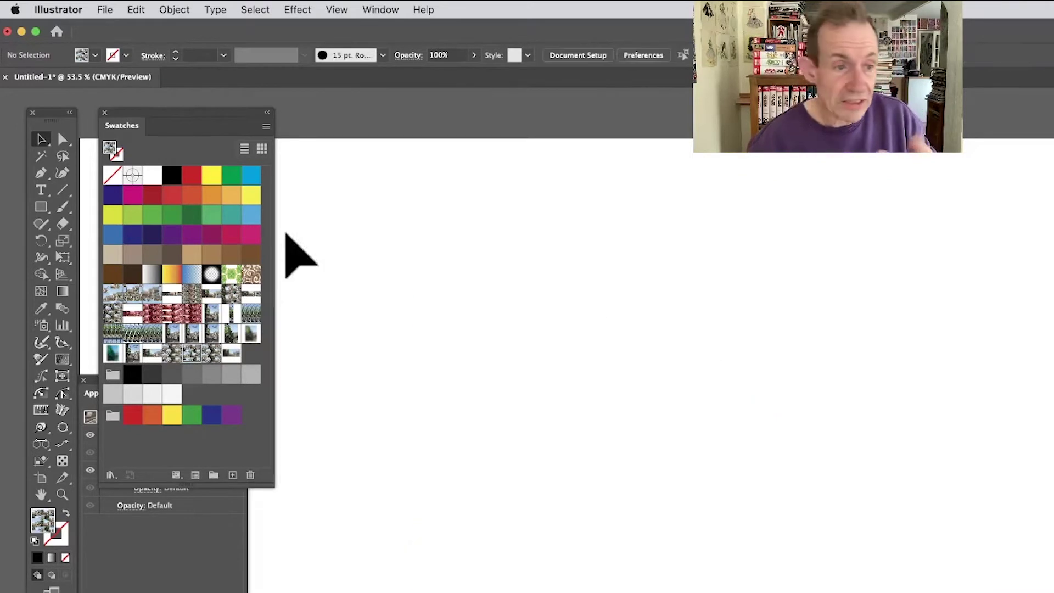
left_click(42, 208)
left_click(99, 242)
left_click_drag(416, 195, 914, 592)
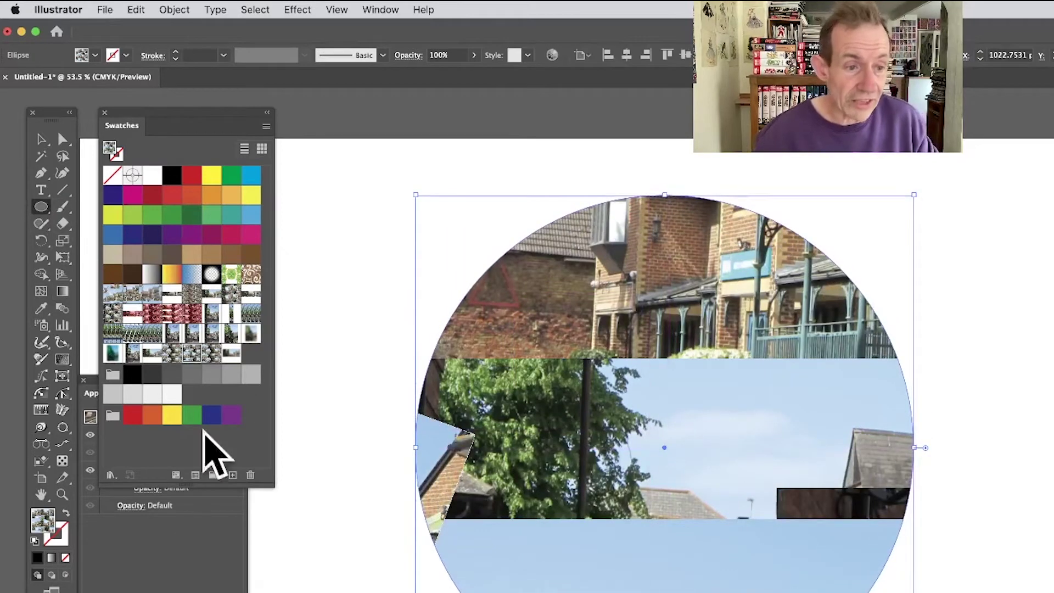
Step: Start a Scale transform on the circle with Transform Objects off and Transform Patterns on
left_click(175, 9)
mouse_move(181, 30)
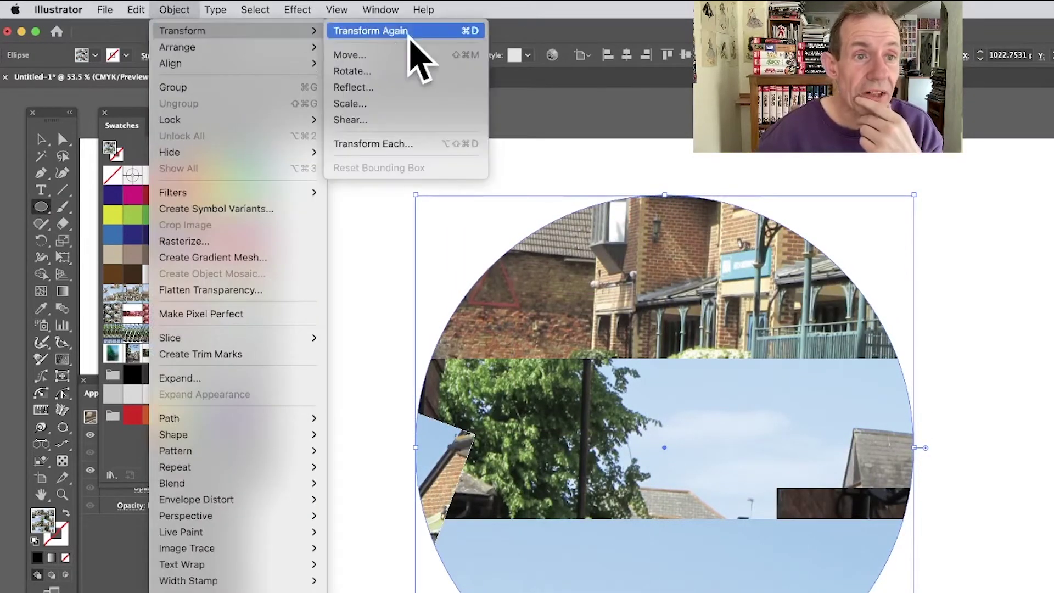
left_click(372, 102)
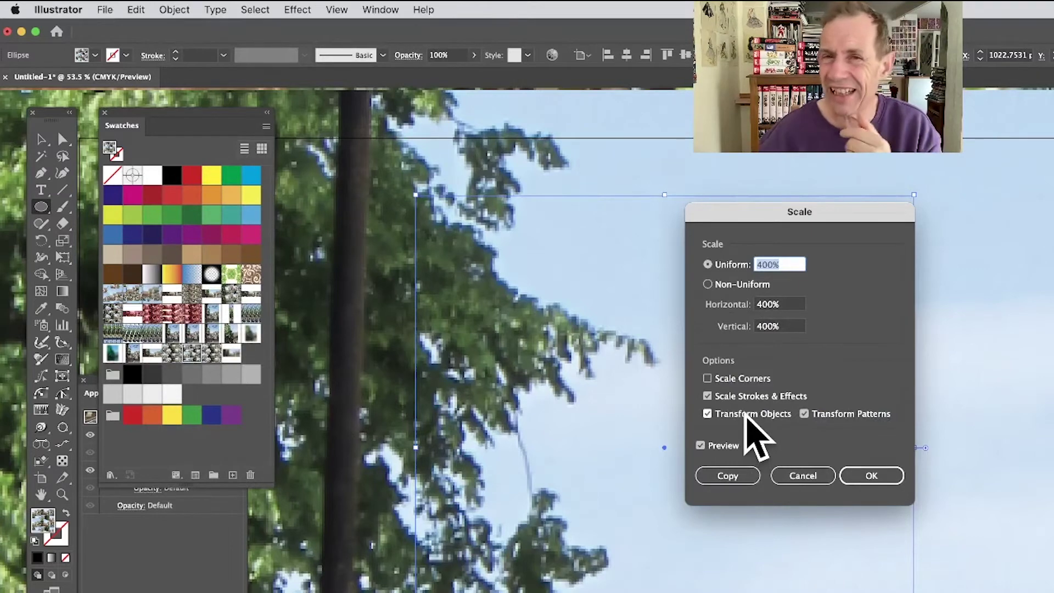
left_click(707, 413)
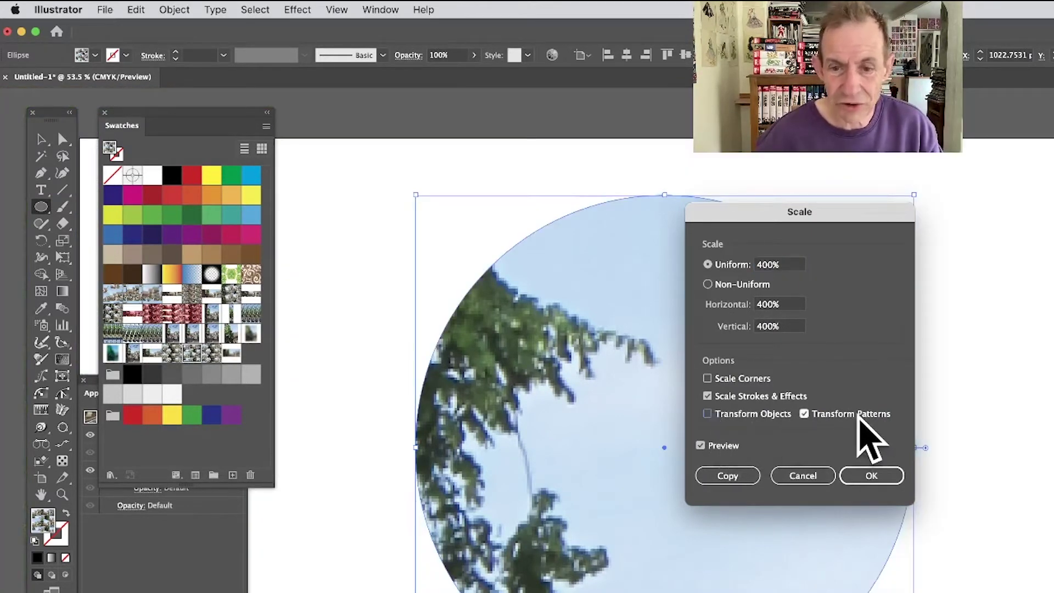
Step: Preview the circle's pattern at a uniform scale of 50%, and apply it at 25%
left_click_drag(799, 264, 738, 254)
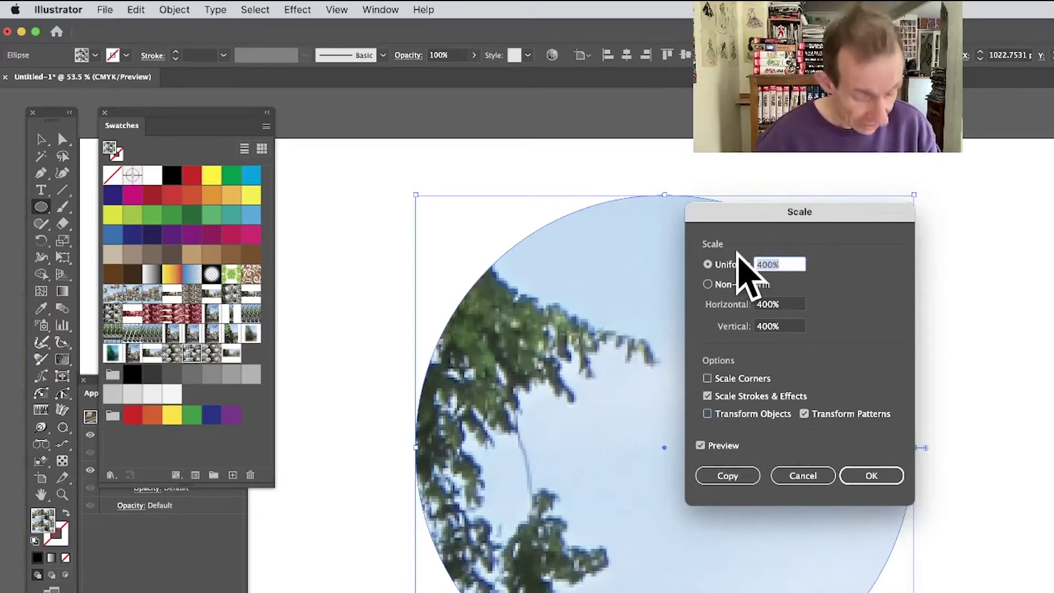
type("50")
key("Tab")
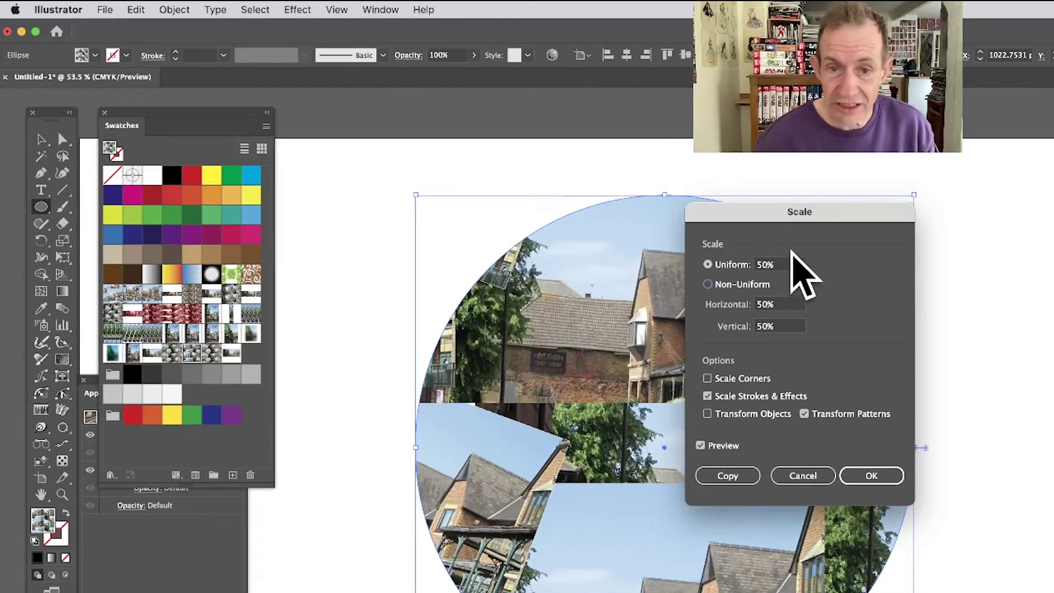
left_click_drag(785, 265, 737, 265)
type("25")
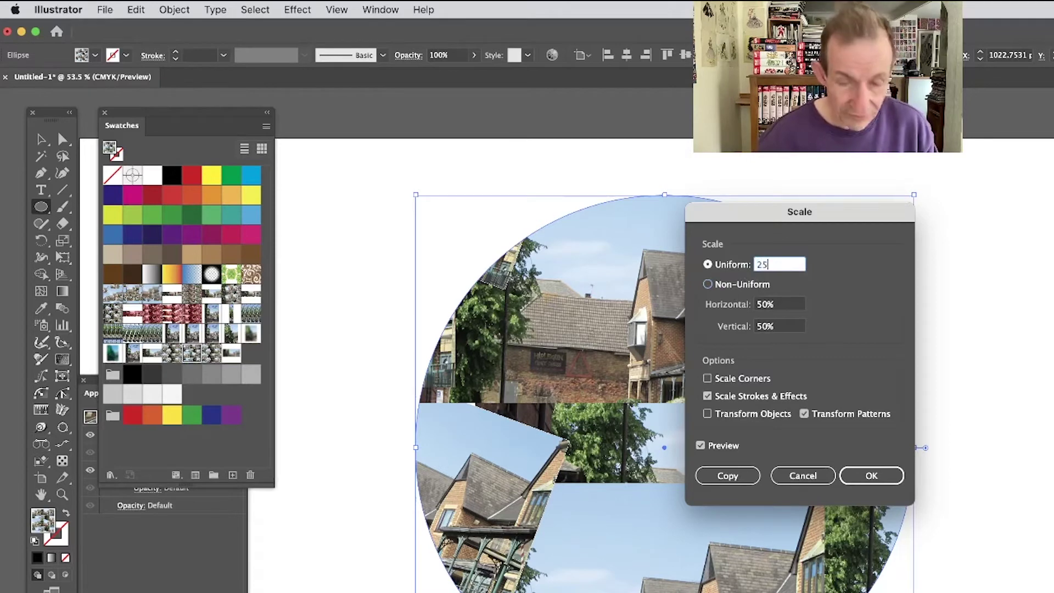
key("Tab")
left_click(871, 475)
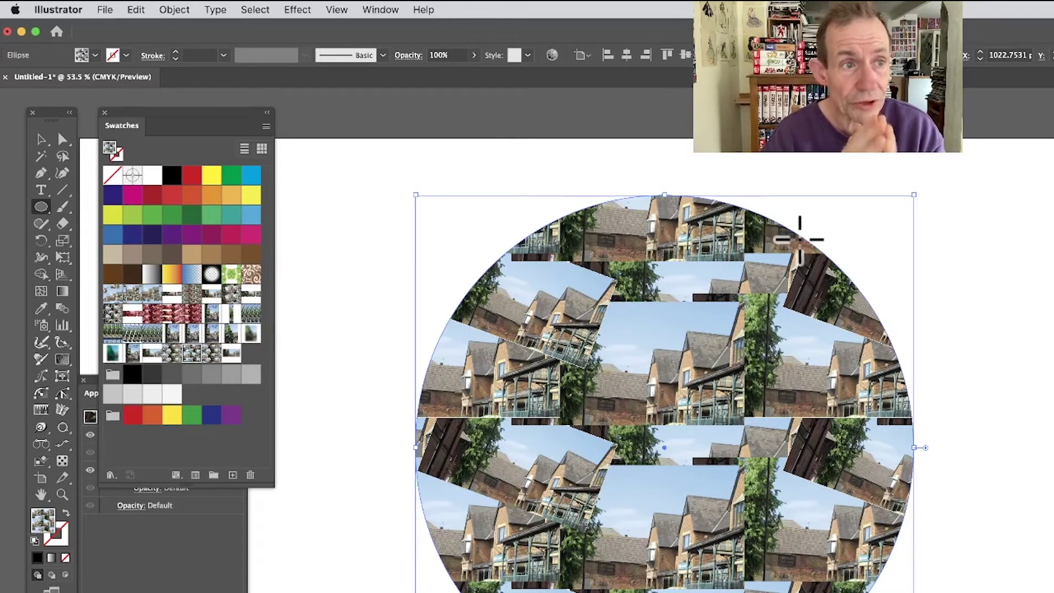
Step: Replace the circle's pattern fill with solid black
scroll(800, 239, "down", 1)
scroll(799, 239, "right", 2)
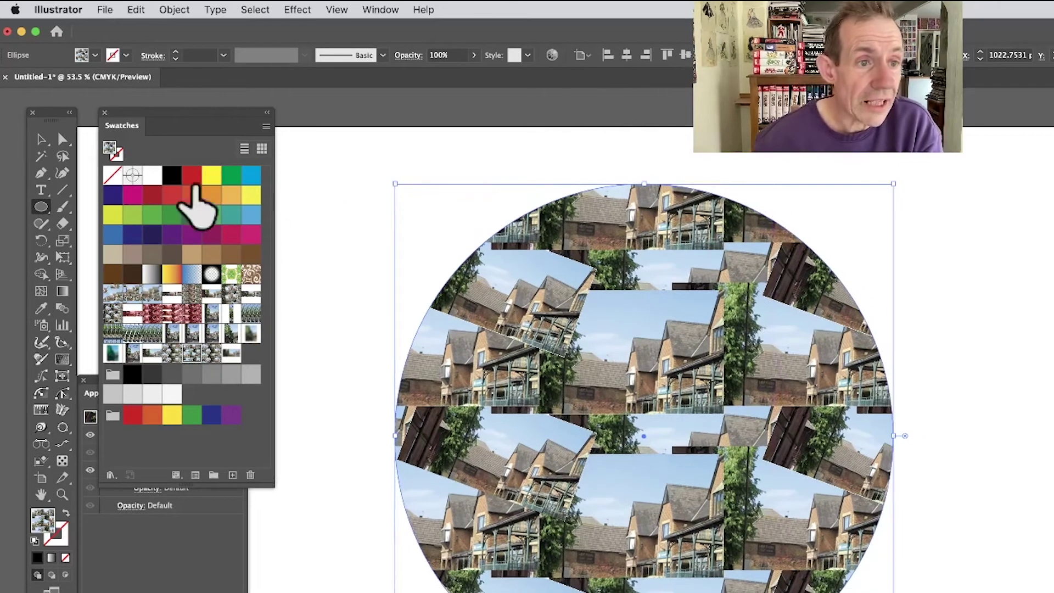
left_click(172, 175)
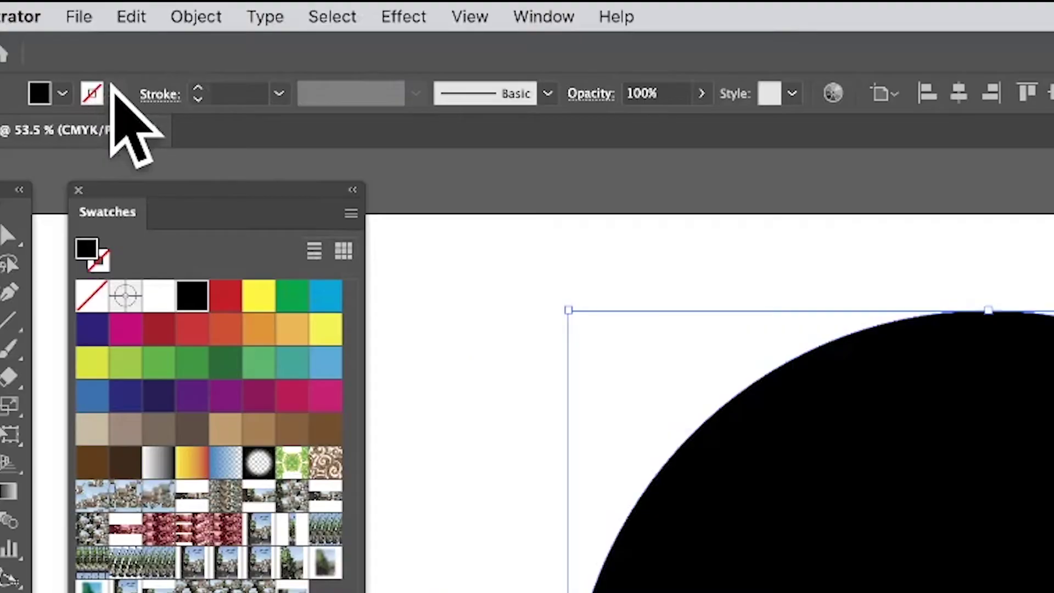
Step: Give the circle a photo-pattern stroke with a weight of 80 pt
left_click(95, 55)
left_click(46, 184)
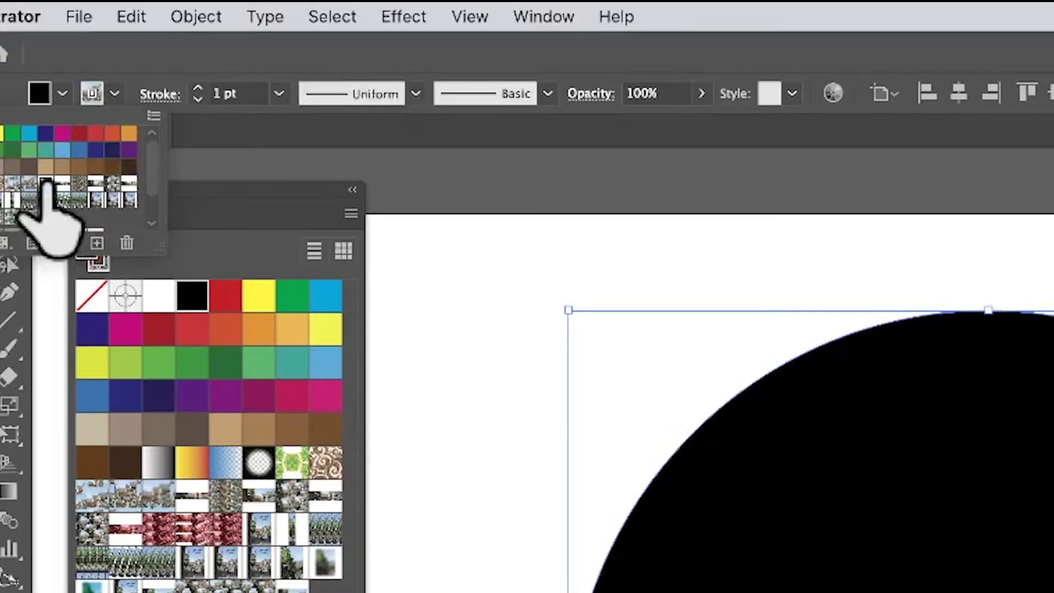
left_click(279, 93)
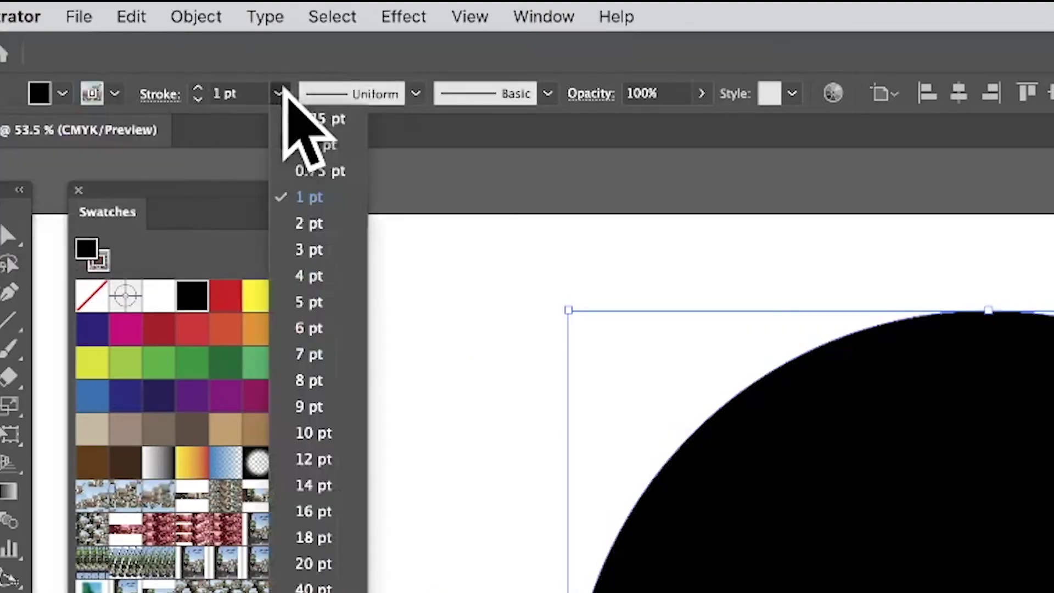
left_click(313, 592)
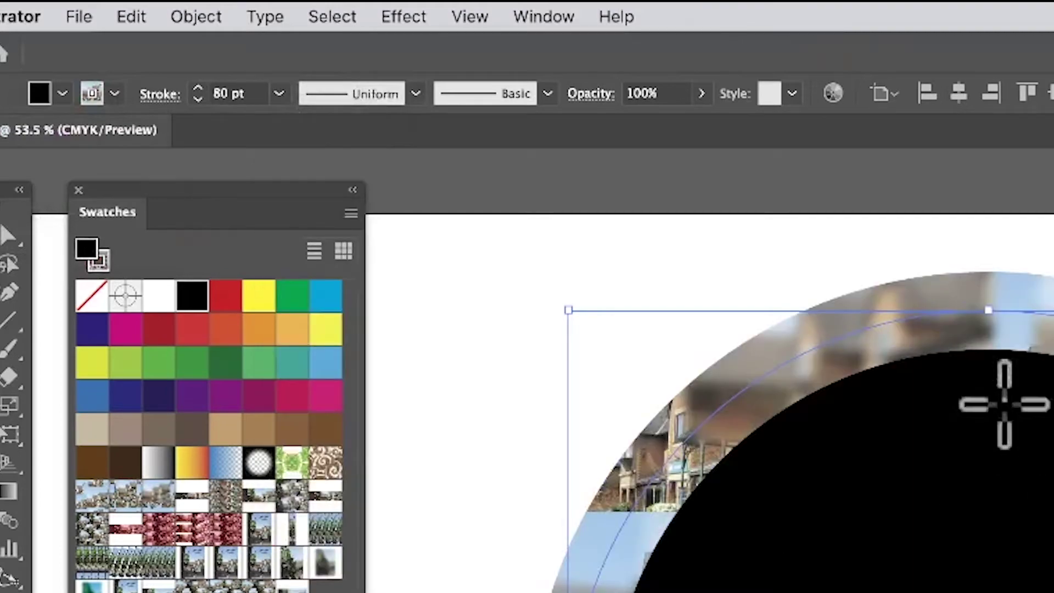
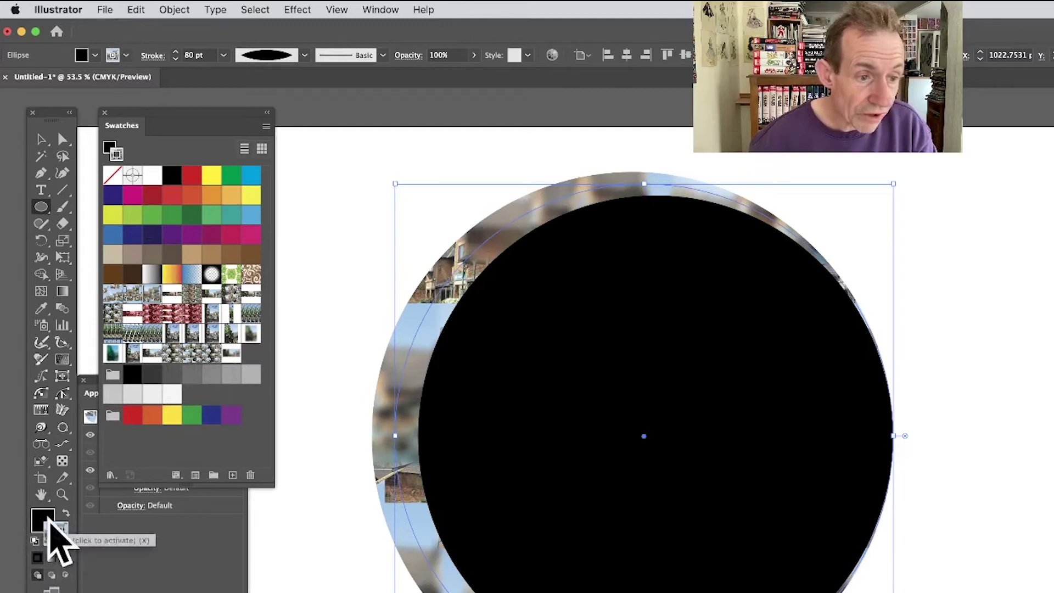
Step: Try several photo-pattern swatches on the circle's stroke, ending with the collage of small overlapping house photos
left_click(211, 353)
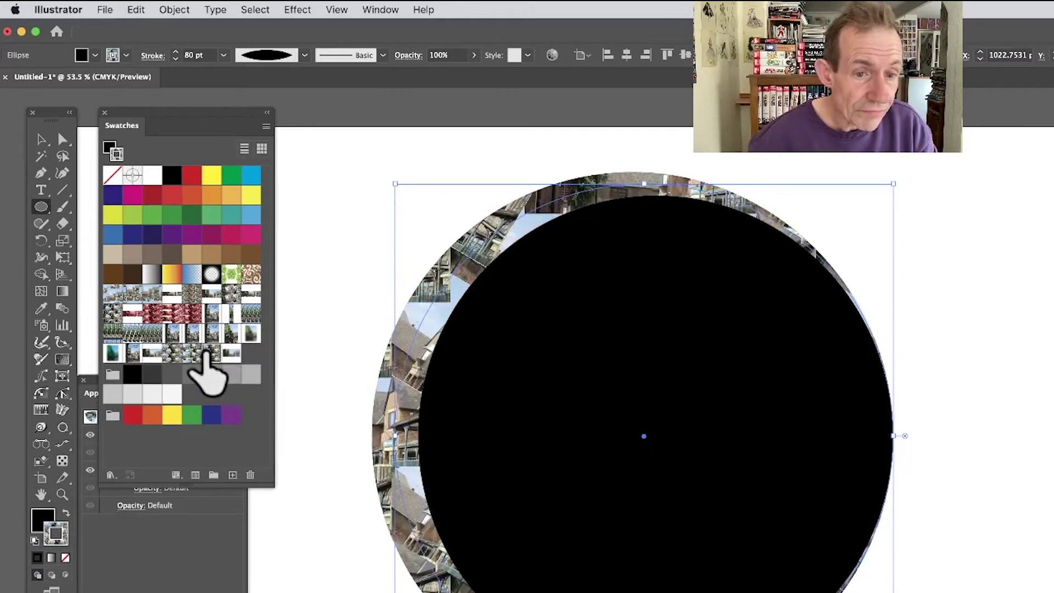
left_click(187, 353)
left_click(160, 353)
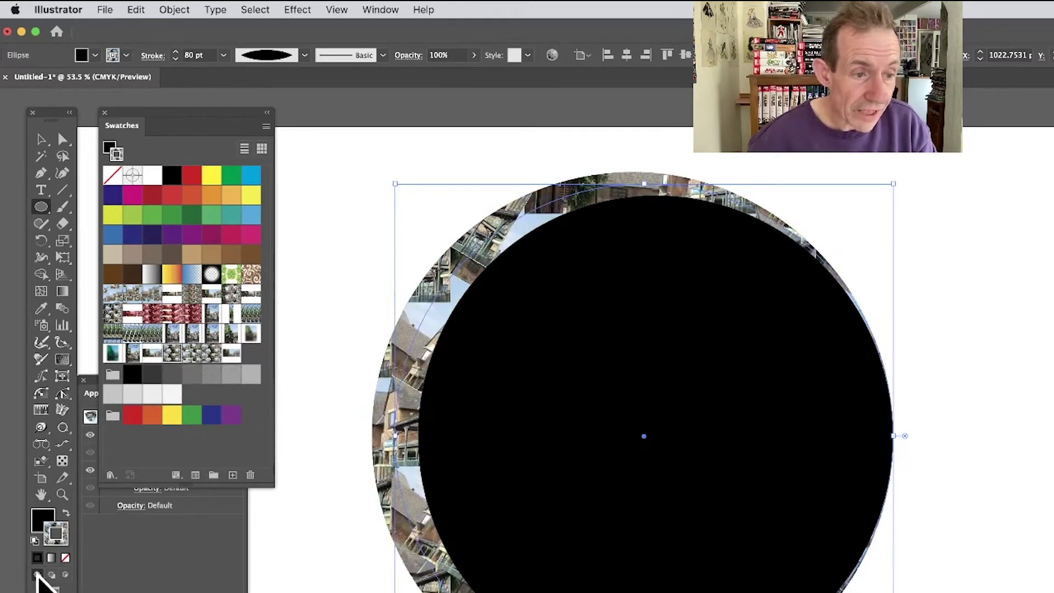
left_click(231, 332)
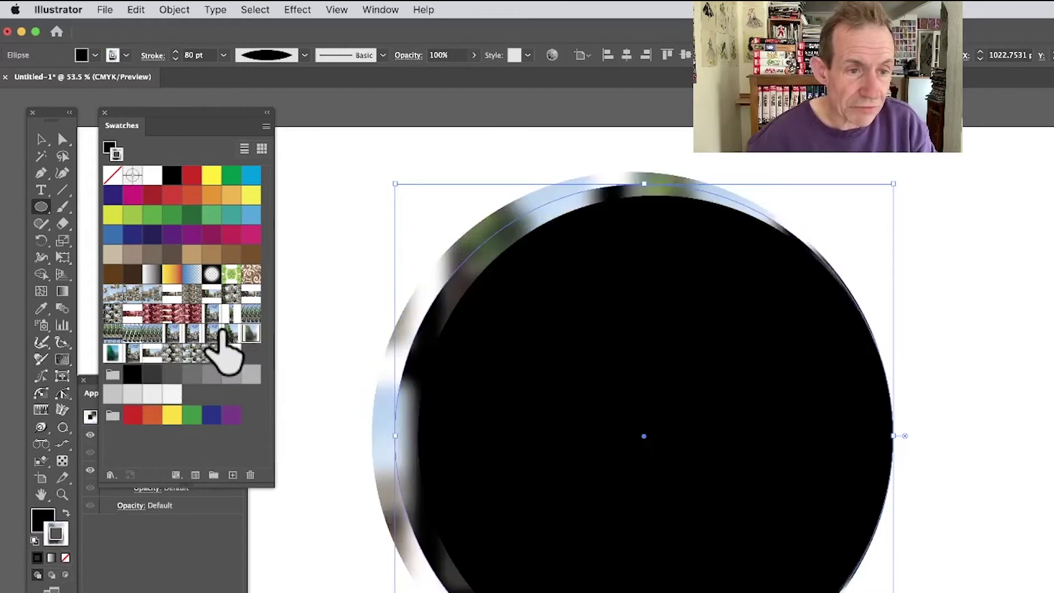
left_click(209, 332)
left_click(135, 353)
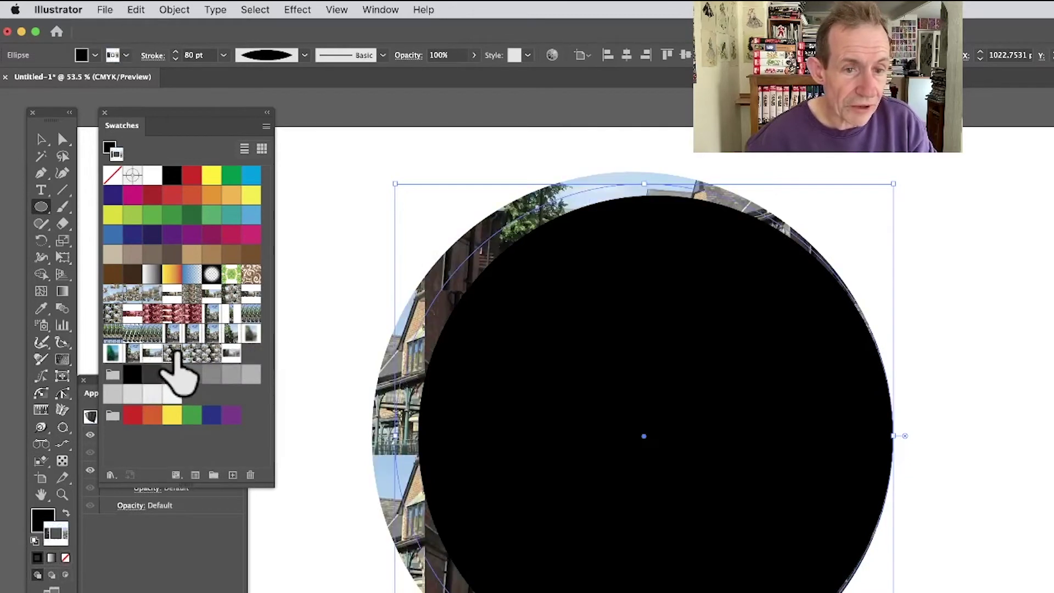
left_click(172, 353)
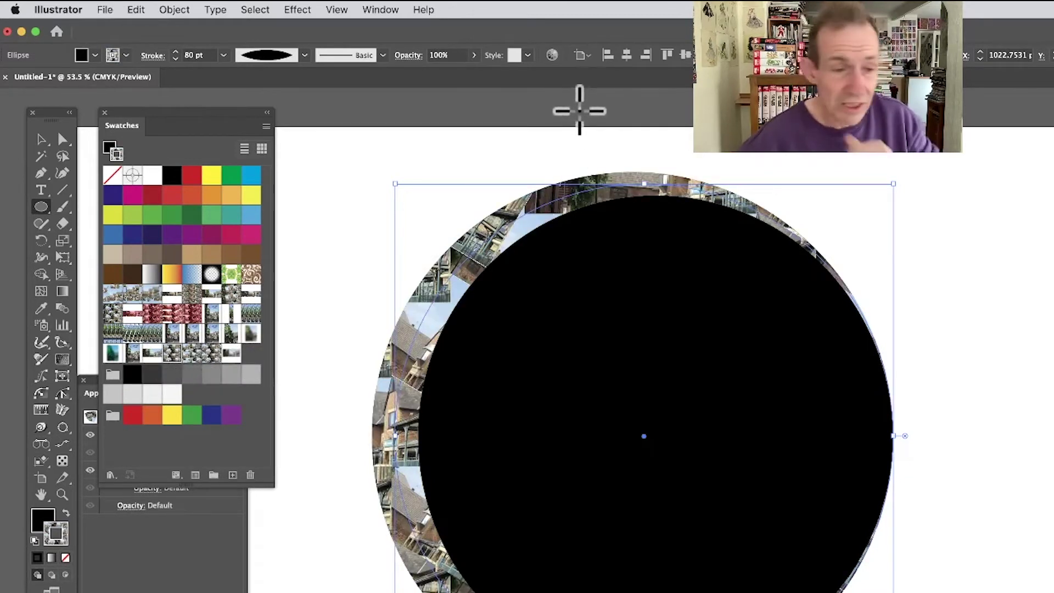
Step: Show the circle's appearance attributes and add a second stroke to it
key("shift+F6")
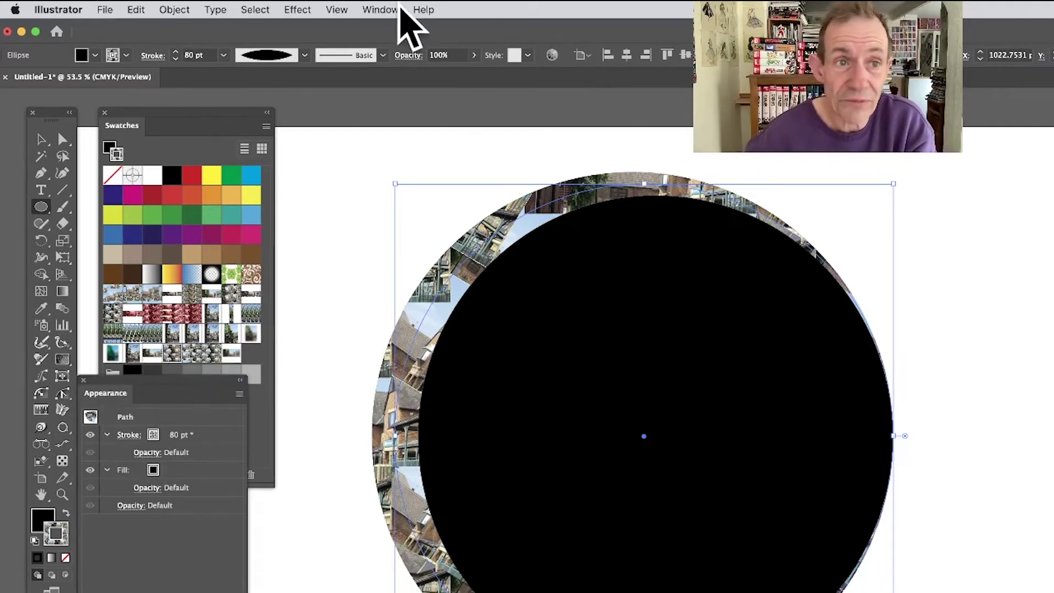
left_click(380, 9)
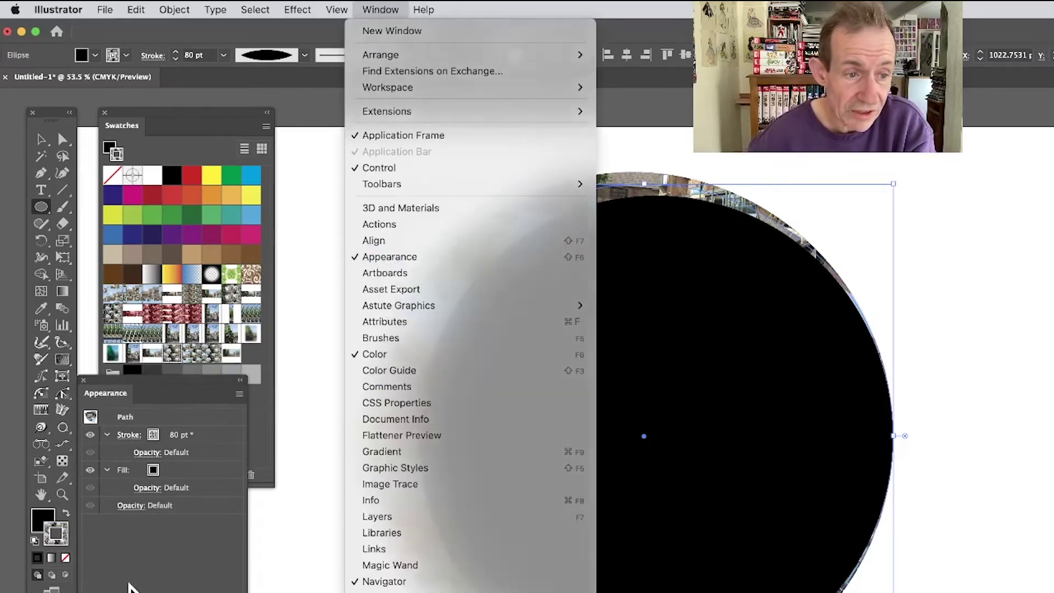
left_click(219, 397)
left_click(240, 393)
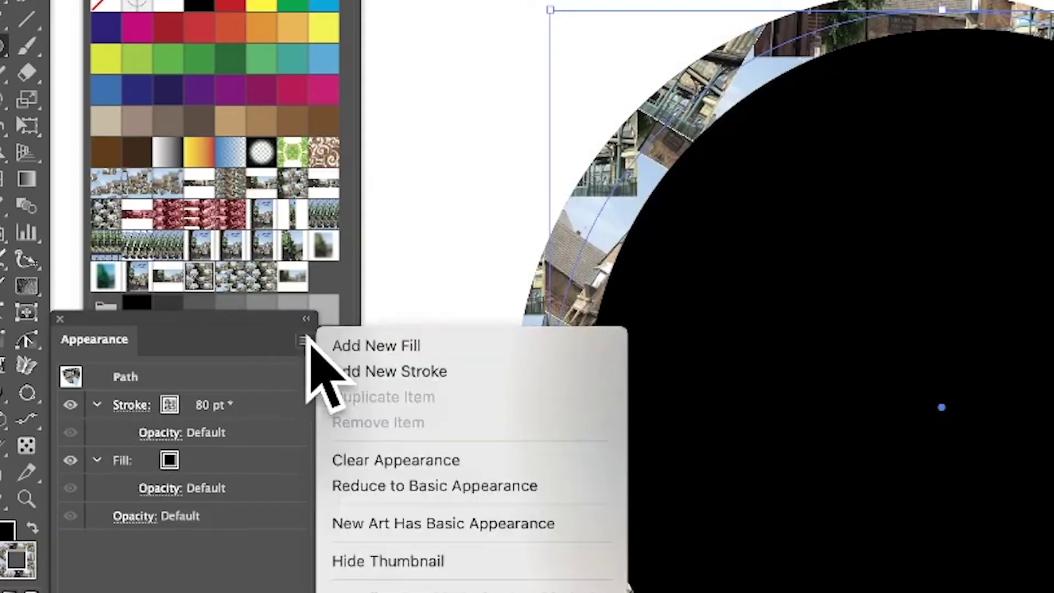
left_click(443, 461)
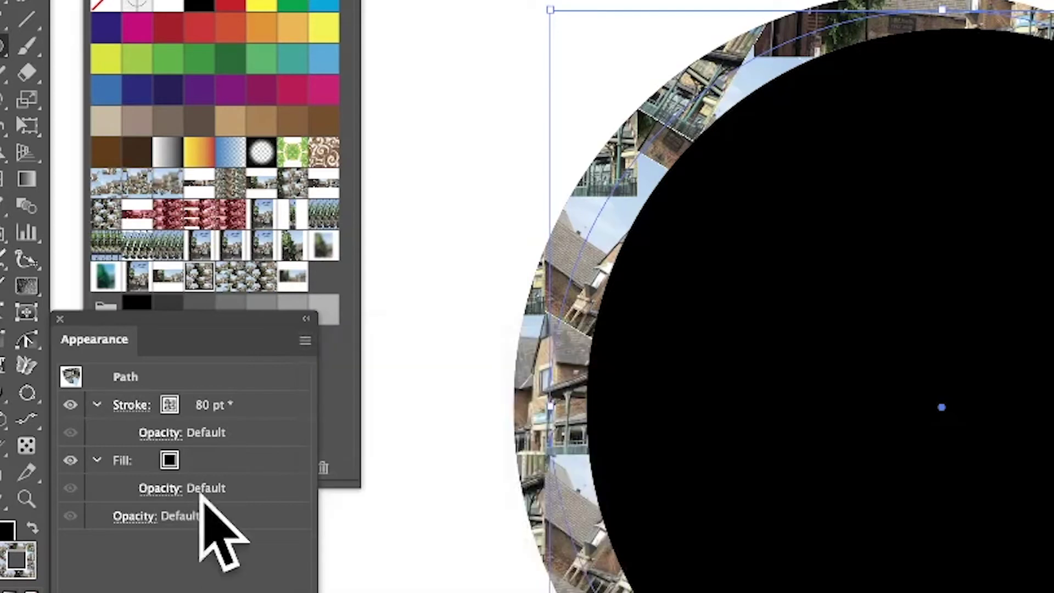
left_click(305, 341)
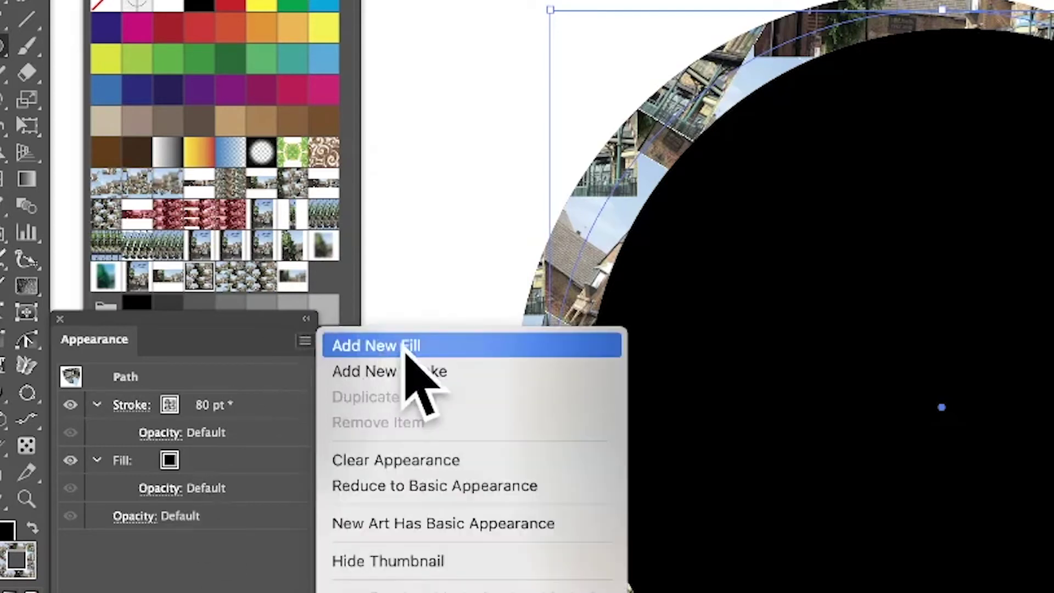
left_click(432, 372)
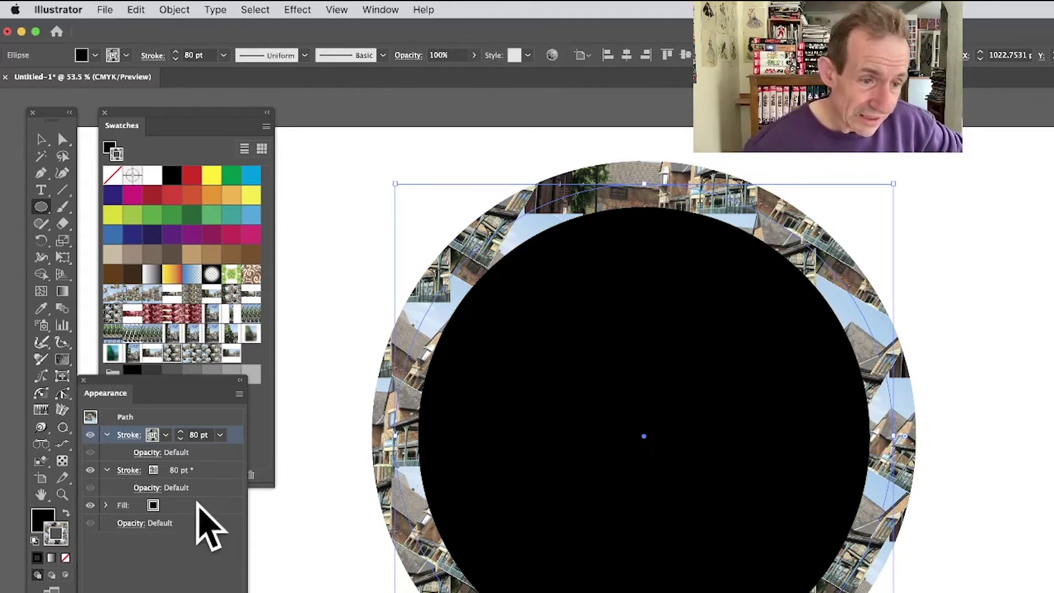
Step: Set the new uppermost stroke to 100 pt and apply a red-tinted photo-pattern swatch to it
left_click(240, 394)
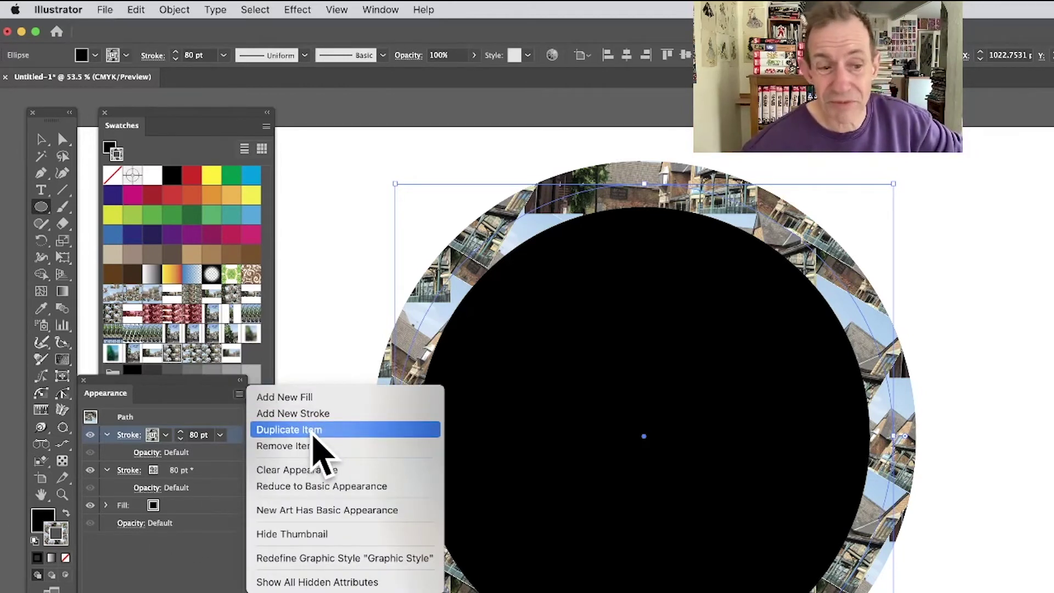
key("Escape")
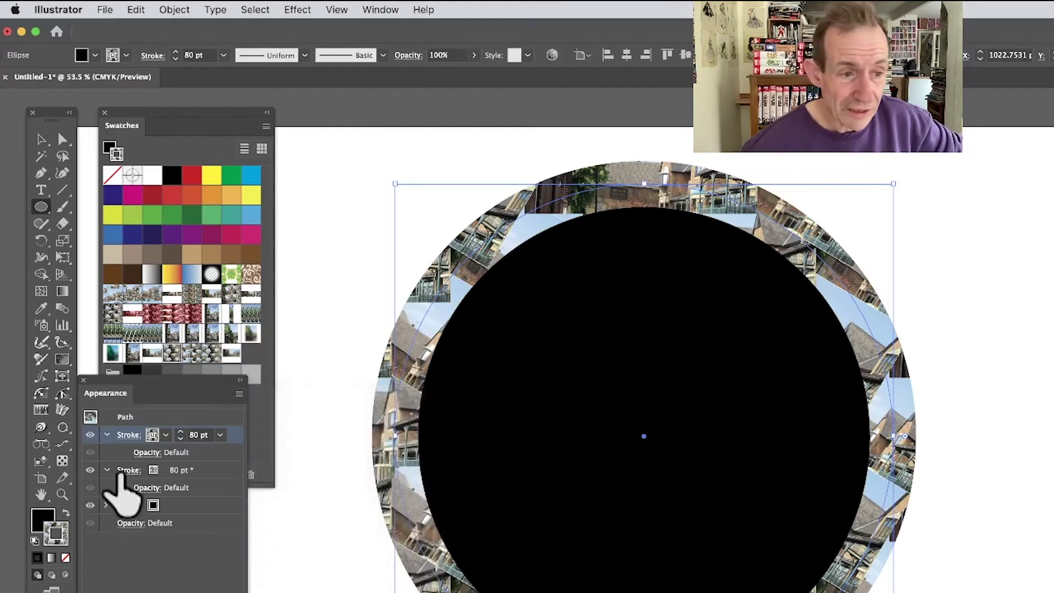
left_click(220, 435)
type("100")
key("Return")
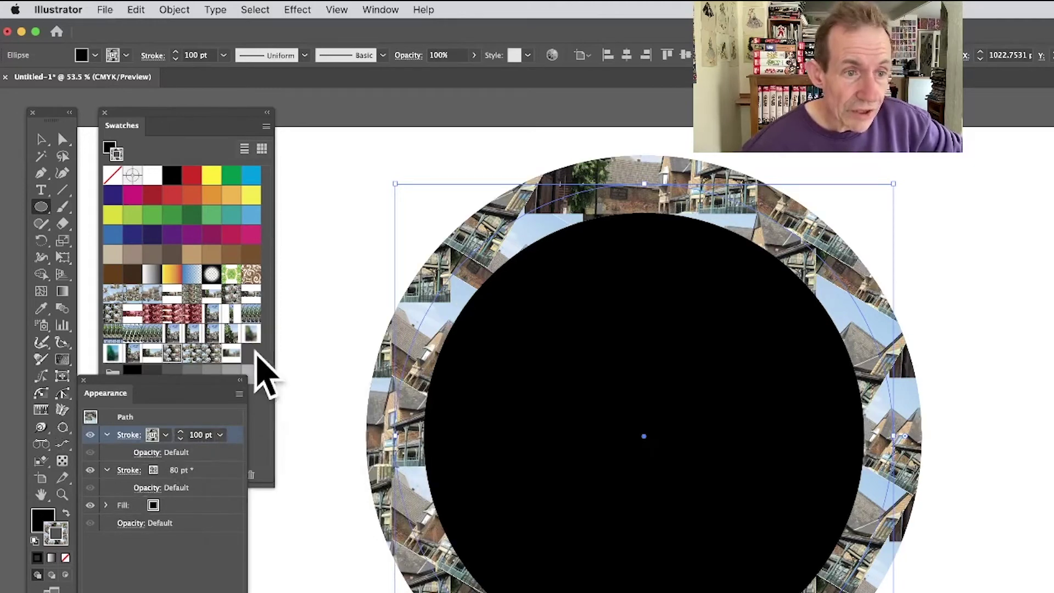
left_click(154, 314)
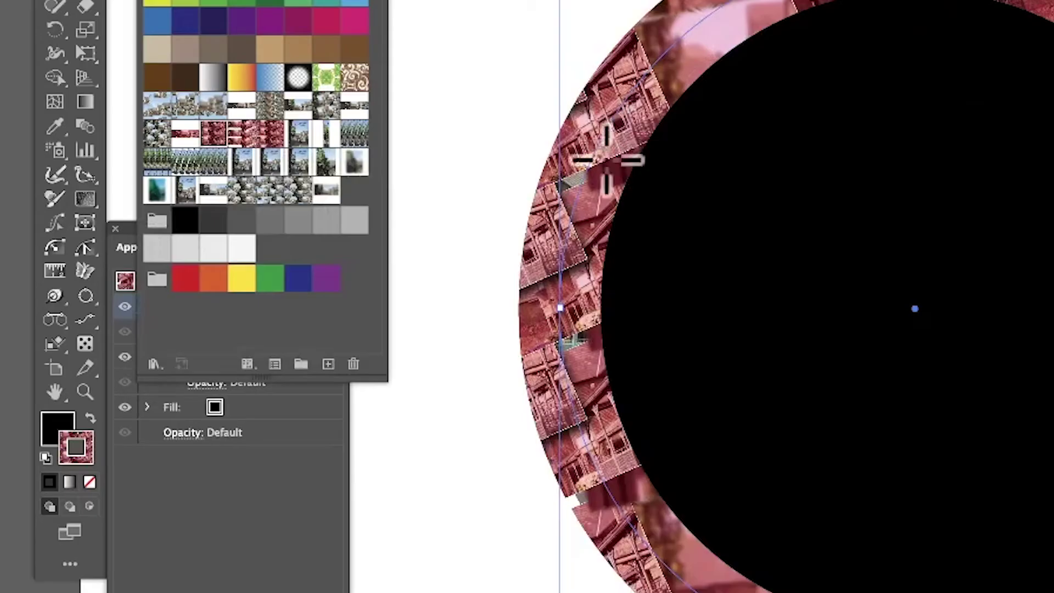
Step: Move the 80 pt house-photo stroke above the 100 pt red stroke in the circle's appearance stack
left_click(226, 524)
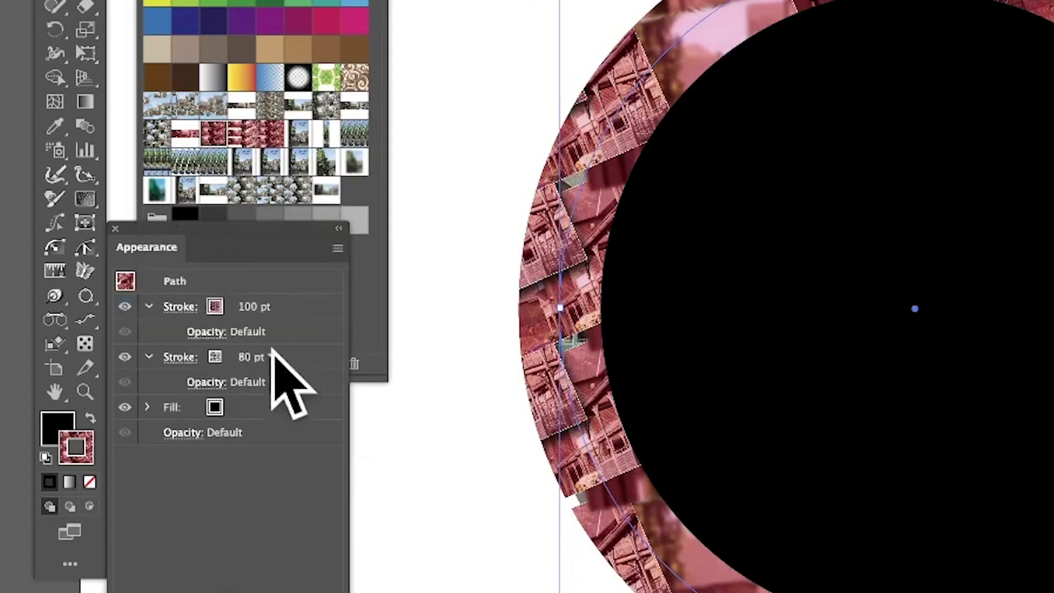
left_click(304, 355)
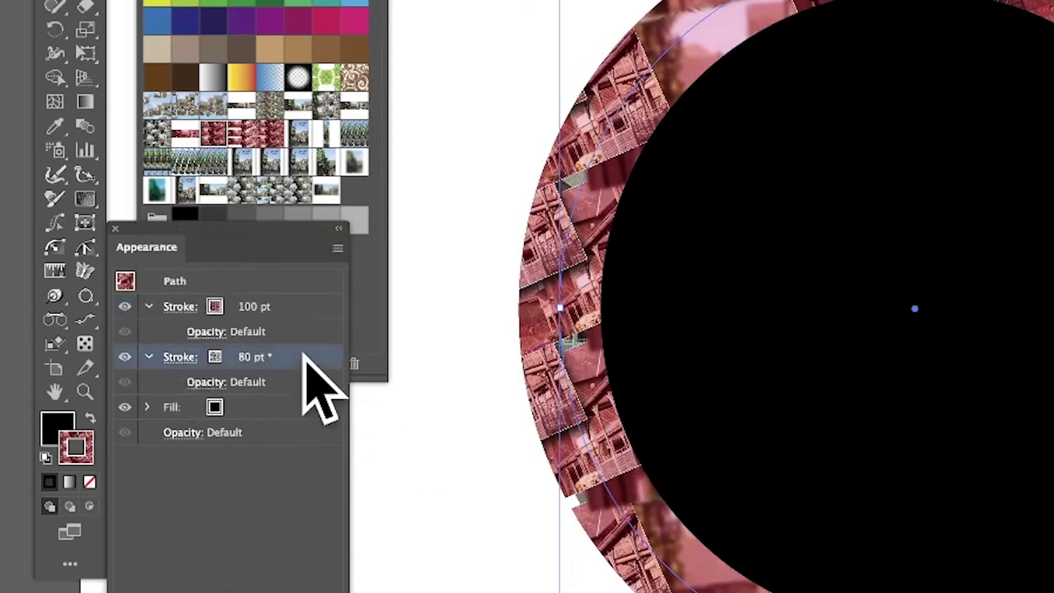
left_click_drag(303, 356, 299, 290)
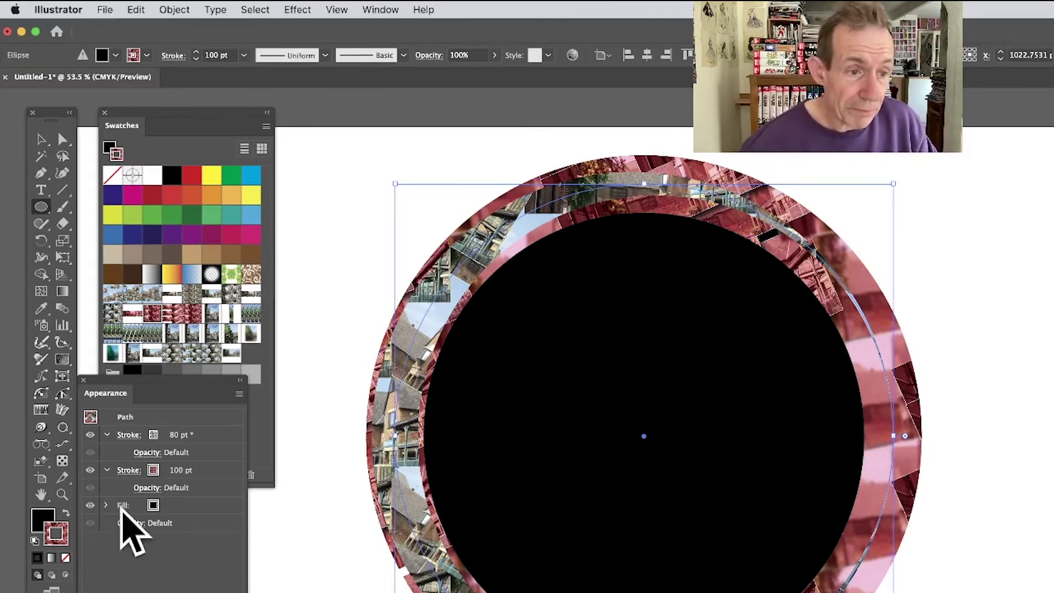
left_click(41, 139)
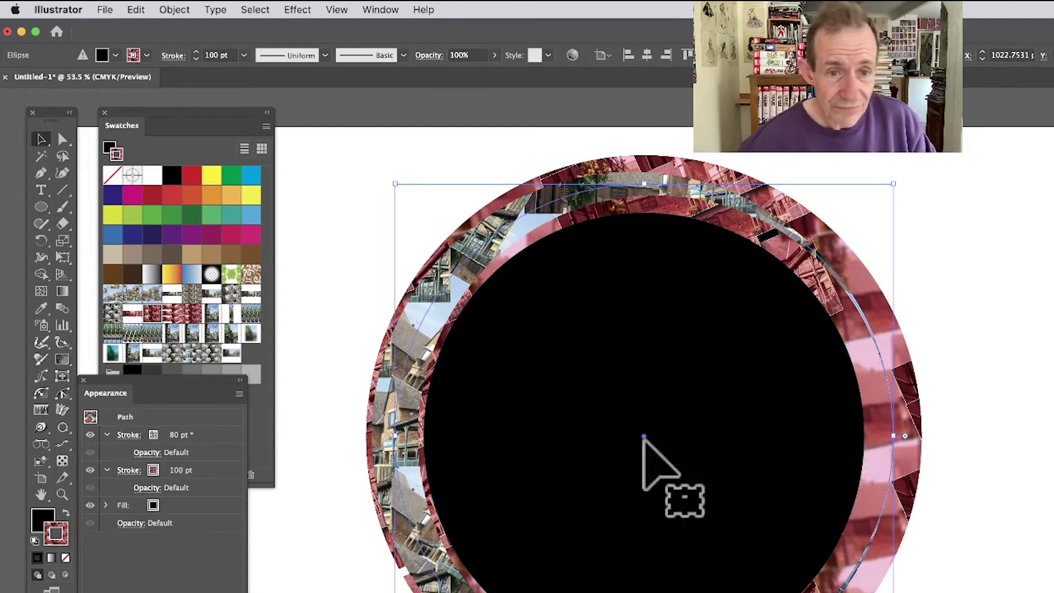
Step: Delete the circle and paint a long diagonal path with the 15 pt Round brush, using the red photo-pattern stroke
key("Delete")
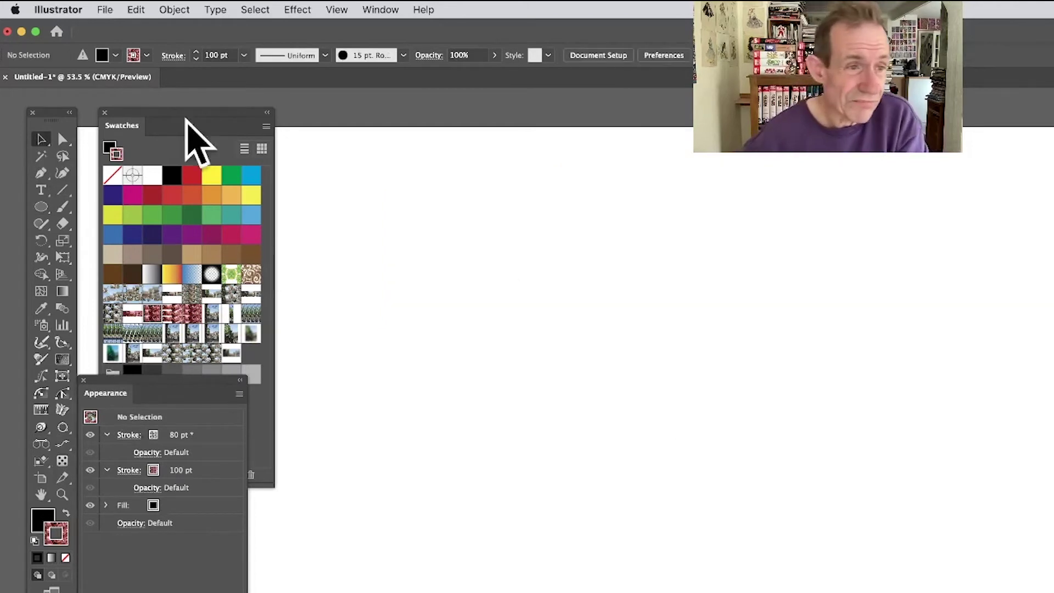
left_click(62, 207)
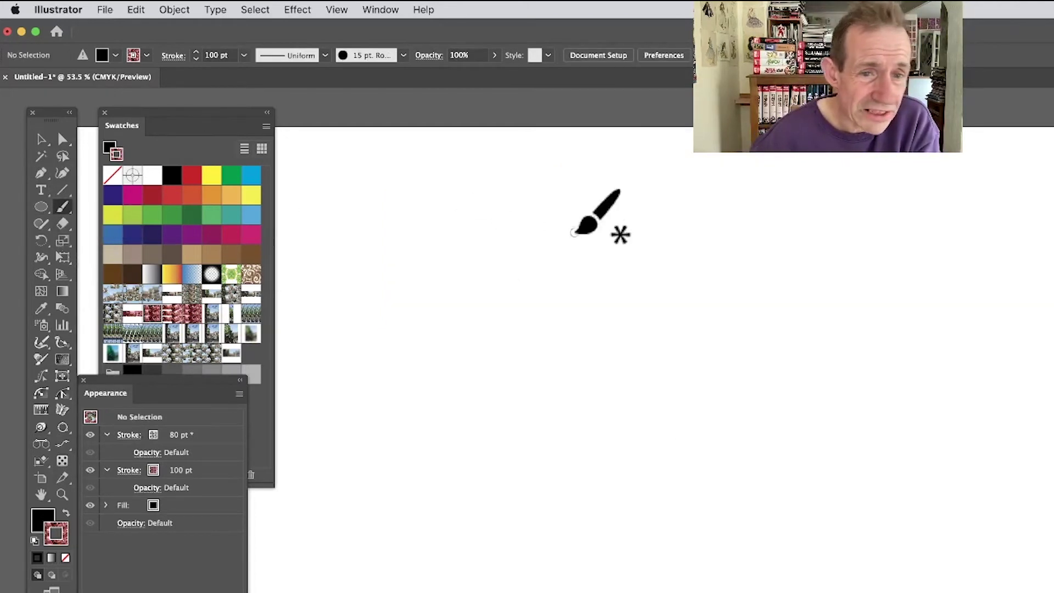
left_click_drag(413, 206, 884, 592)
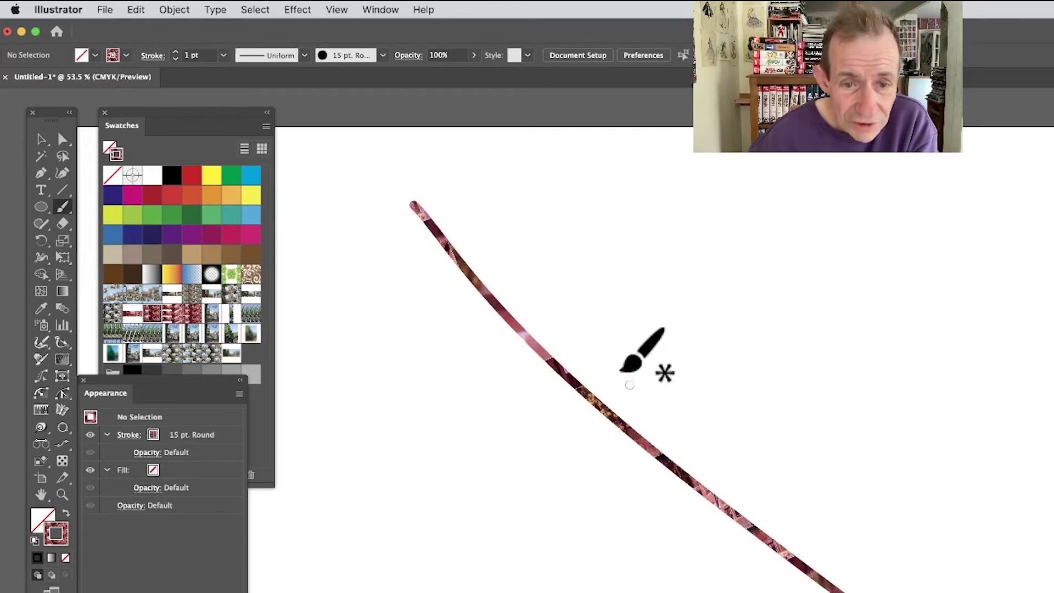
Step: Move the brushed path up and to the left and replace its red stroke pattern with the repeating tree-and-street photo swatch
left_click(39, 139)
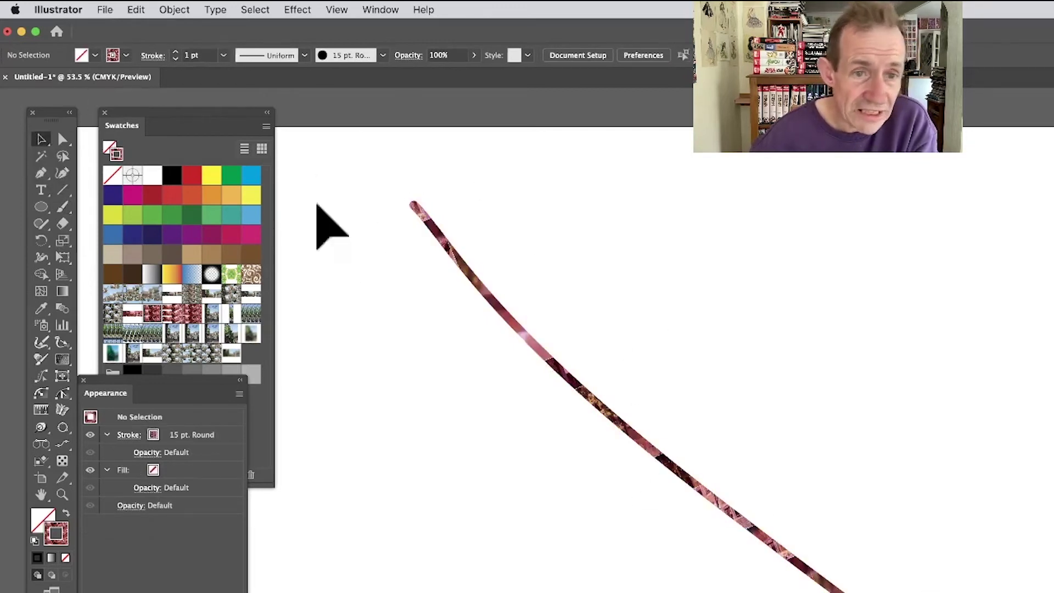
mouse_move(523, 331)
left_mouse_down()
mouse_move(504, 325)
mouse_move(572, 353)
mouse_move(524, 329)
left_mouse_up()
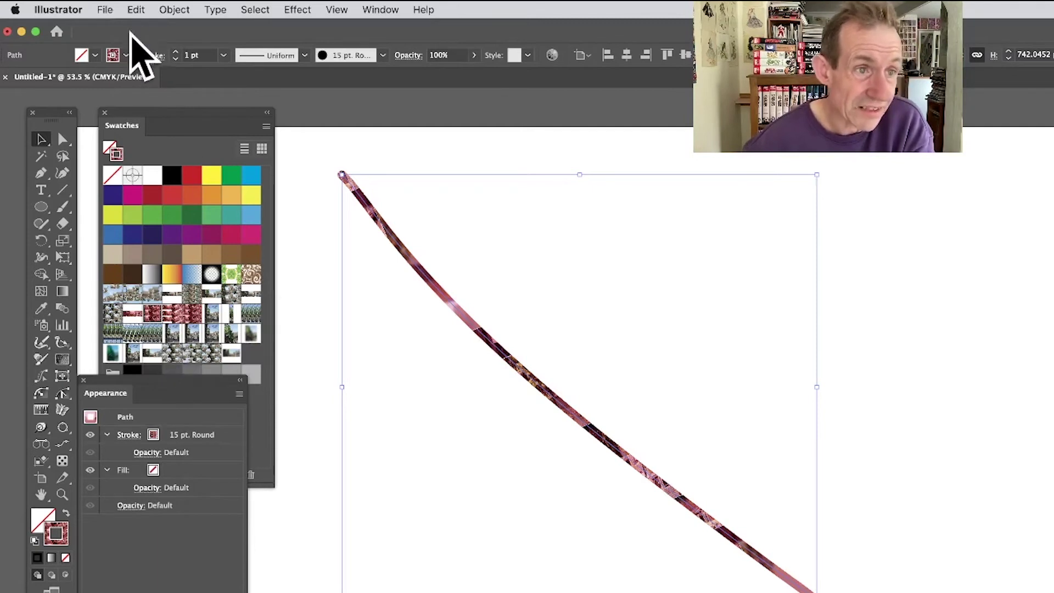
left_click(125, 55)
left_click(85, 118)
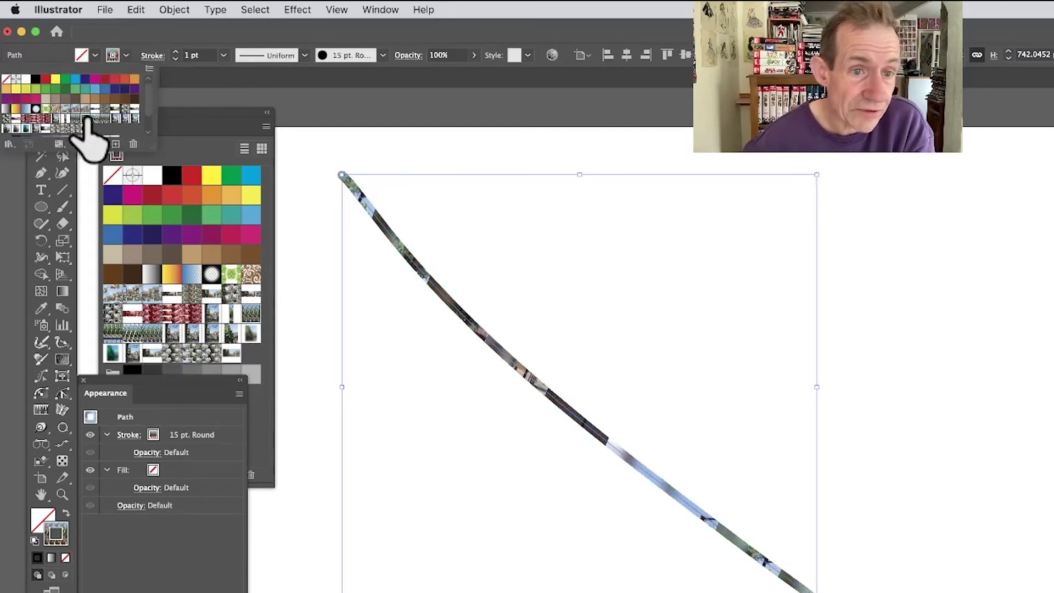
left_click(305, 55)
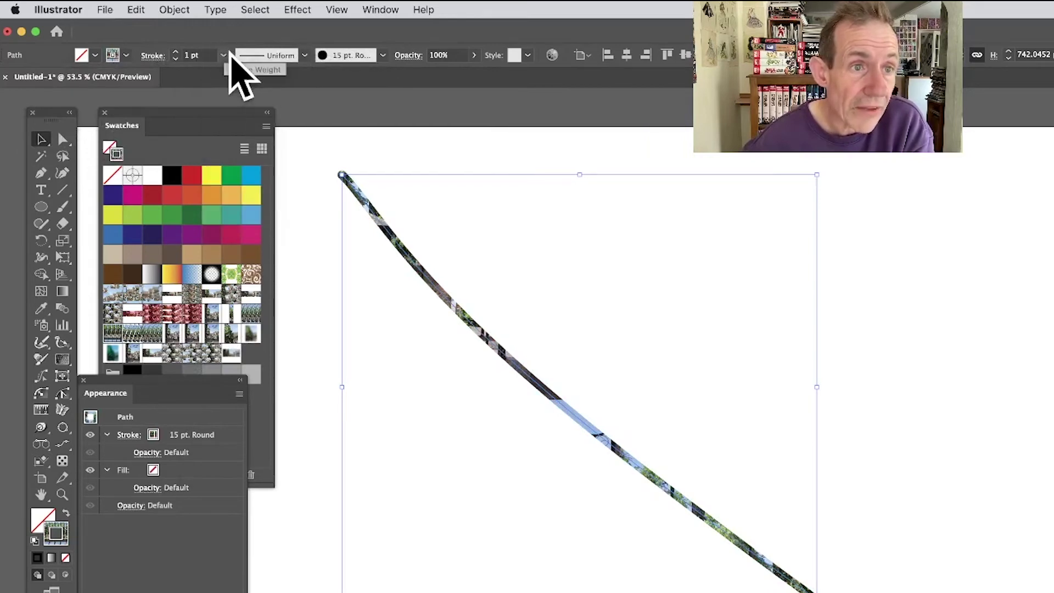
Step: Try a 100 pt weight on the brushed path, settle on 20 pt, and try other photo-pattern swatches including the house collage
left_click(223, 55)
left_click(236, 392)
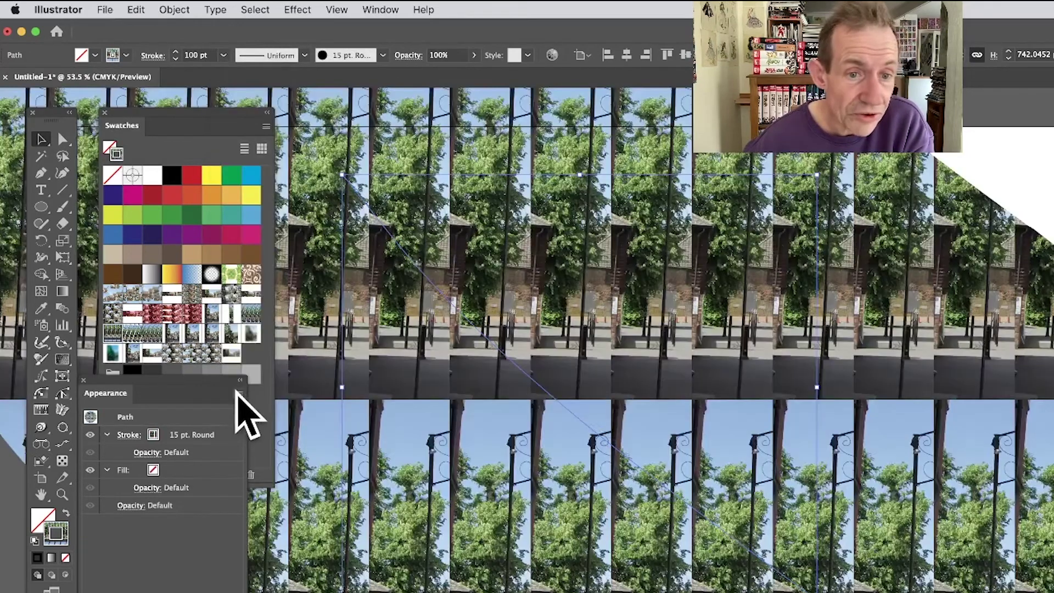
left_click(224, 55)
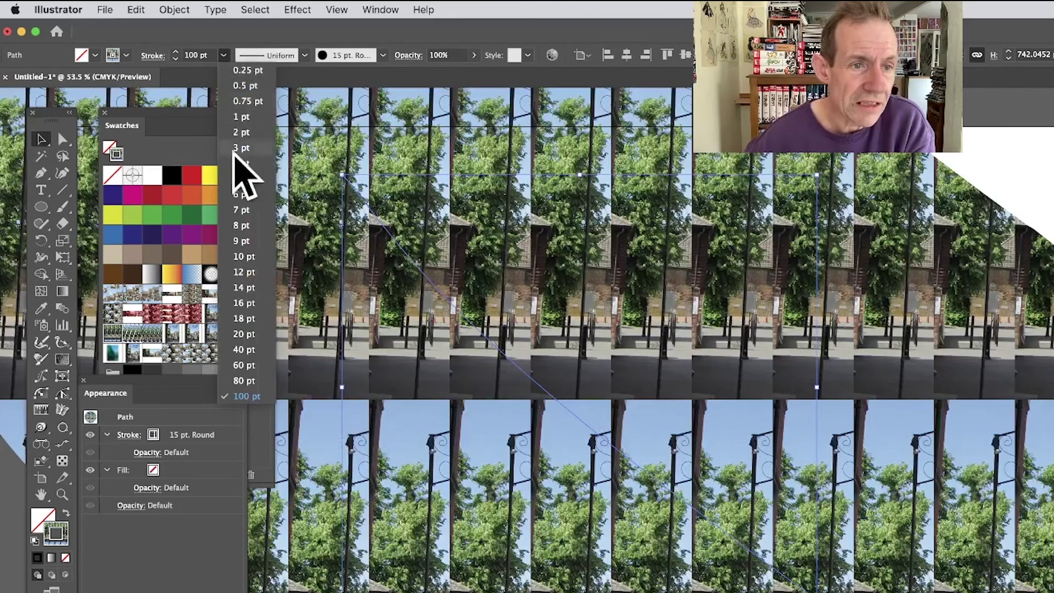
left_click(248, 333)
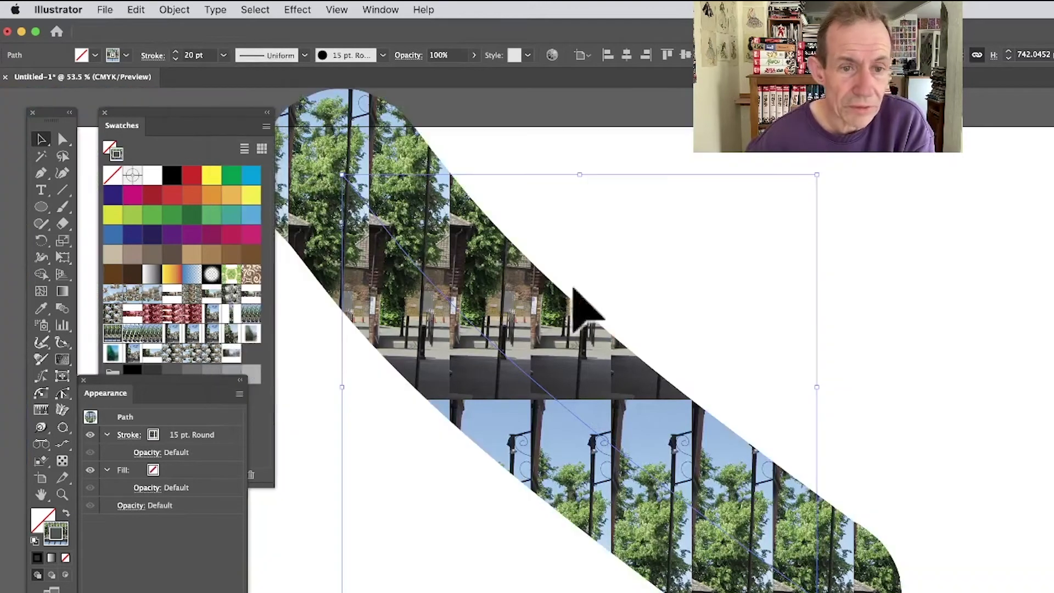
left_click(195, 353)
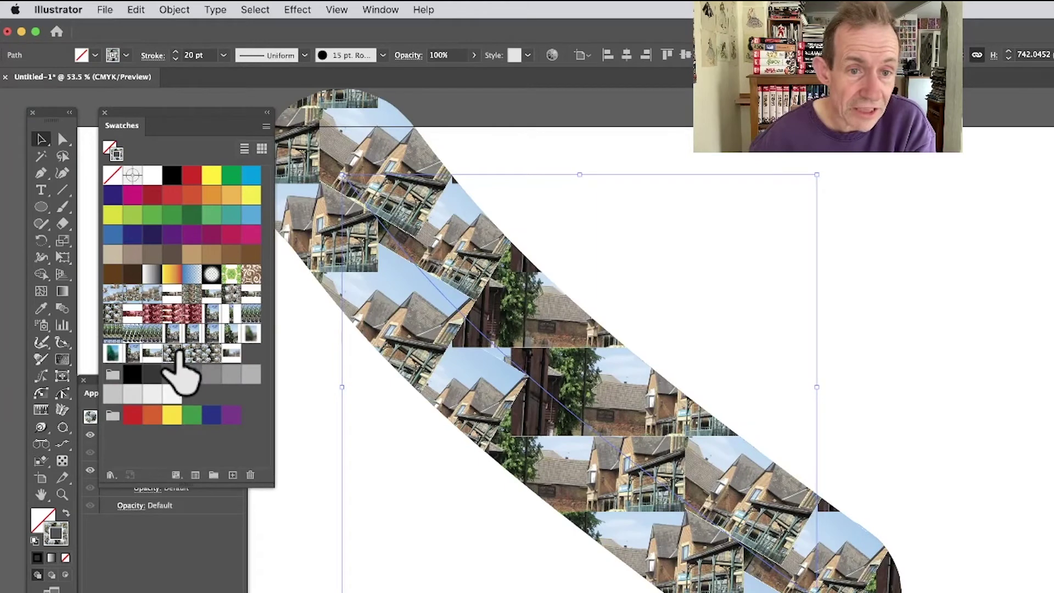
left_click(232, 333)
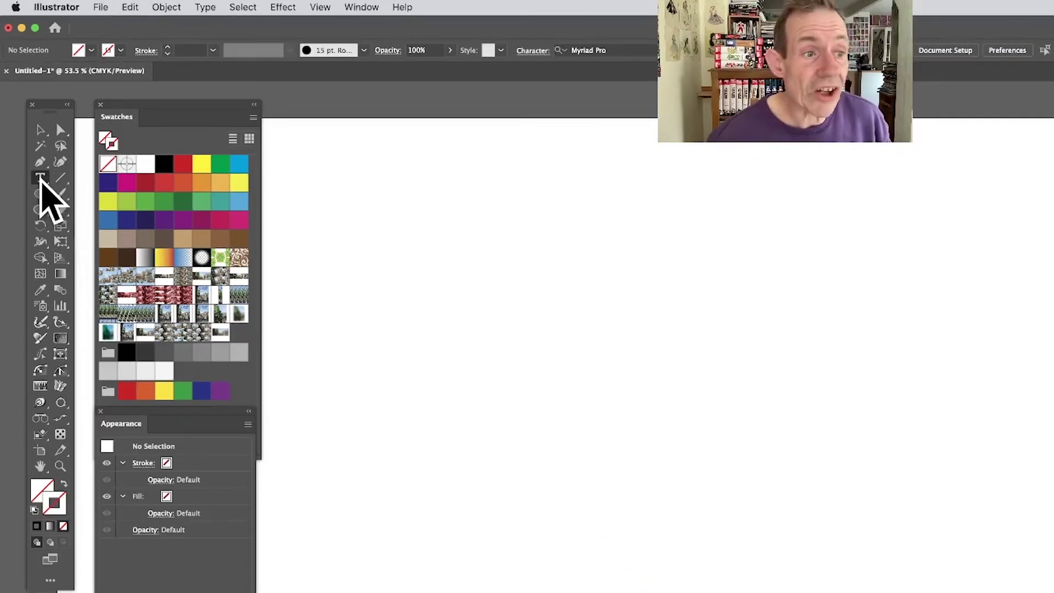
Step: Add point type reading "type" to the empty artboard
left_click_drag(42, 178, 117, 177)
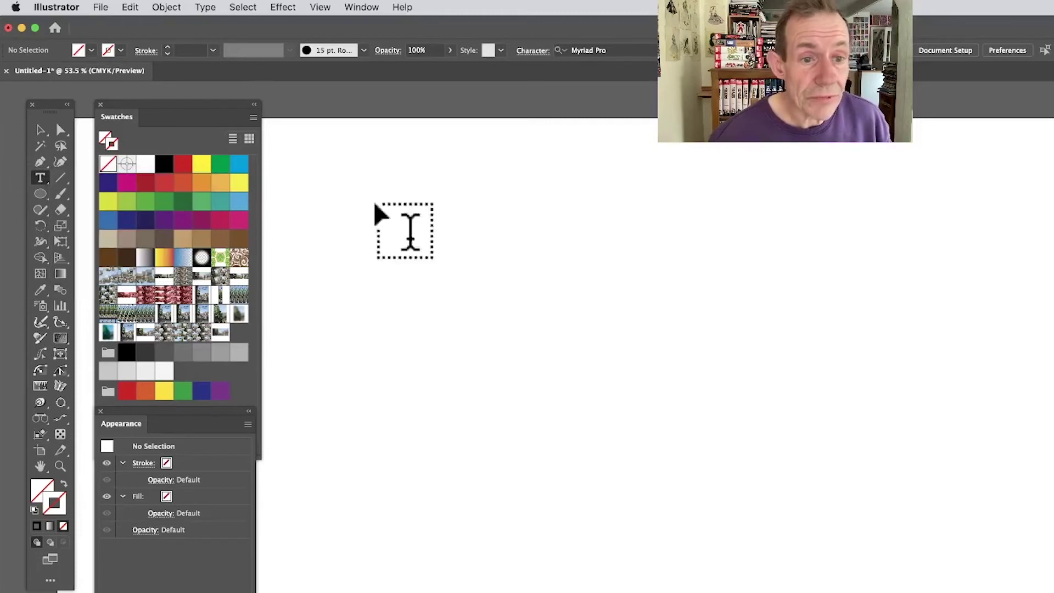
left_click(476, 403)
type("type")
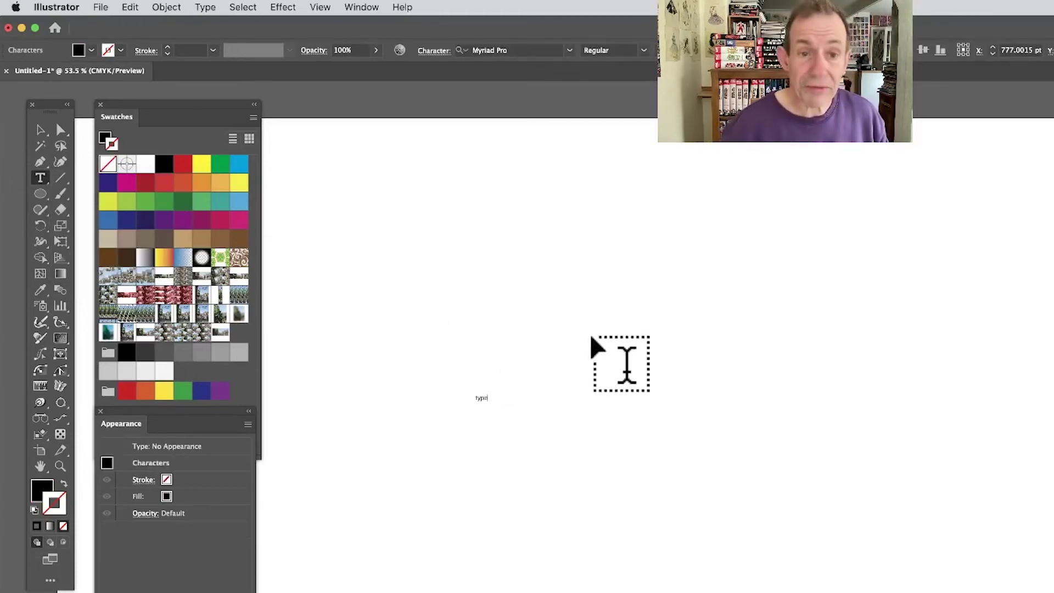
Step: Enlarge the word "type" to span most of the visible artboard and fill it with the tree-and-street photo pattern
left_click(40, 130)
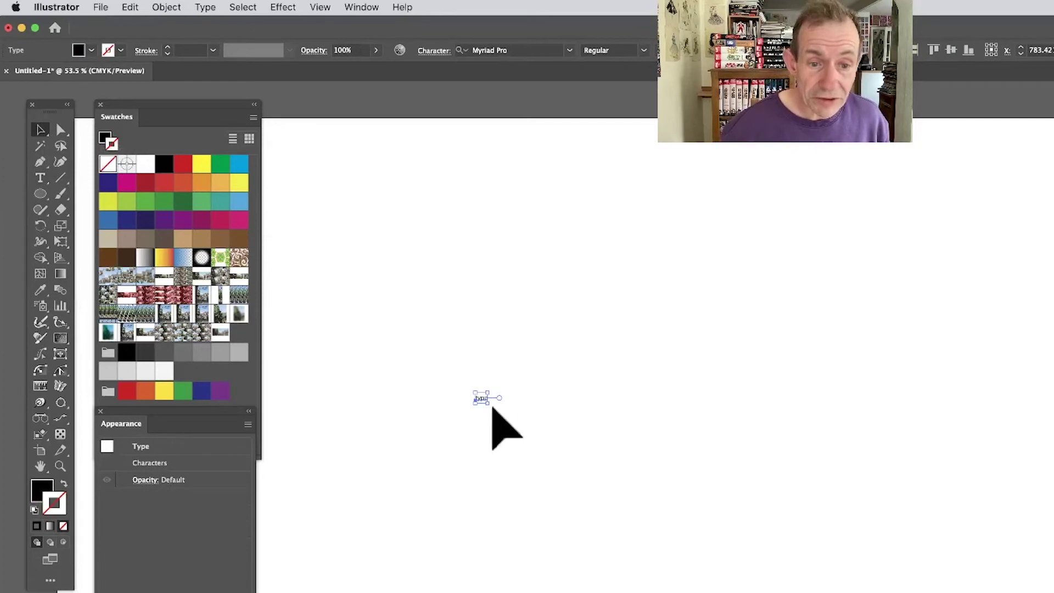
left_click_drag(488, 404, 848, 546)
left_click_drag(819, 486, 730, 305)
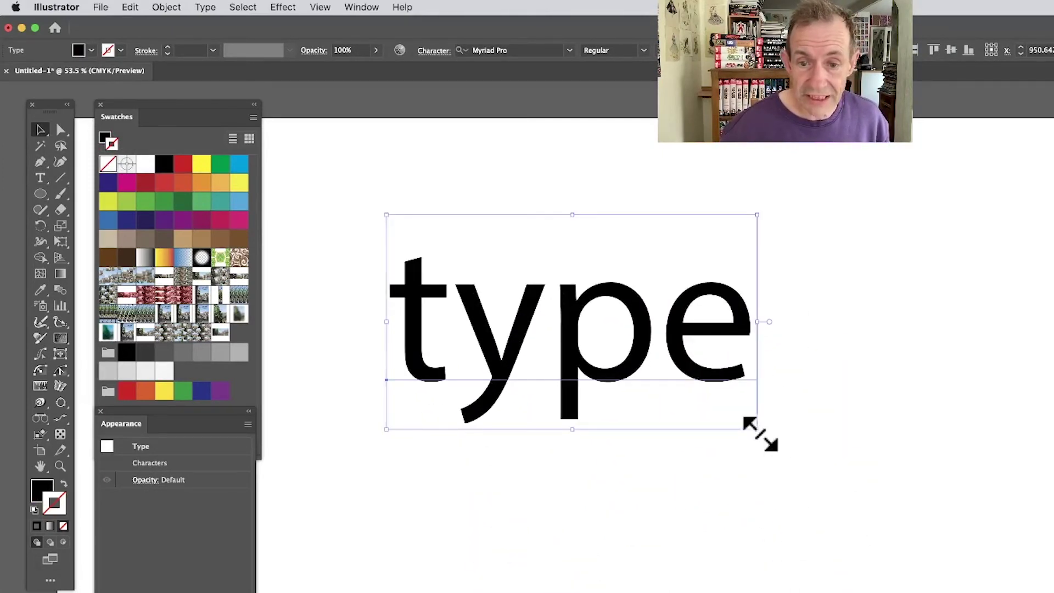
left_click_drag(761, 434, 958, 546)
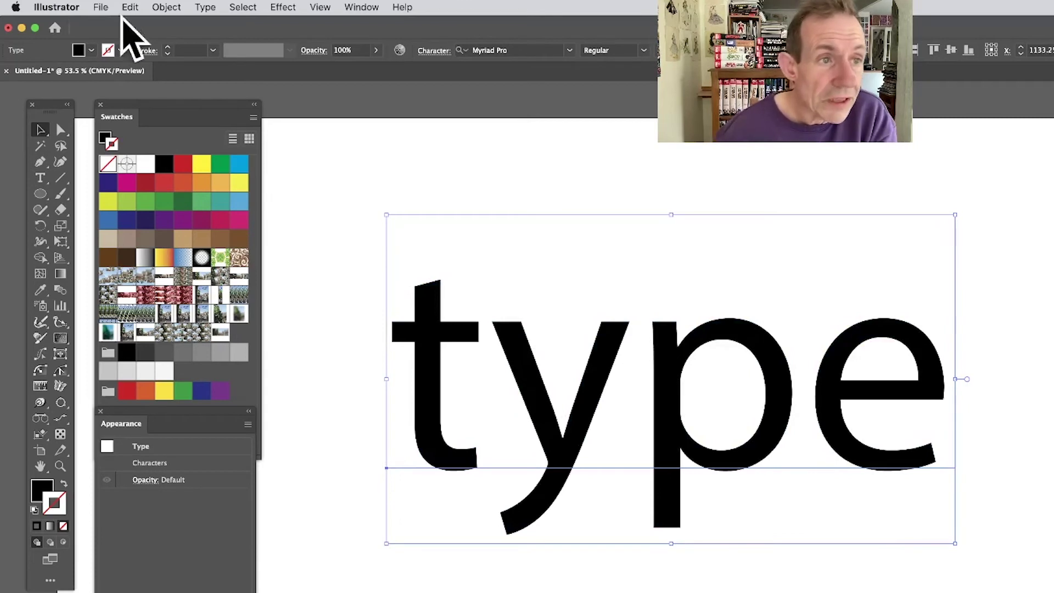
left_click(92, 51)
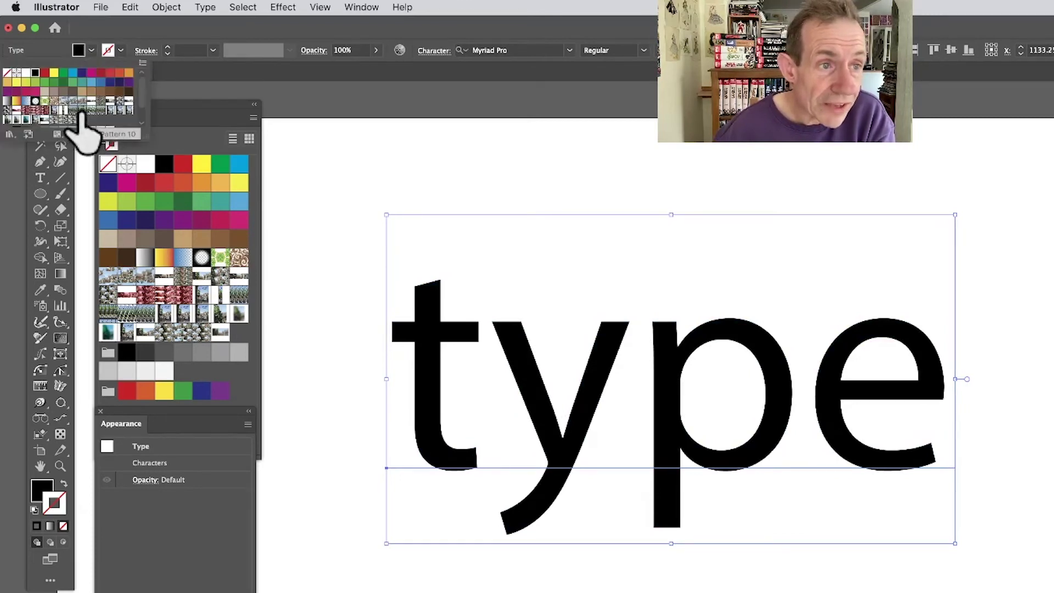
left_click(96, 114)
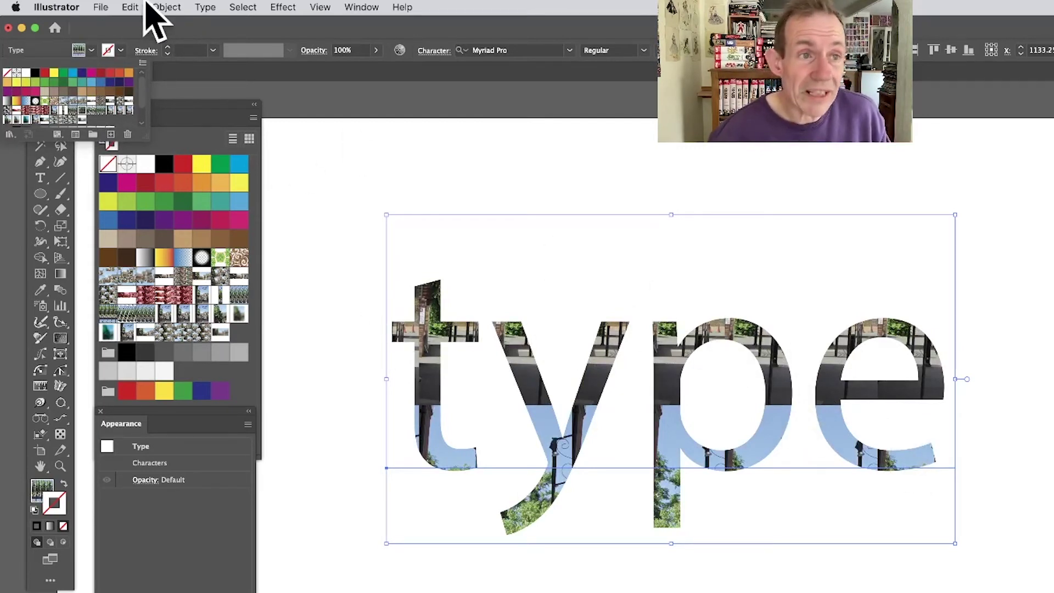
Step: Start a Scale transformation on the text with Transform Objects off and Transform Patterns on, so only the pattern scales
left_click(164, 6)
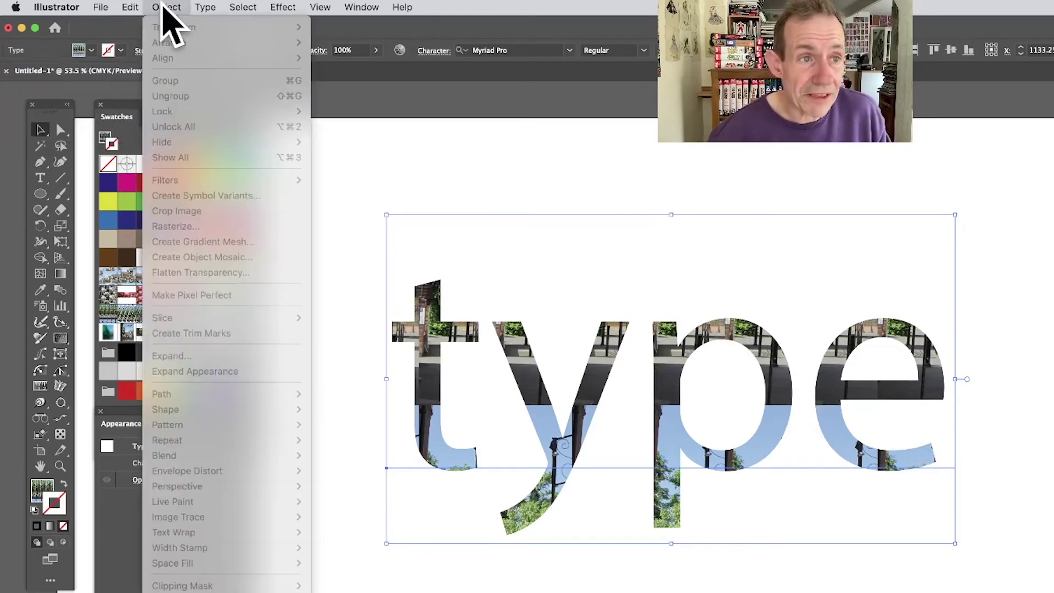
left_click(565, 482)
left_click(588, 571)
left_click(568, 467)
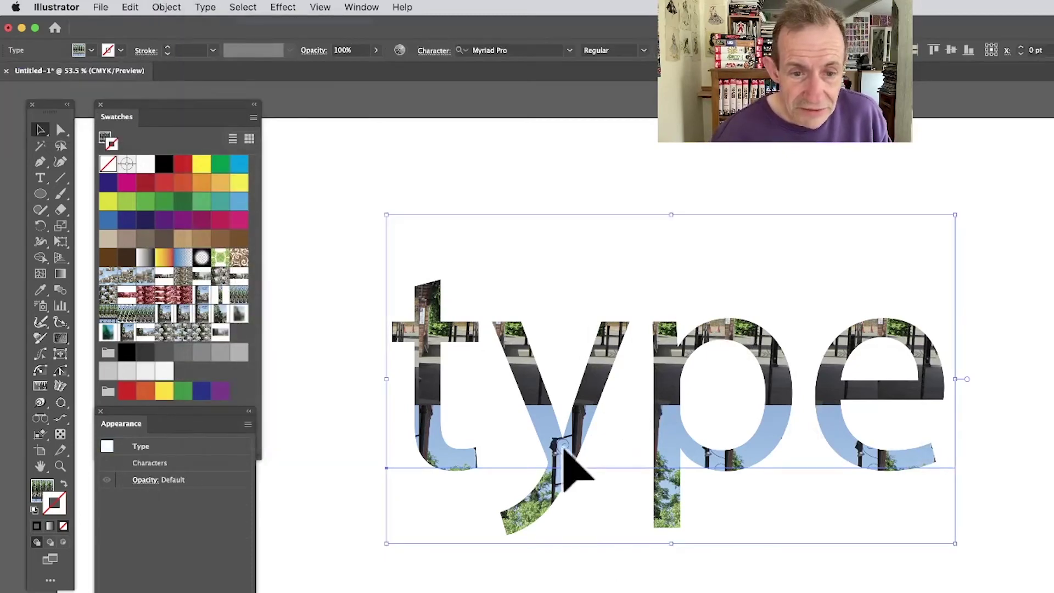
left_click(168, 7)
mouse_move(176, 27)
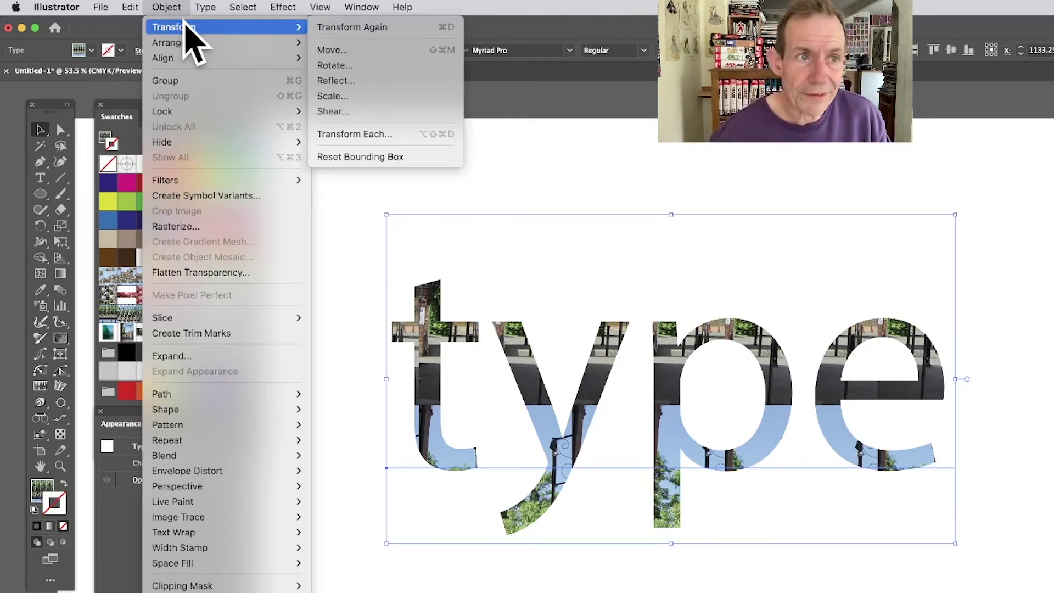
left_click(367, 97)
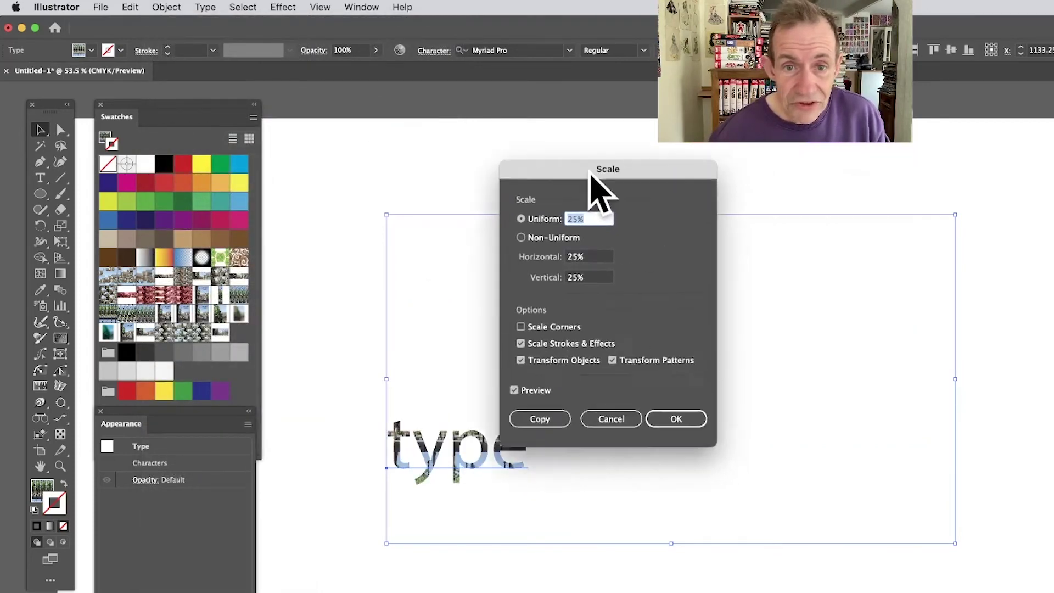
left_click_drag(590, 174, 544, 169)
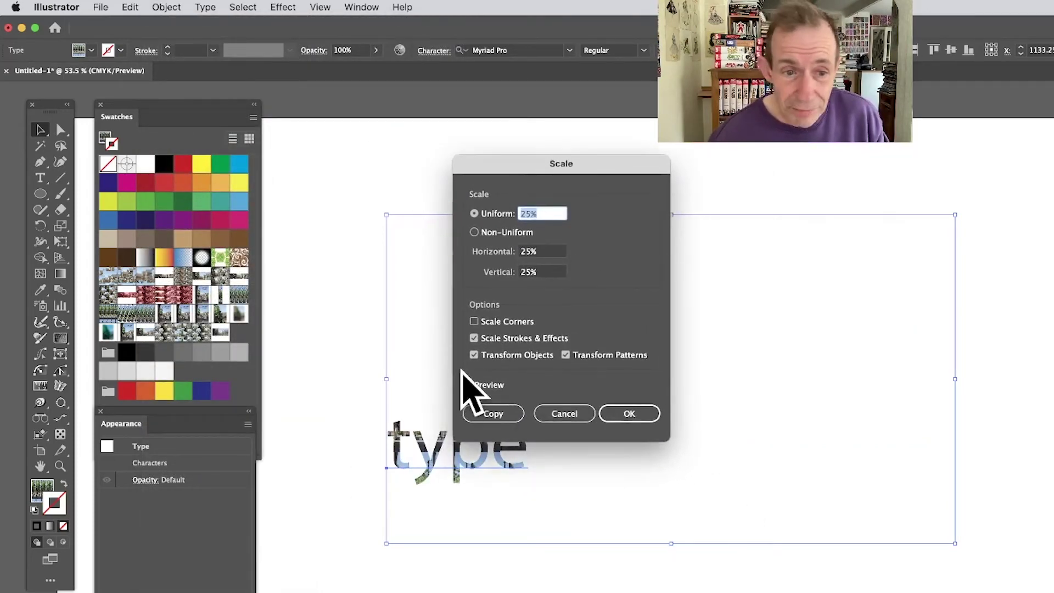
left_click(474, 355)
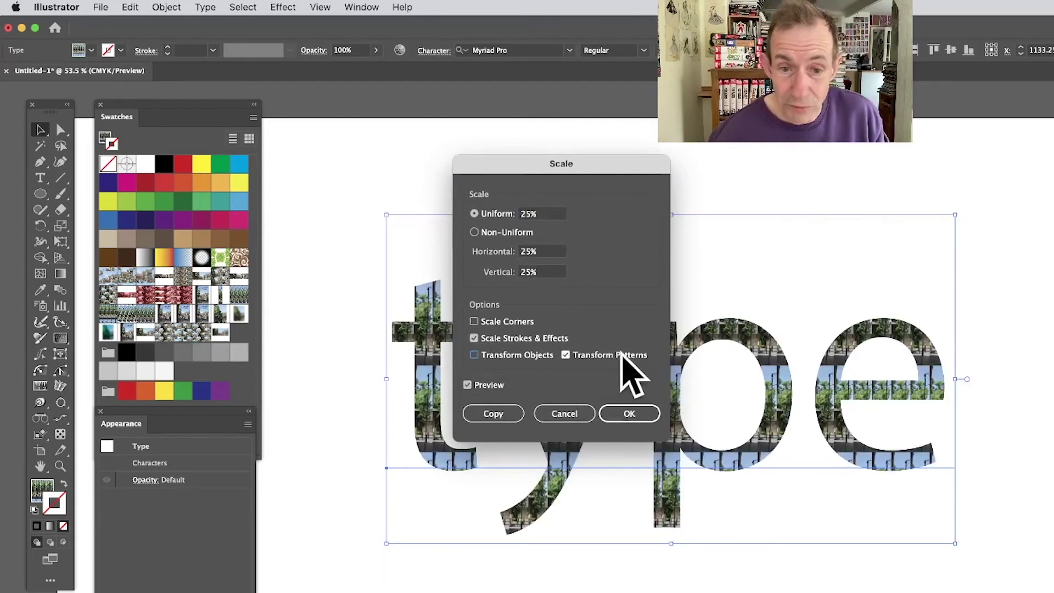
Step: Try a uniform scale of 10%, then scale the text's fill pattern uniformly to 60% and apply it
left_click(475, 214)
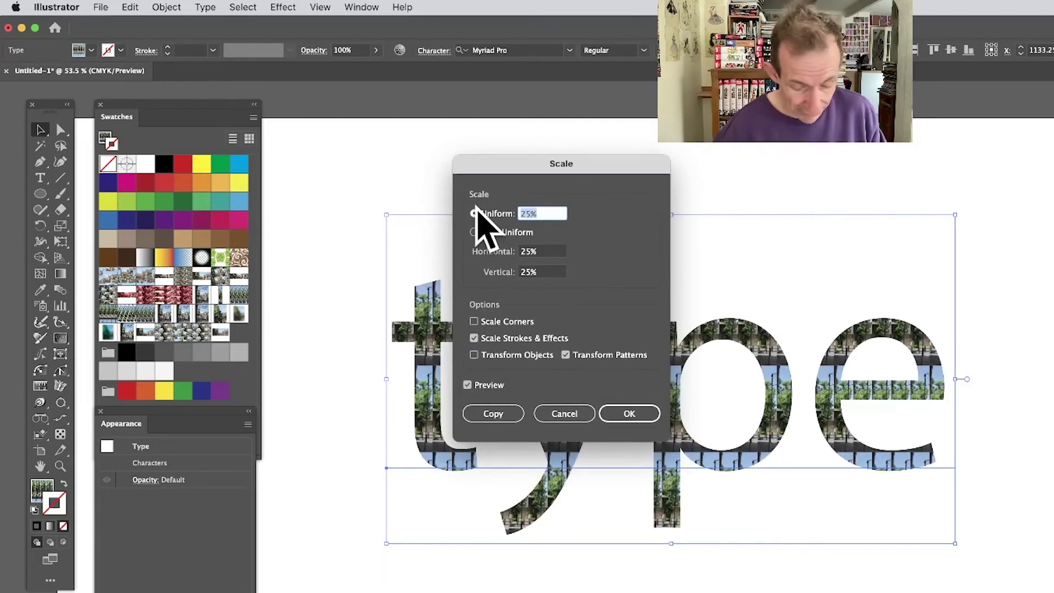
type("10")
key("Tab")
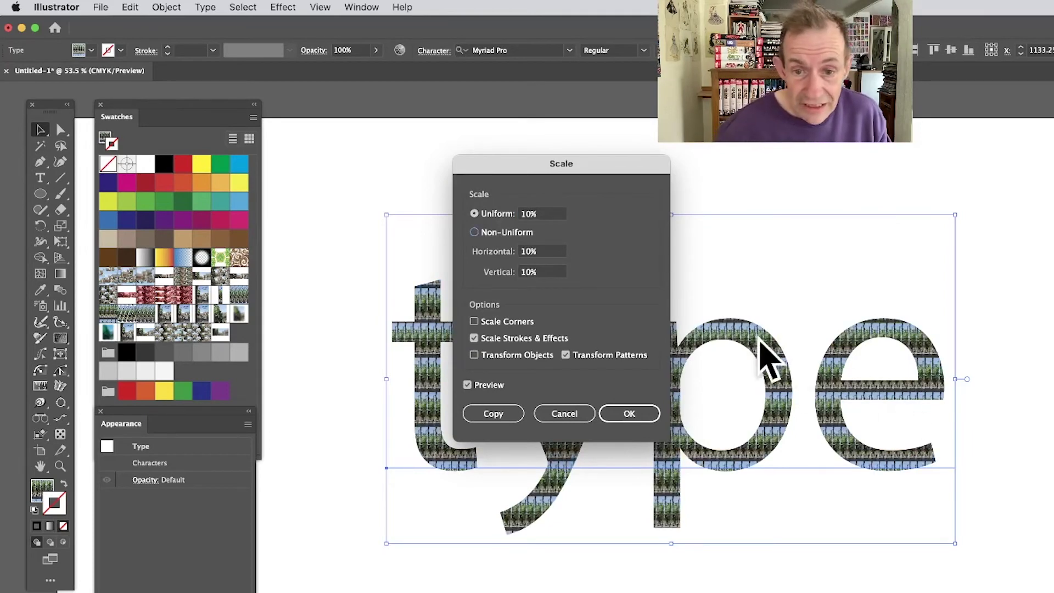
left_click(496, 209)
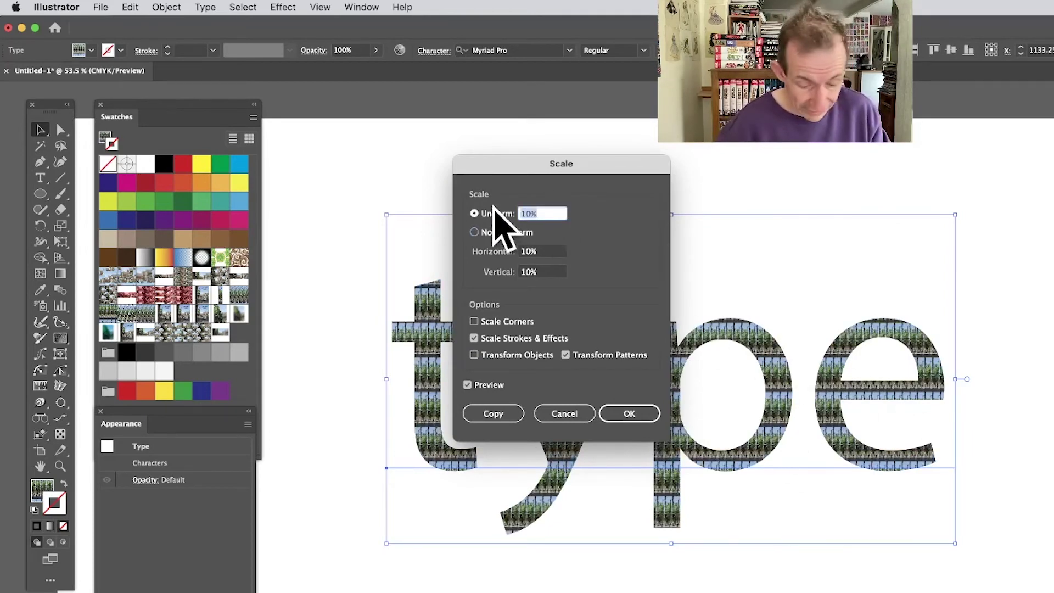
type("60")
key("Tab")
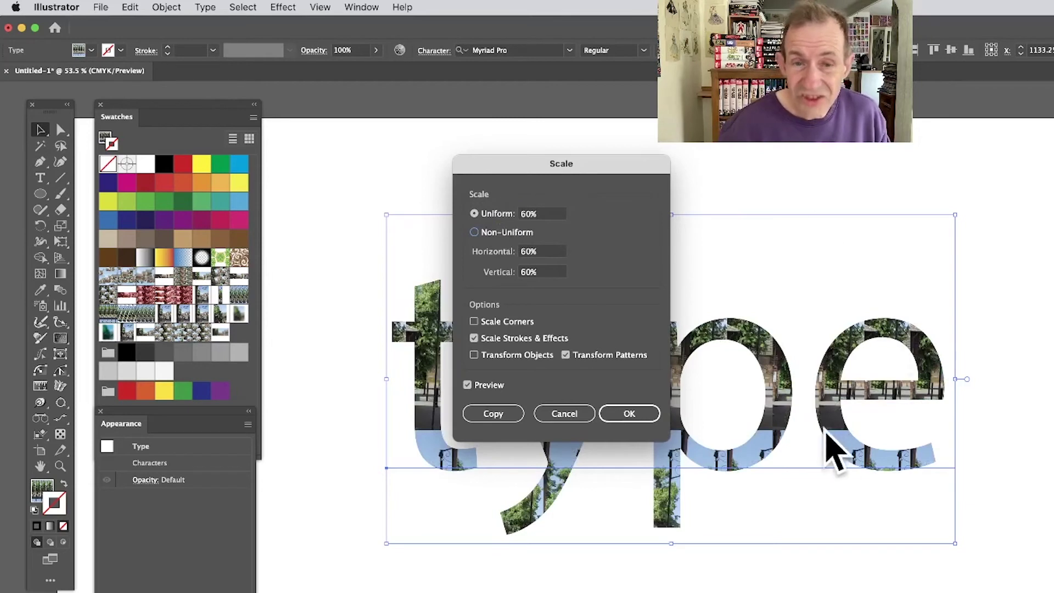
left_click(640, 415)
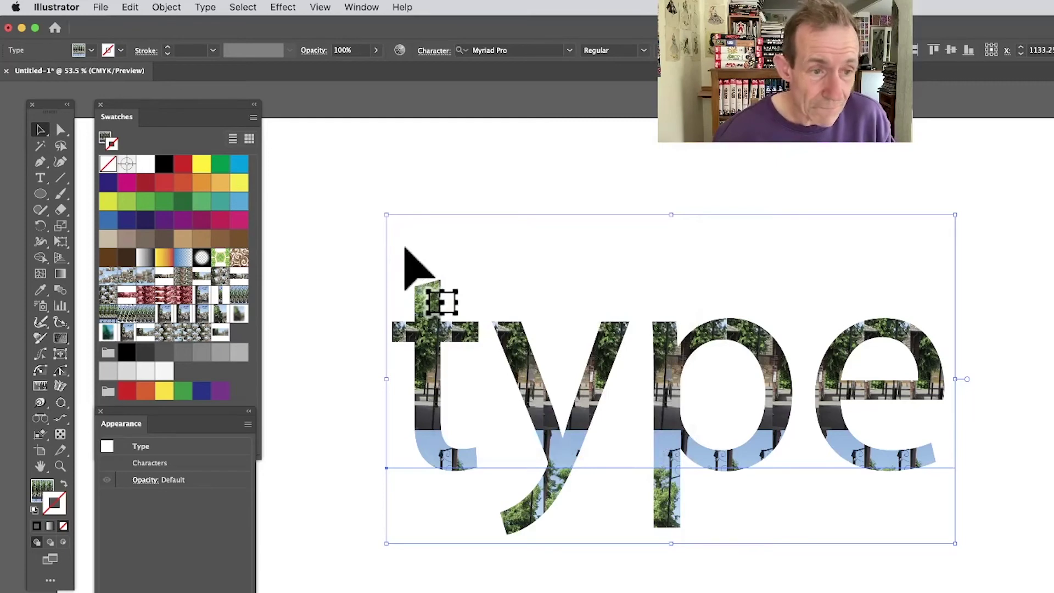
Step: Move the text slightly up and to the left and give it a 16 pt stroke with the red-tinted photo-pattern swatch
left_click_drag(468, 346, 410, 329)
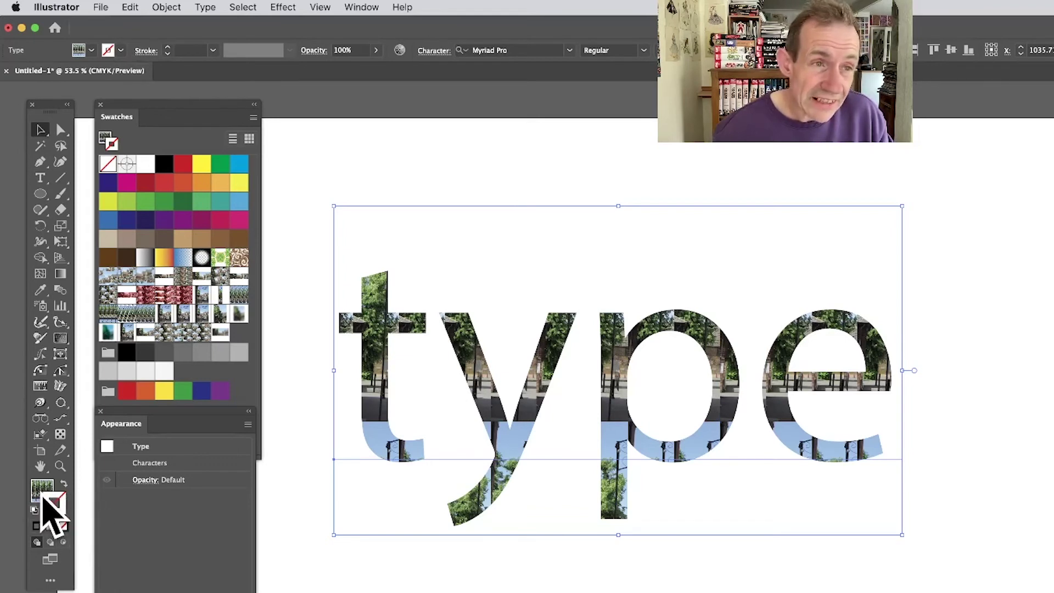
left_click(185, 331)
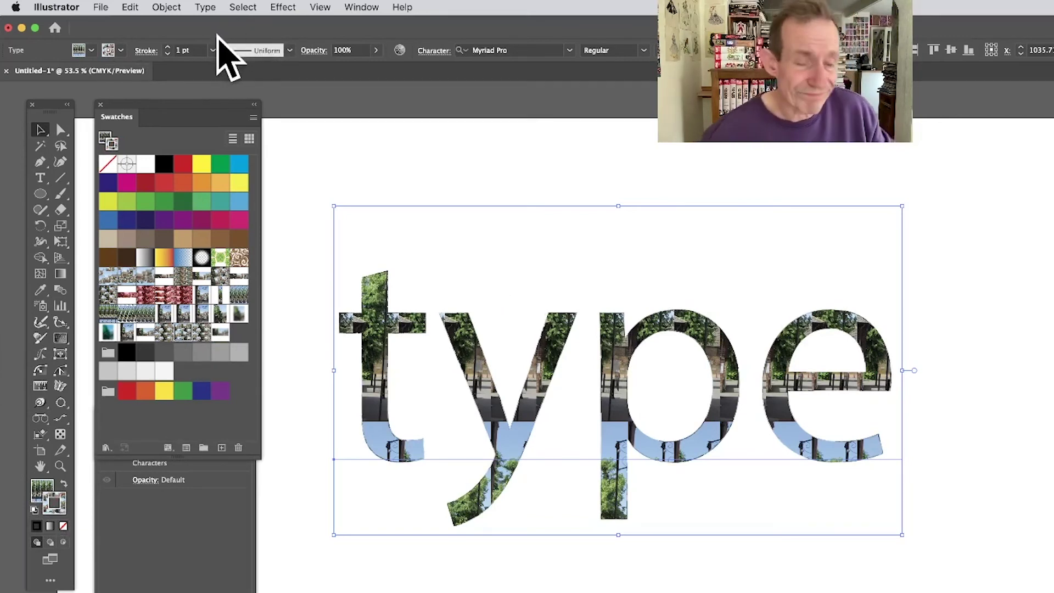
left_click(212, 50)
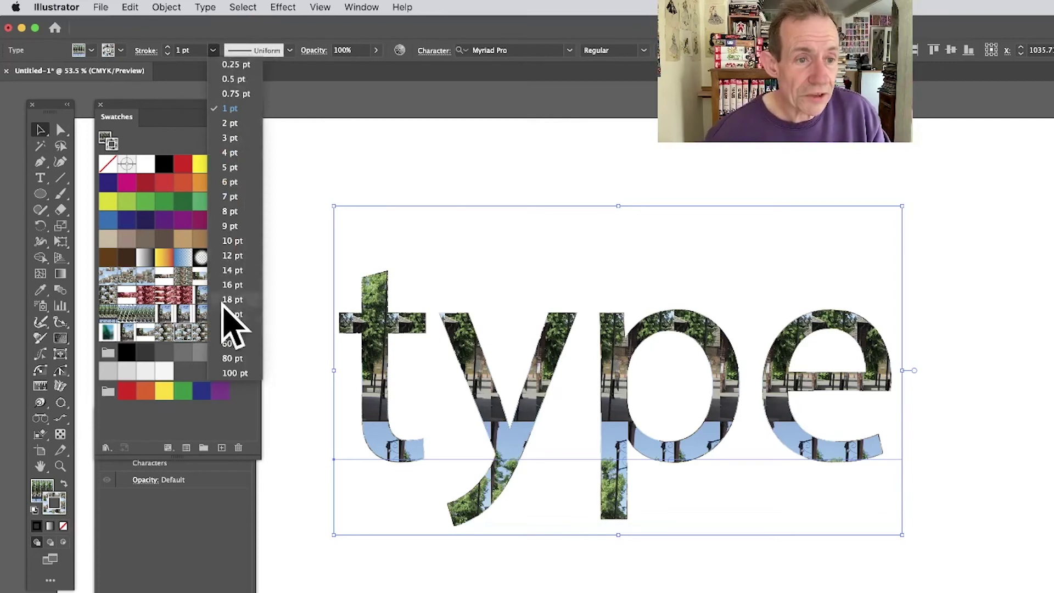
left_click(237, 285)
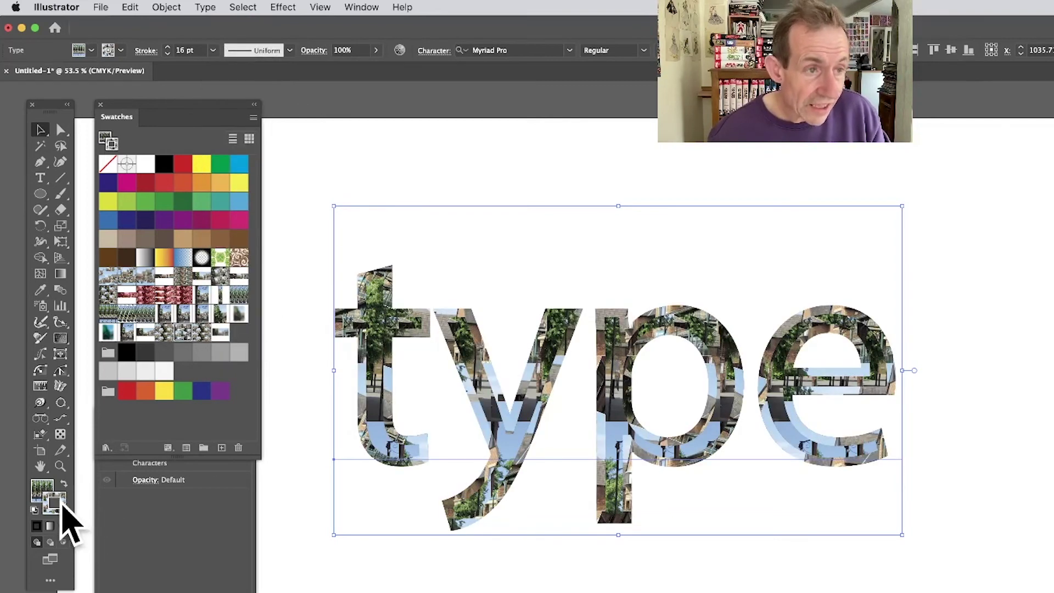
left_click(152, 296)
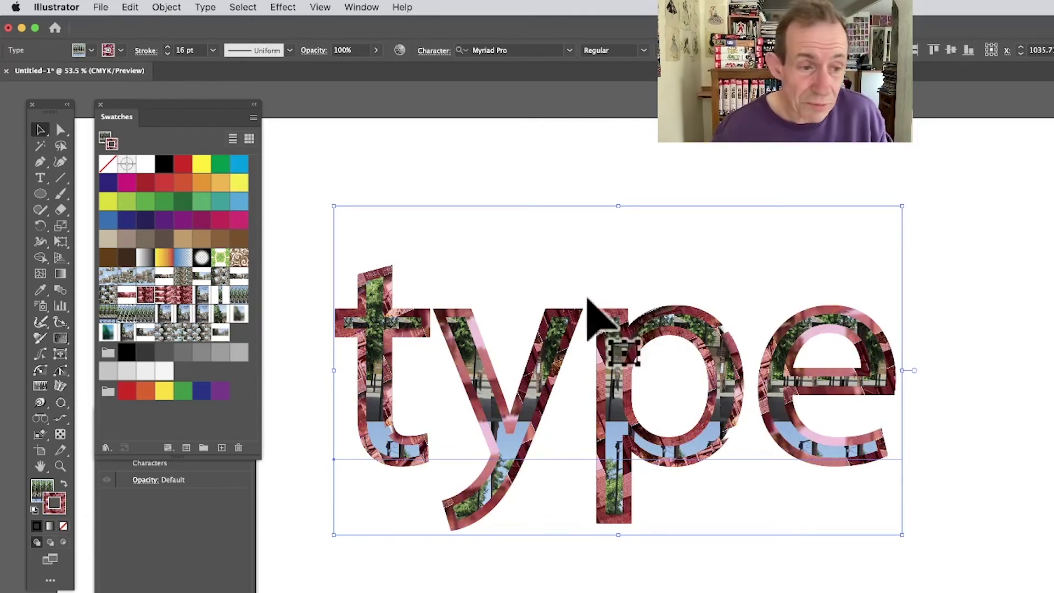
Step: Add a new stroke to the type object through its Appearance and set the stroke weight to 40 pt
left_click(235, 546)
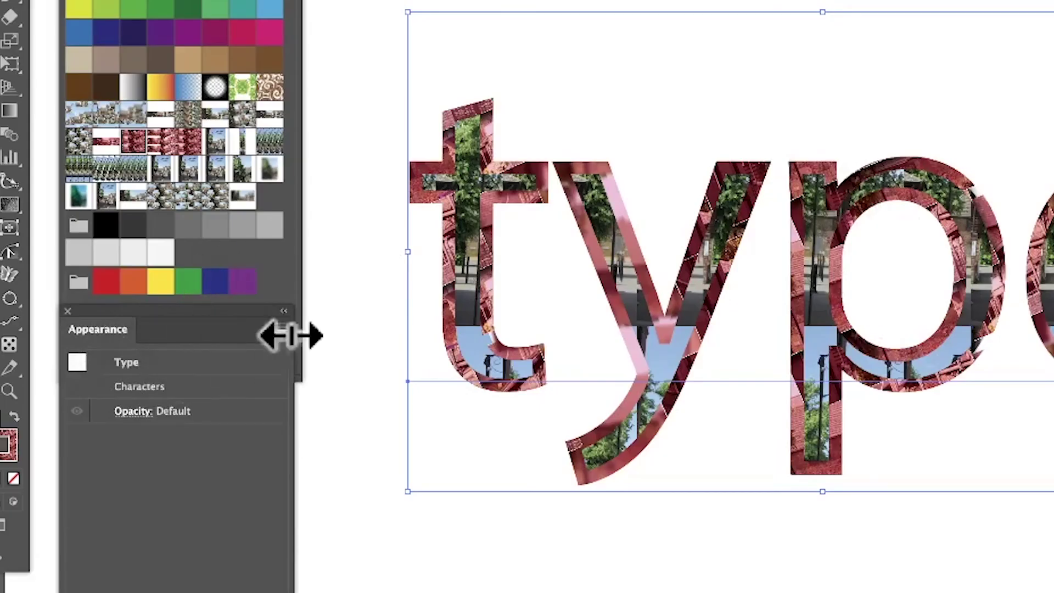
left_click(283, 331)
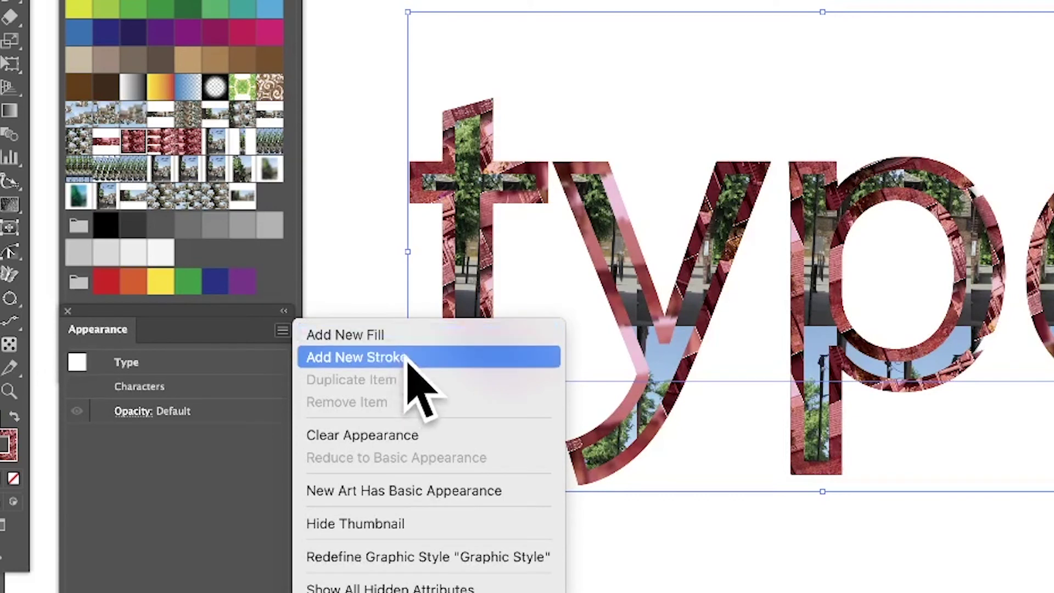
left_click(363, 358)
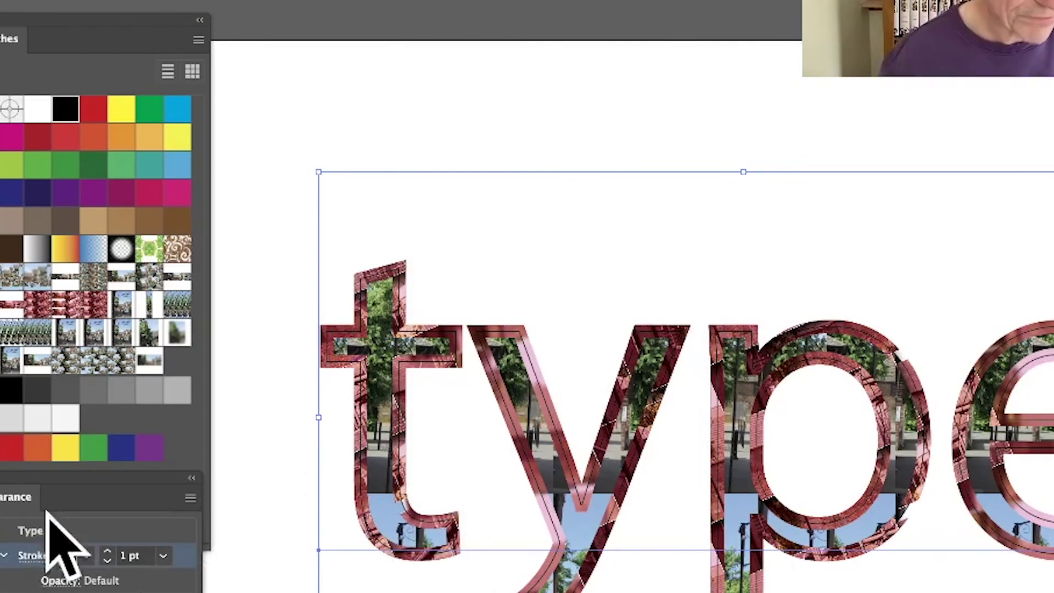
left_click_drag(22, 480, 184, 274)
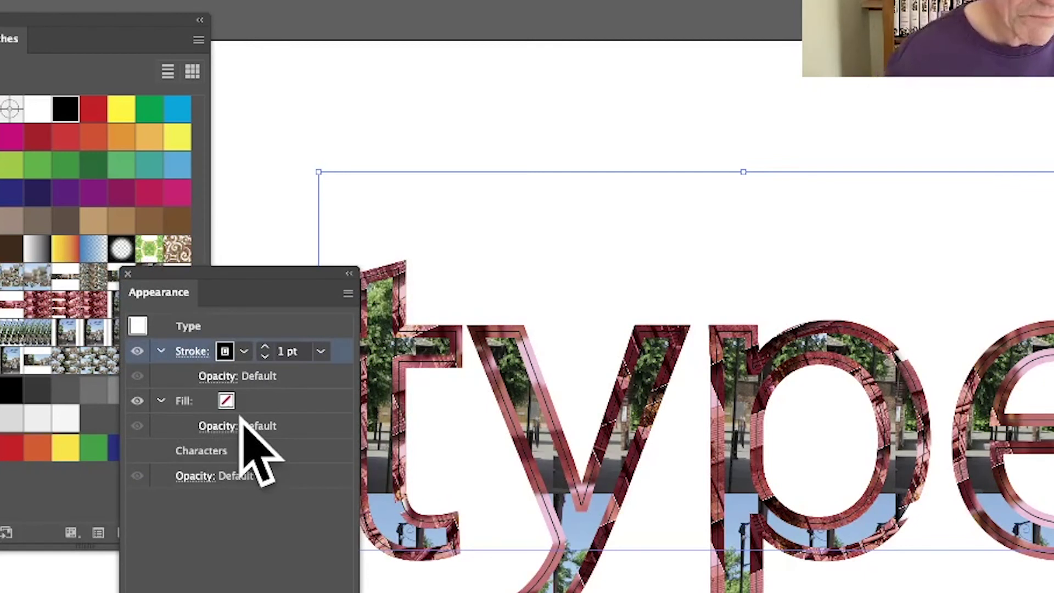
left_click(321, 351)
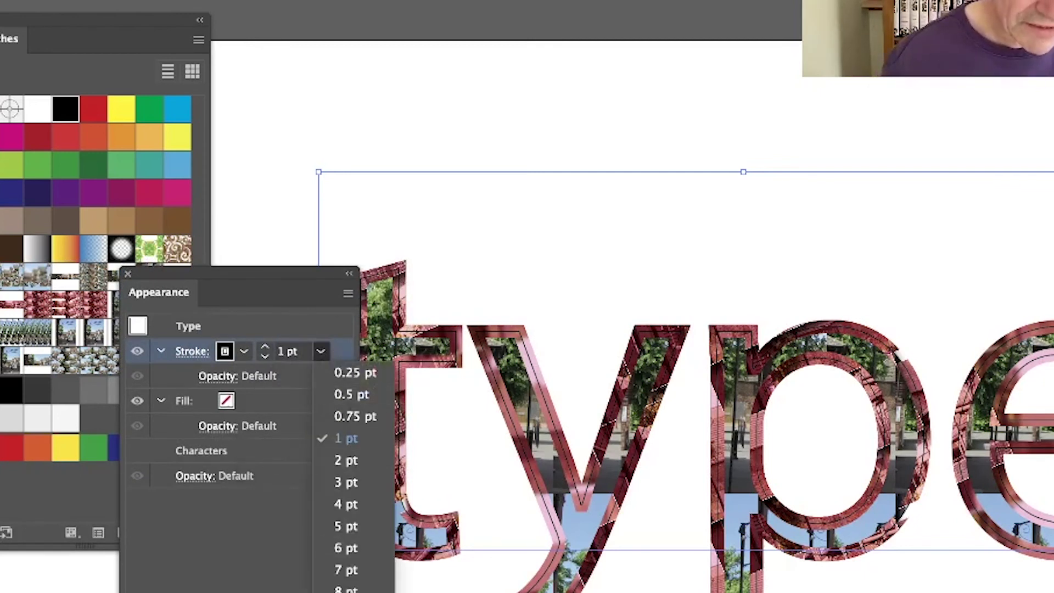
left_click(346, 590)
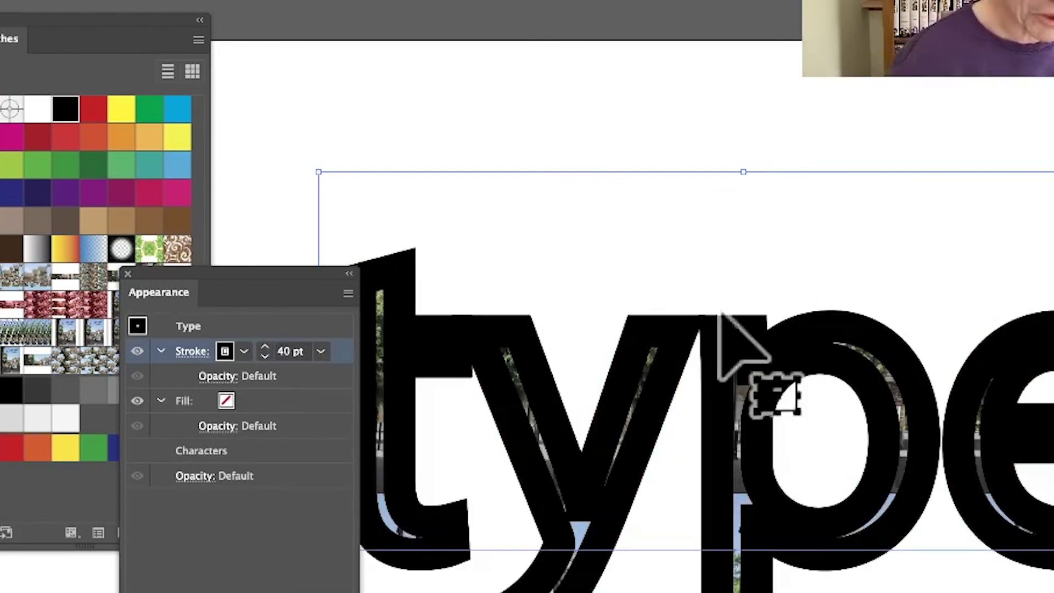
Step: Reorder the type's appearance so the 40 pt black stroke sits below Characters, behind the lettering
left_click(165, 544)
left_click(340, 353)
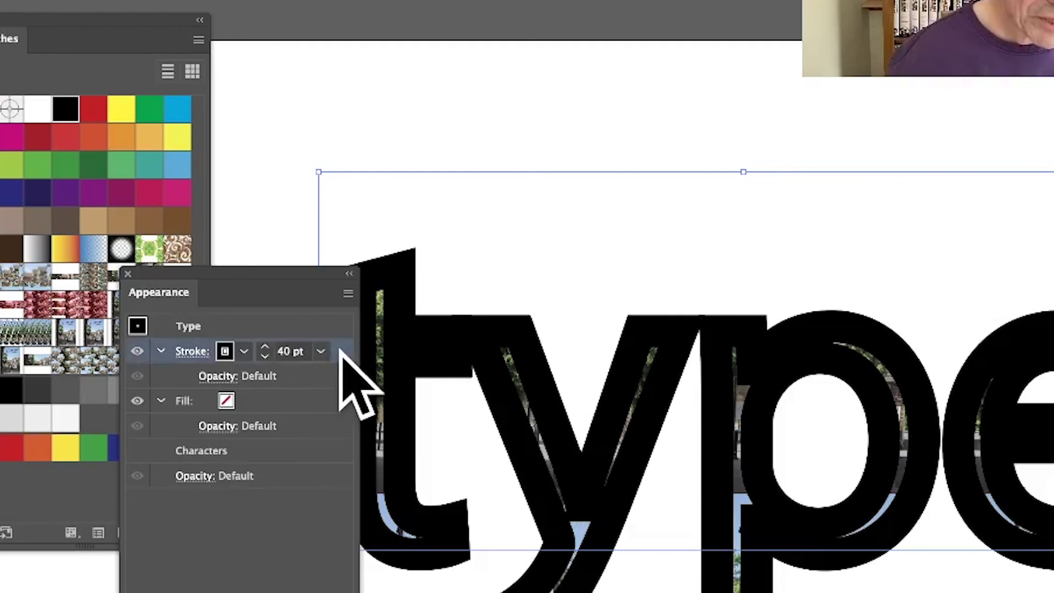
left_click_drag(346, 353, 326, 460)
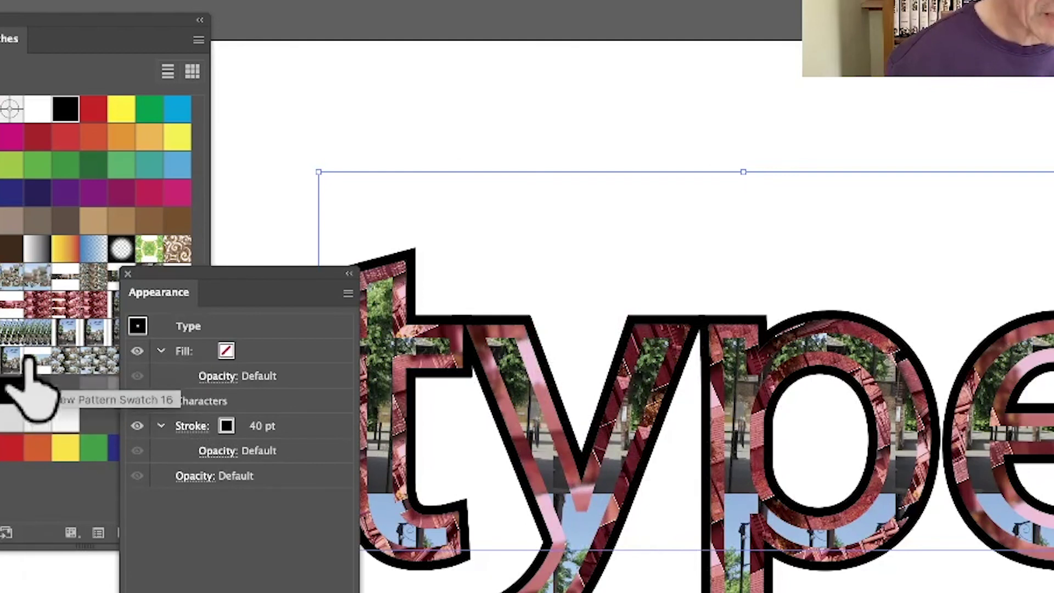
Step: Try several photo-pattern swatches on the 40 pt outer stroke, ending with New Pattern Swatch 17
left_click(12, 362)
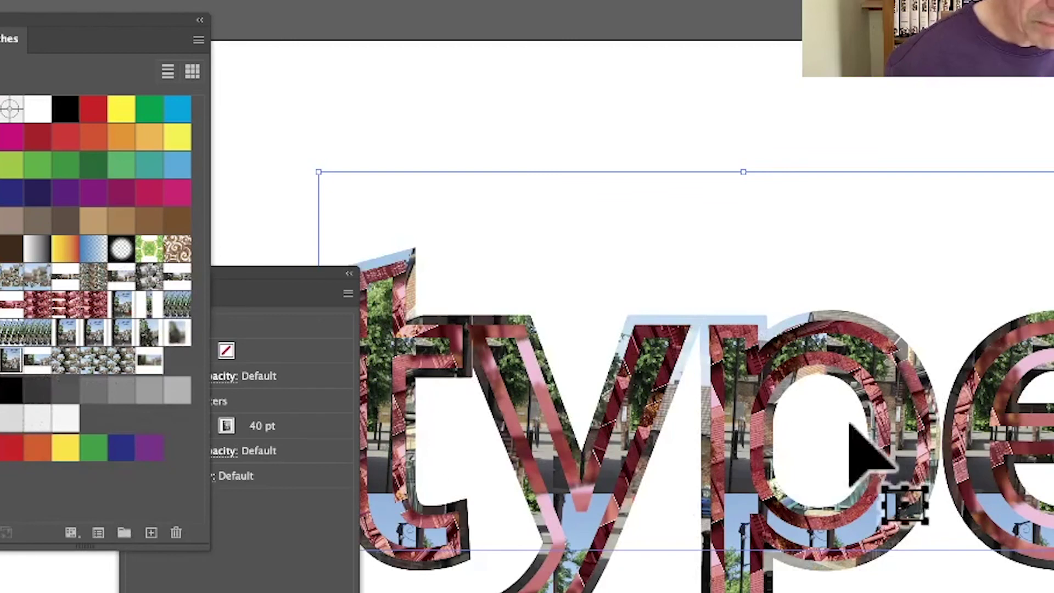
left_click(37, 362)
left_click(68, 360)
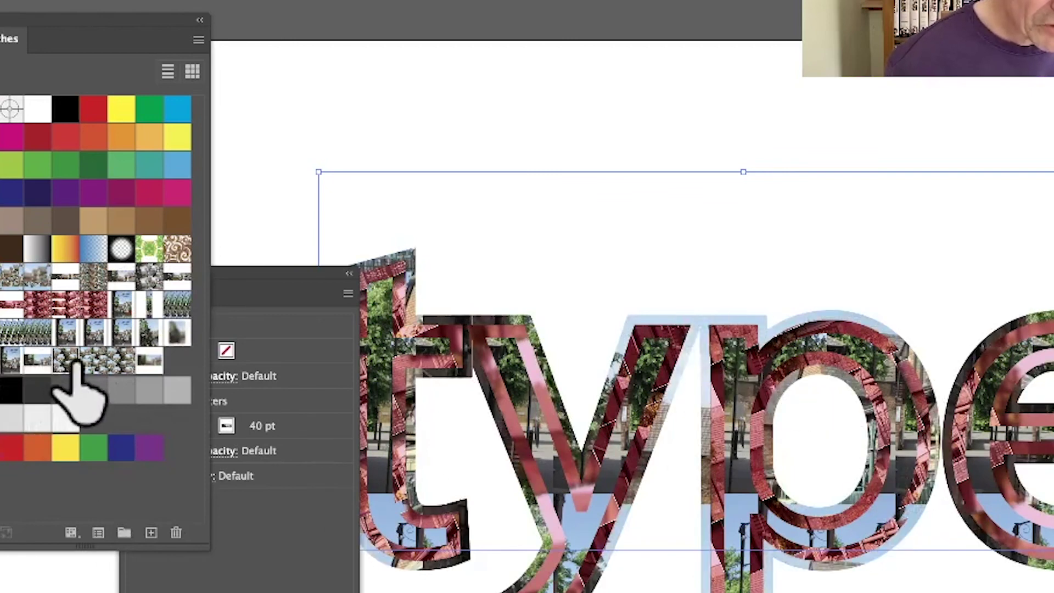
left_click(147, 360)
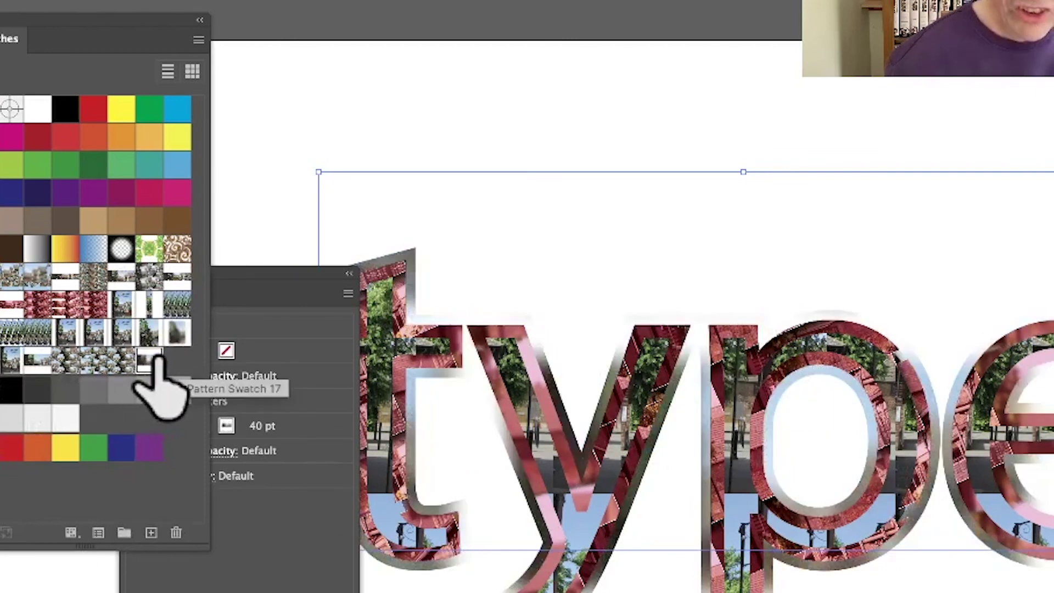
Step: Move the Appearance panel clear of the artwork and reposition the text higher and further left on the artboard
left_click_drag(513, 387, 582, 393)
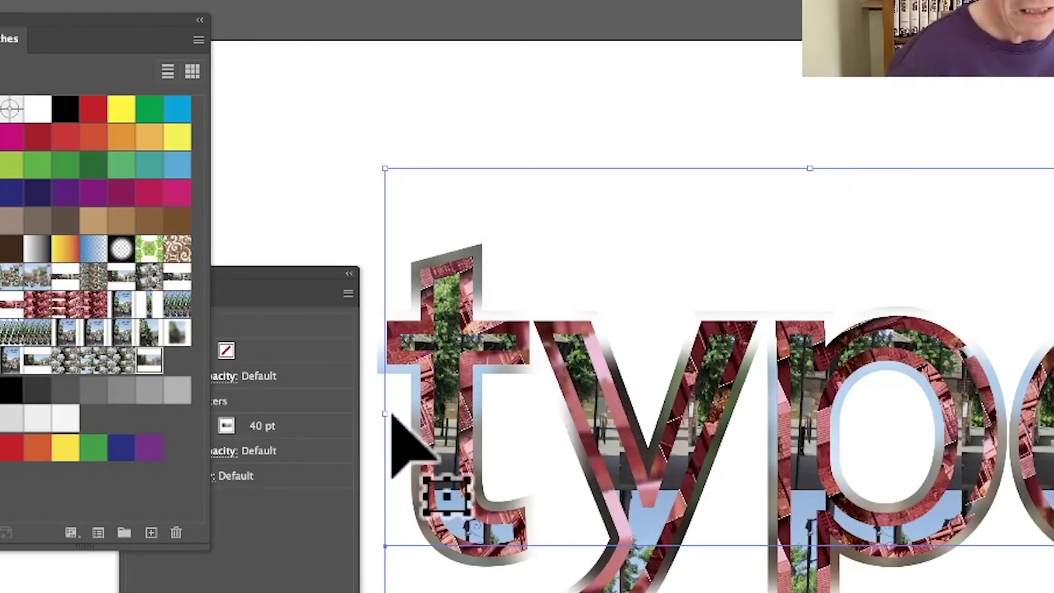
left_click_drag(261, 283, 134, 471)
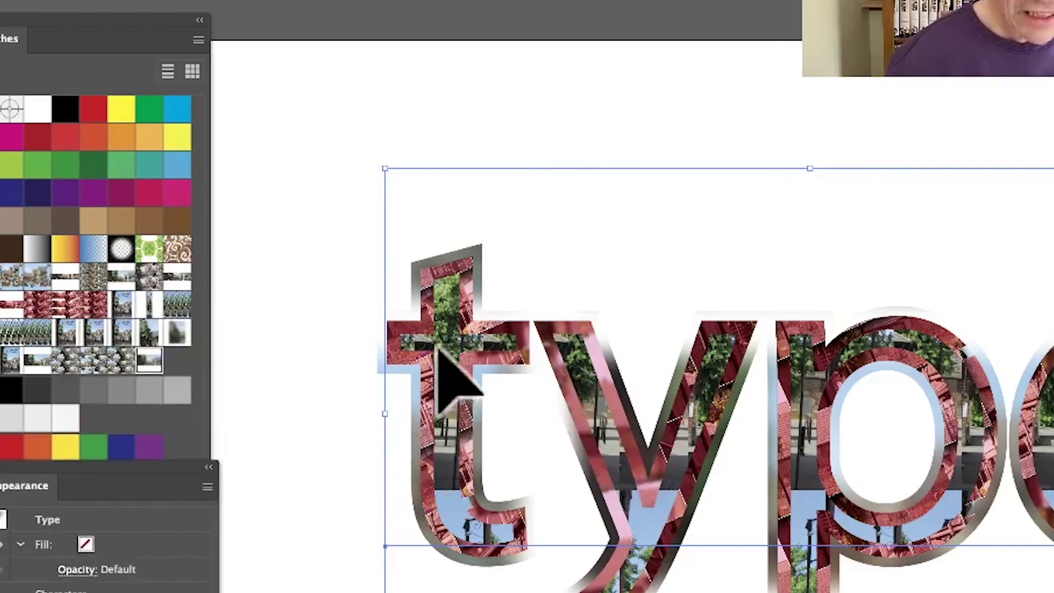
left_click_drag(435, 353, 329, 254)
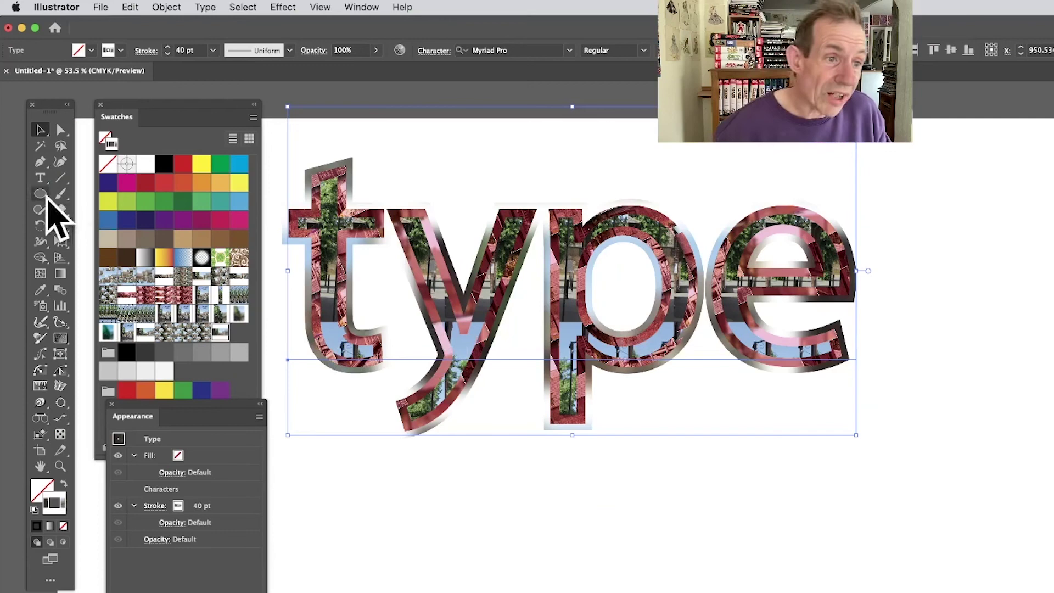
Step: Replace the letters "ype" with "dhsdj" in the live text, then reselect the whole text object
left_click(41, 177)
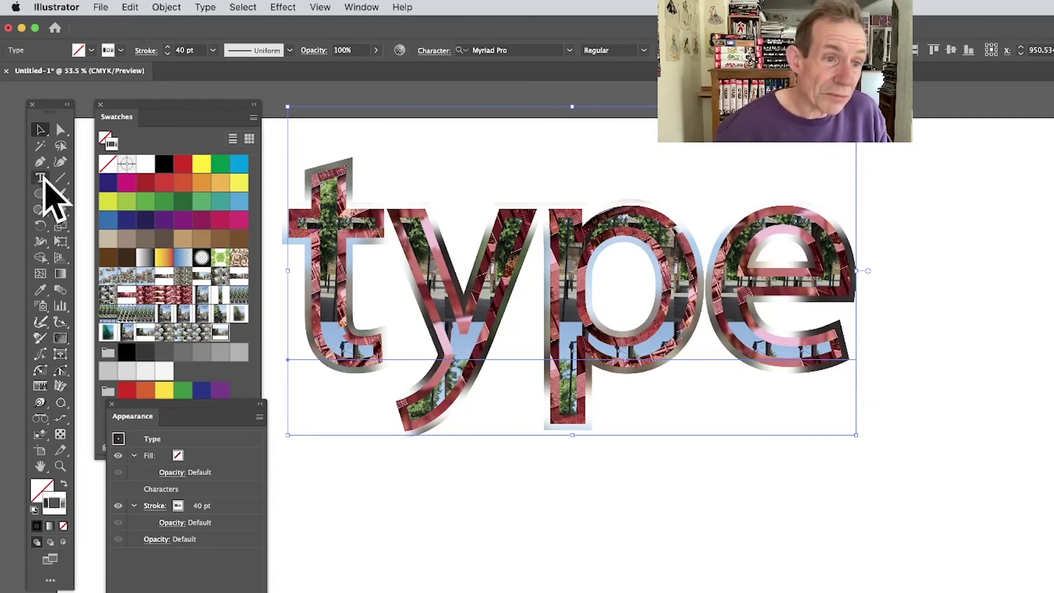
left_click_drag(434, 308, 861, 312)
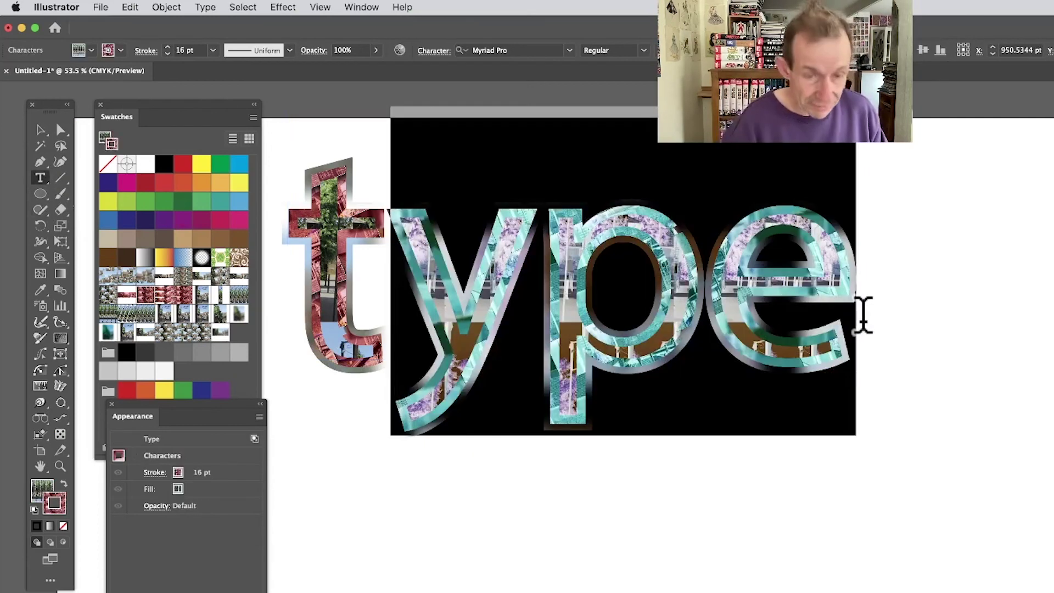
type("dhsdj")
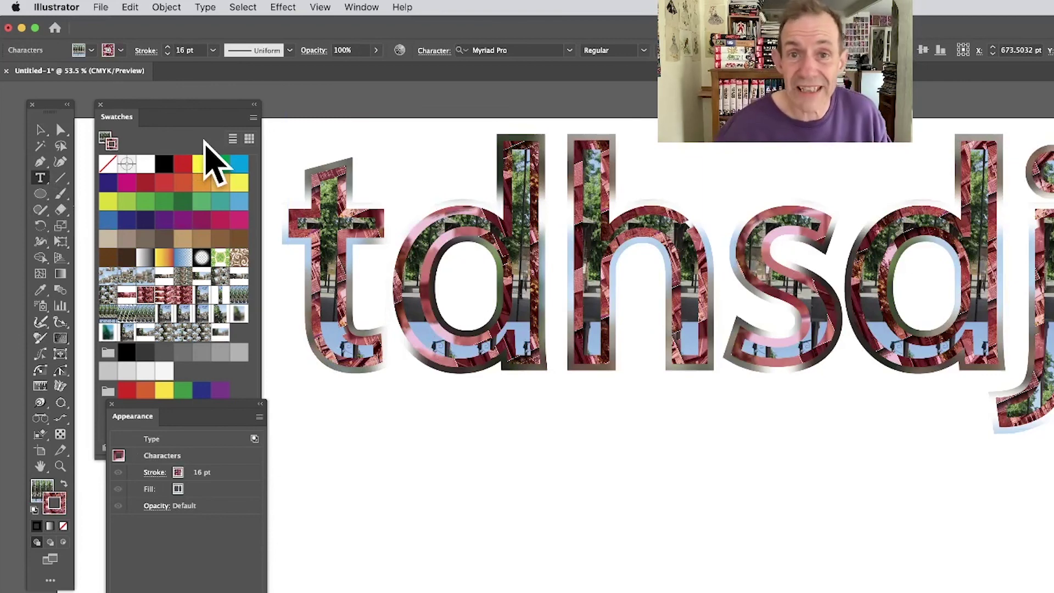
left_click(41, 130)
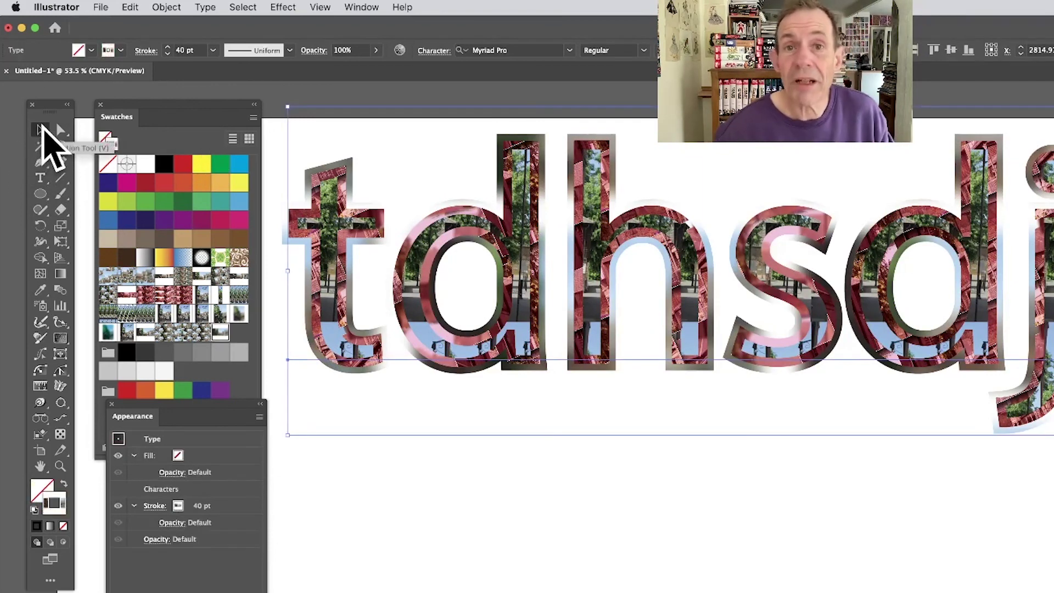